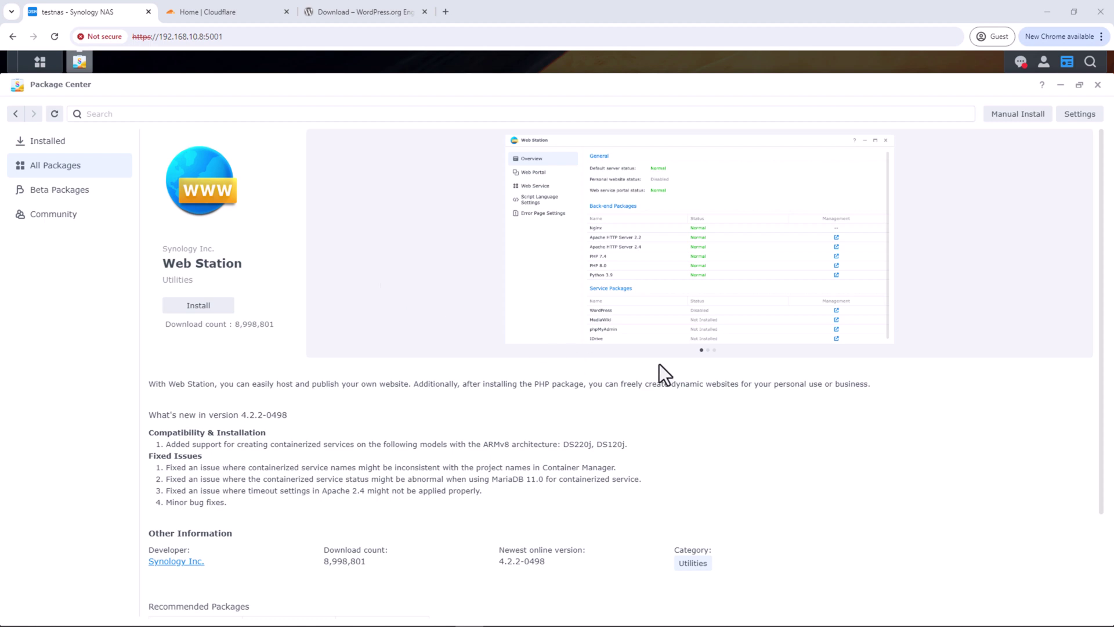
Find Web Station in the reopened Package Center's full list and install it
{"action": "left_click", "coordinate": [709, 351]}
{"action": "left_click", "coordinate": [715, 351]}
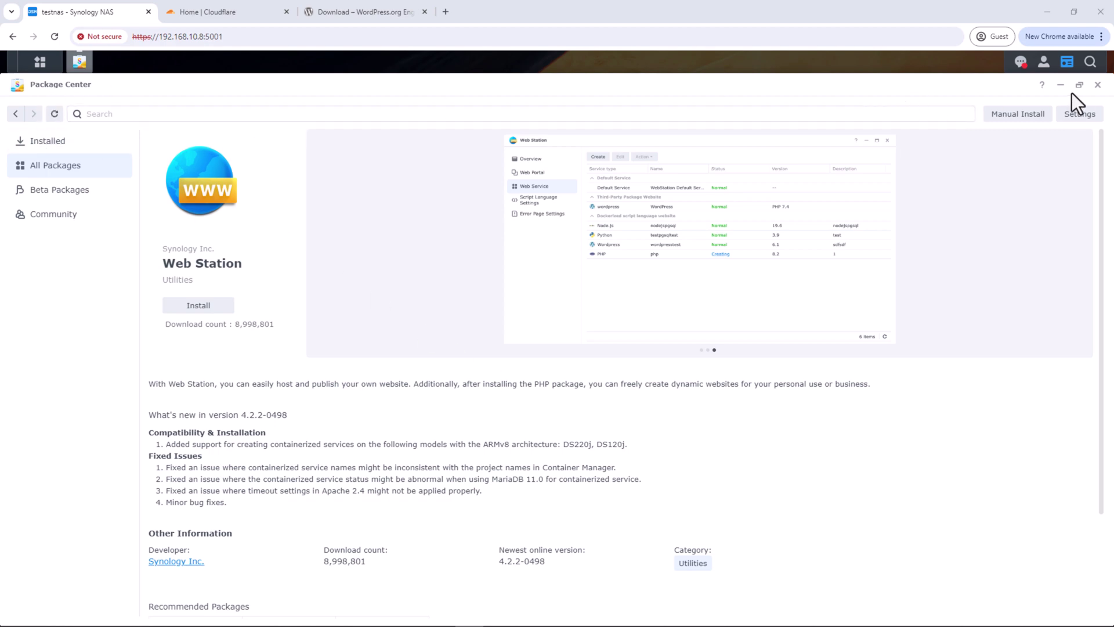
{"action": "left_click", "coordinate": [1097, 86]}
{"action": "left_click", "coordinate": [45, 115]}
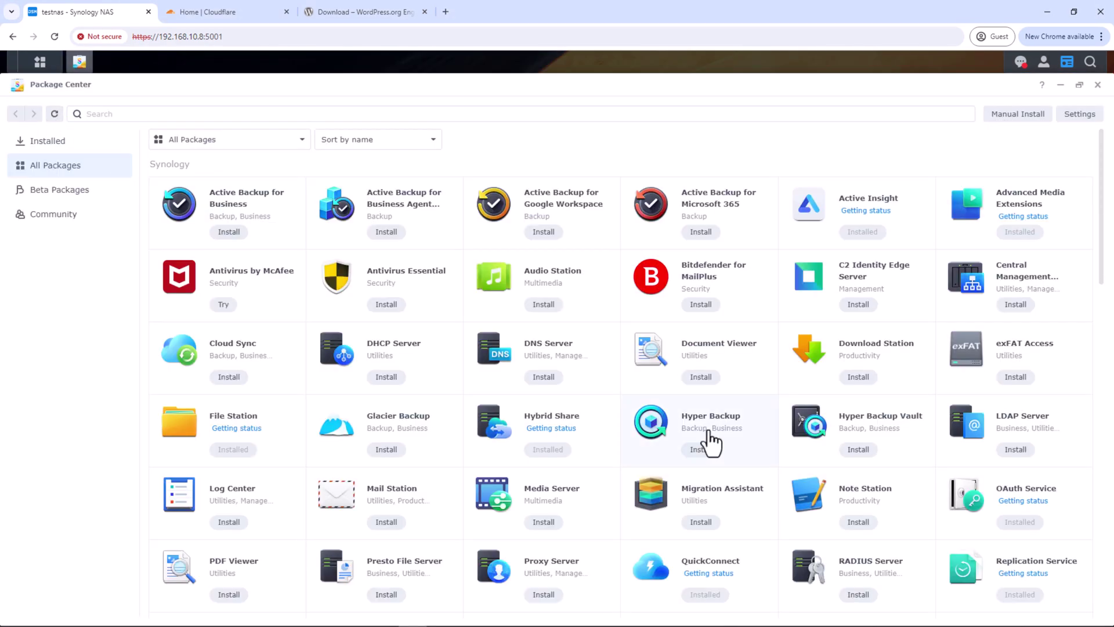
{"action": "scroll", "coordinate": [709, 443], "scroll_direction": "down", "scroll_amount": 5}
{"action": "scroll", "coordinate": [785, 463], "scroll_direction": "down", "scroll_amount": 3}
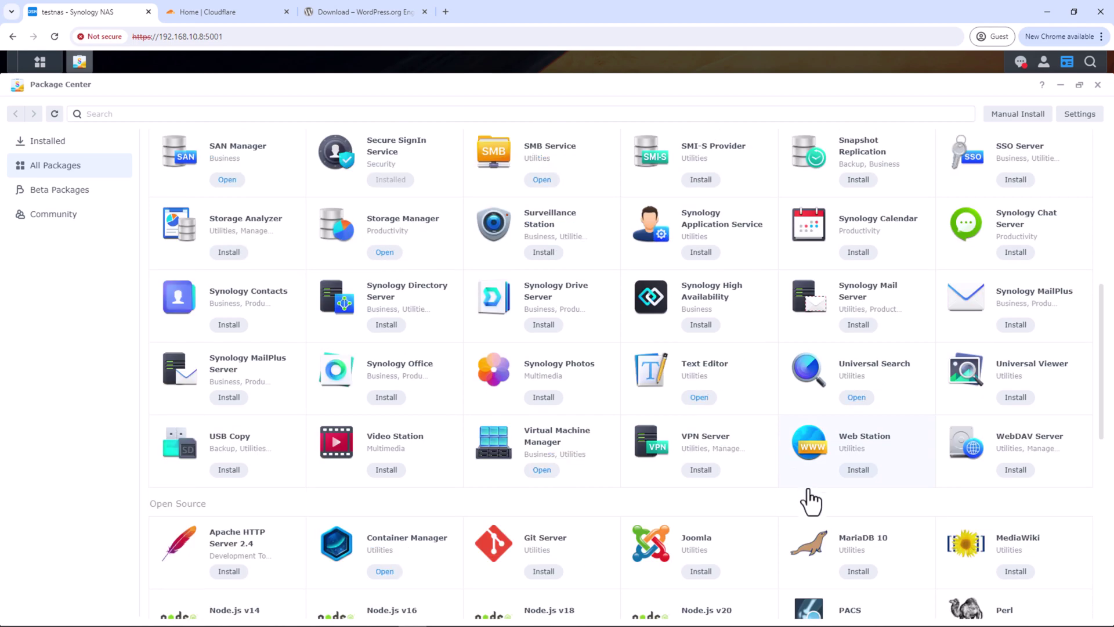
{"action": "left_click", "coordinate": [859, 470]}
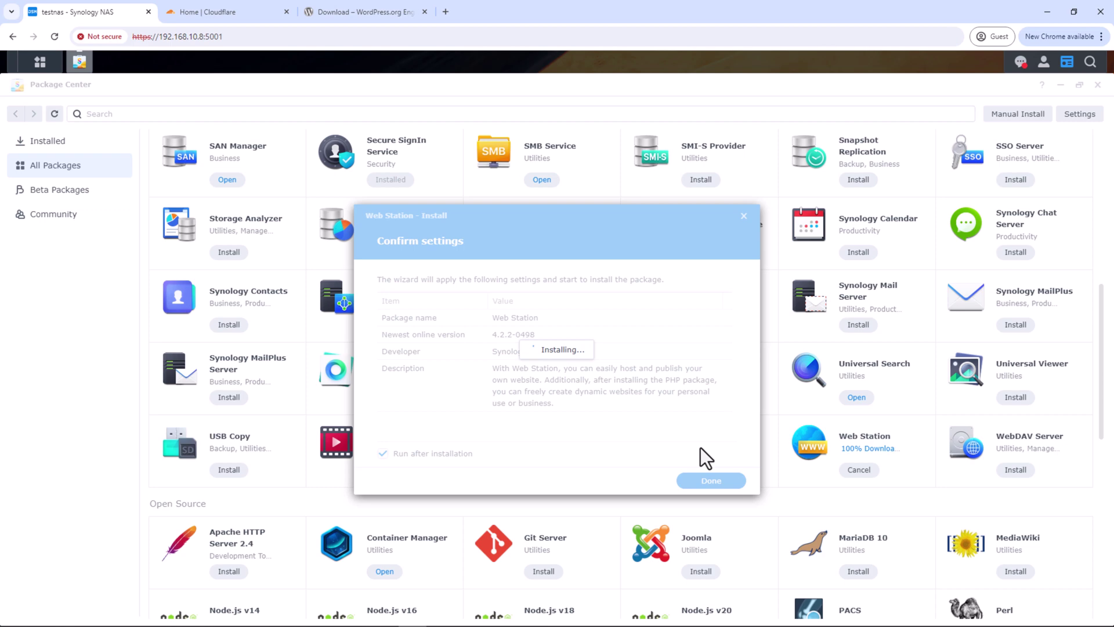
Open File Station on the web folder, showing web_images and index.html, then close Package Center
{"action": "left_click", "coordinate": [35, 61]}
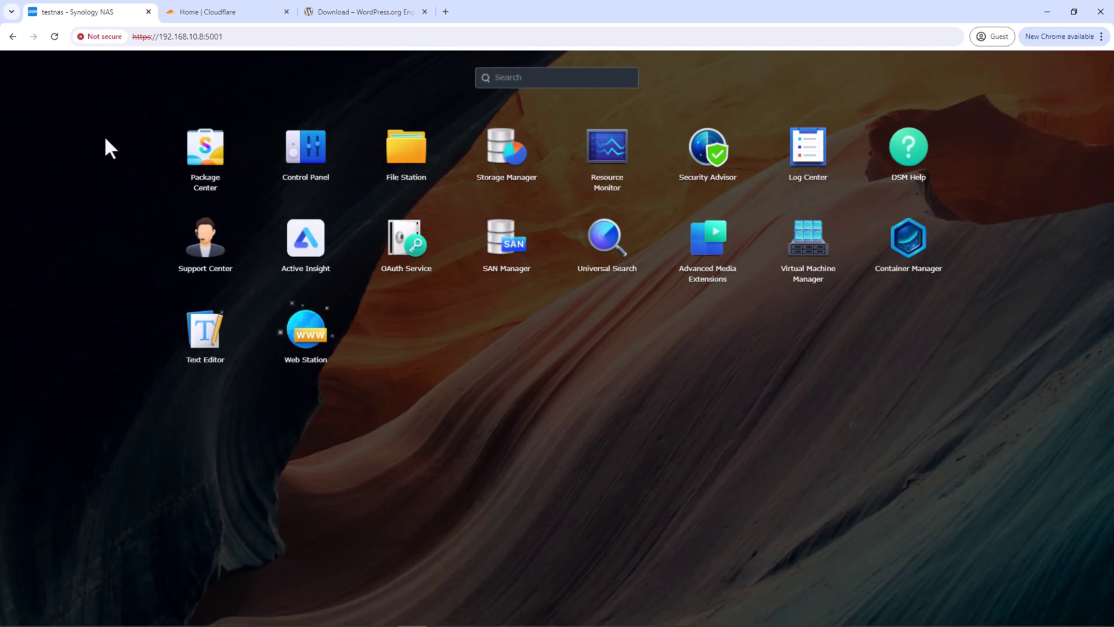
{"action": "left_click", "coordinate": [388, 162]}
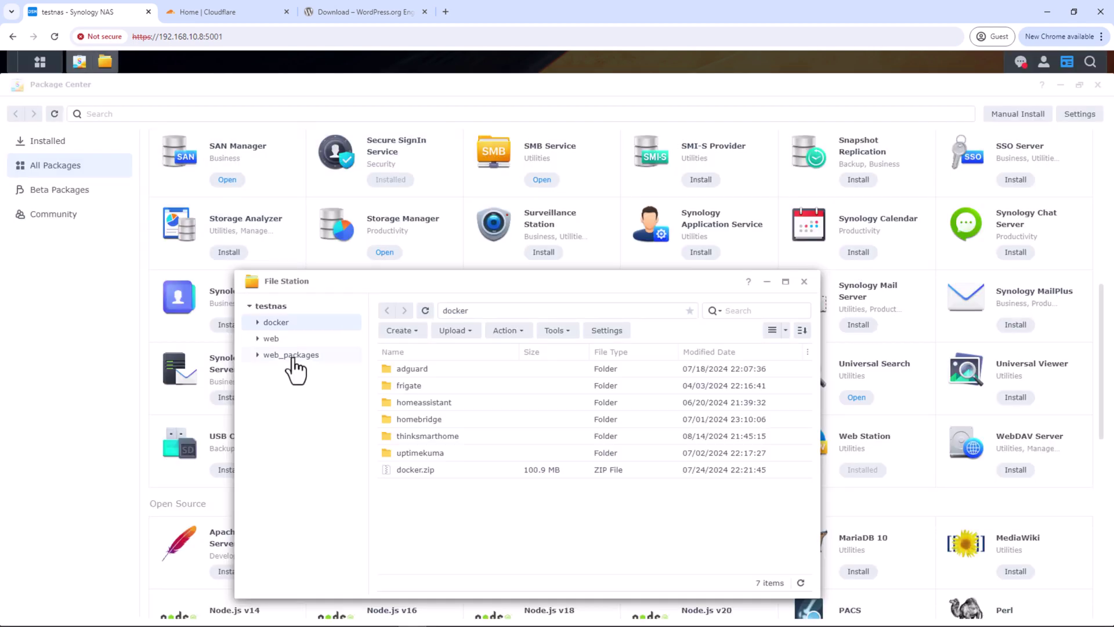
{"action": "left_click", "coordinate": [274, 340]}
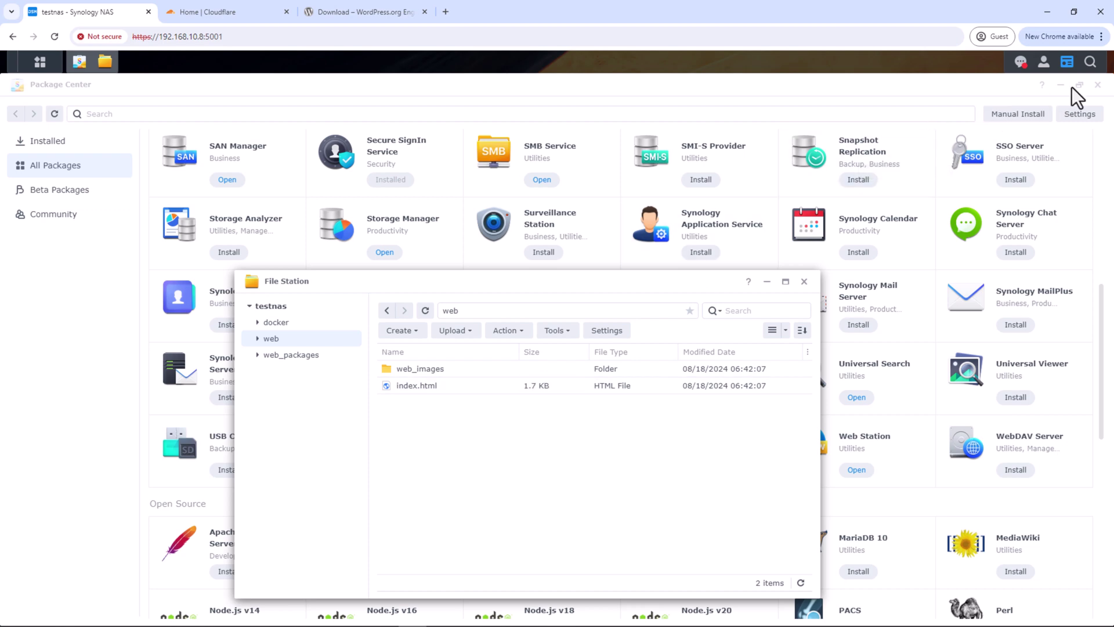
{"action": "left_click", "coordinate": [1098, 86]}
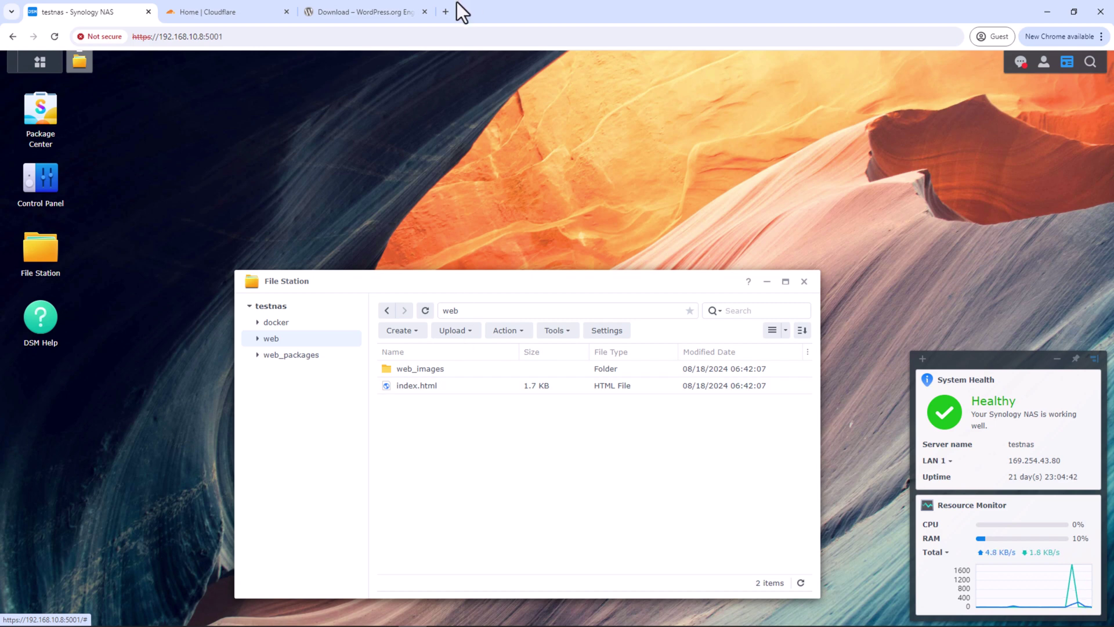
Load 192.168.10.8 in a new tab to check Web Station's default page, then return to Cloudflare
{"action": "left_click", "coordinate": [445, 12]}
{"action": "type", "text": "192"}
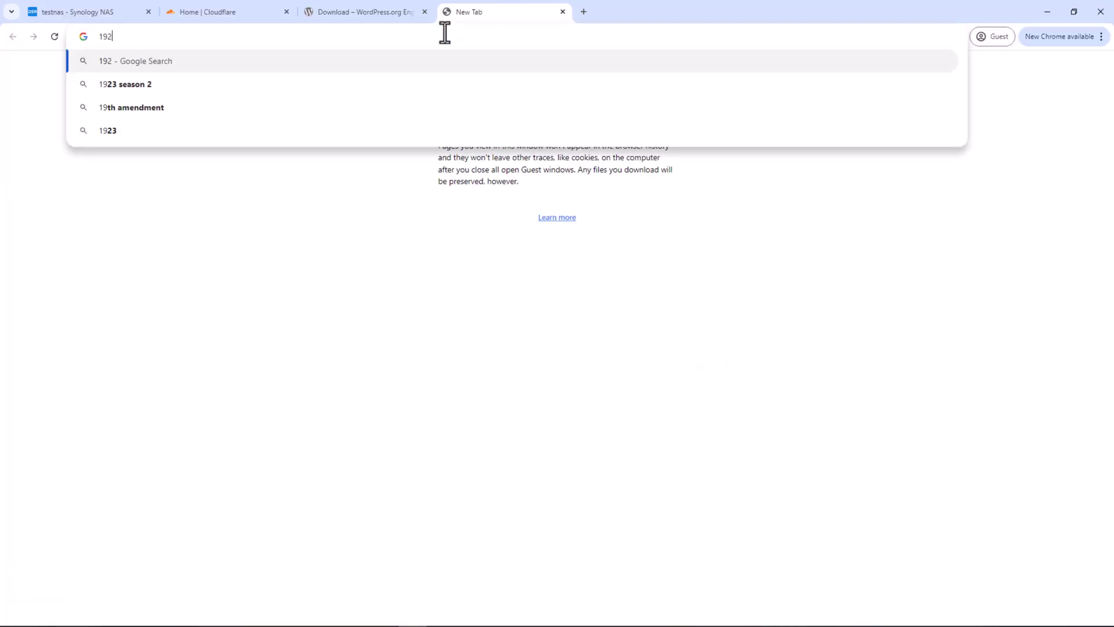
{"action": "type", "text": ".168.10.8"}
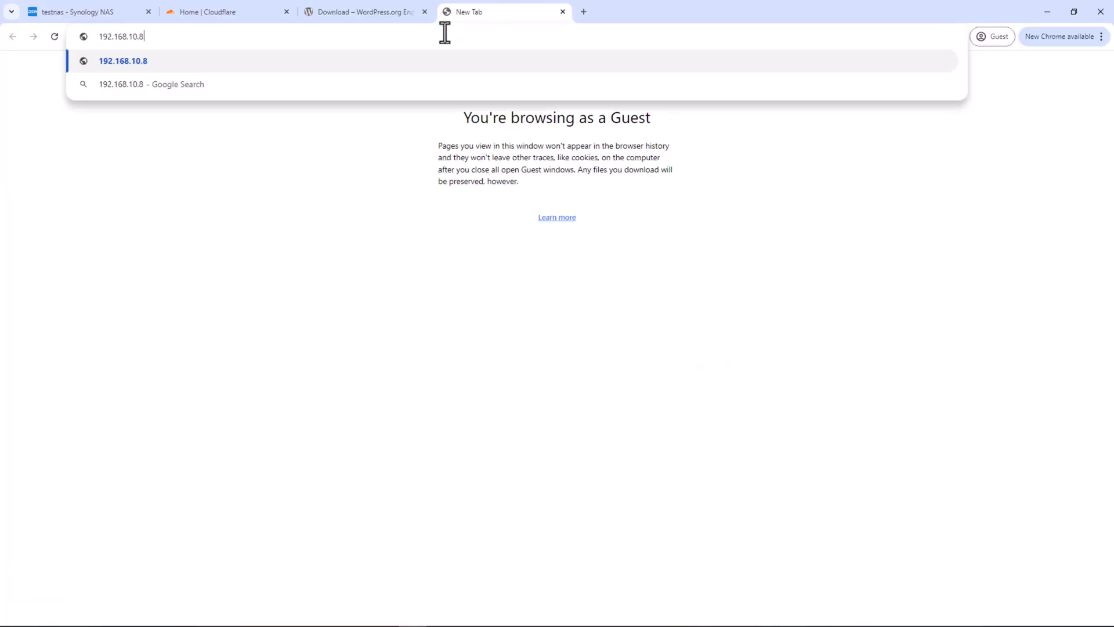
{"action": "key", "text": "Return"}
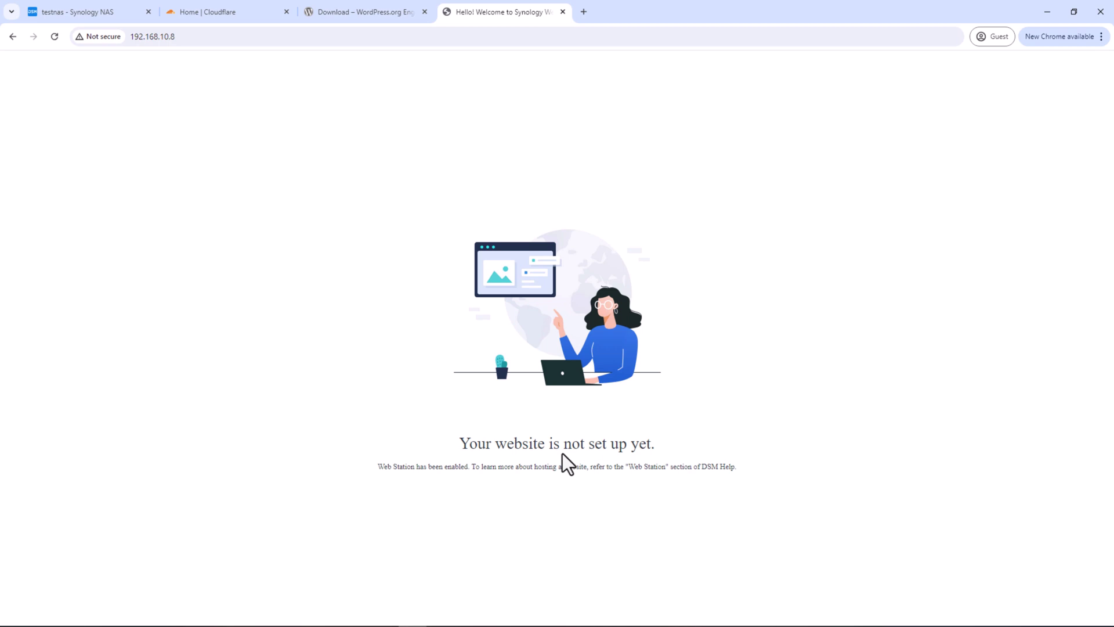
{"action": "left_click", "coordinate": [215, 11]}
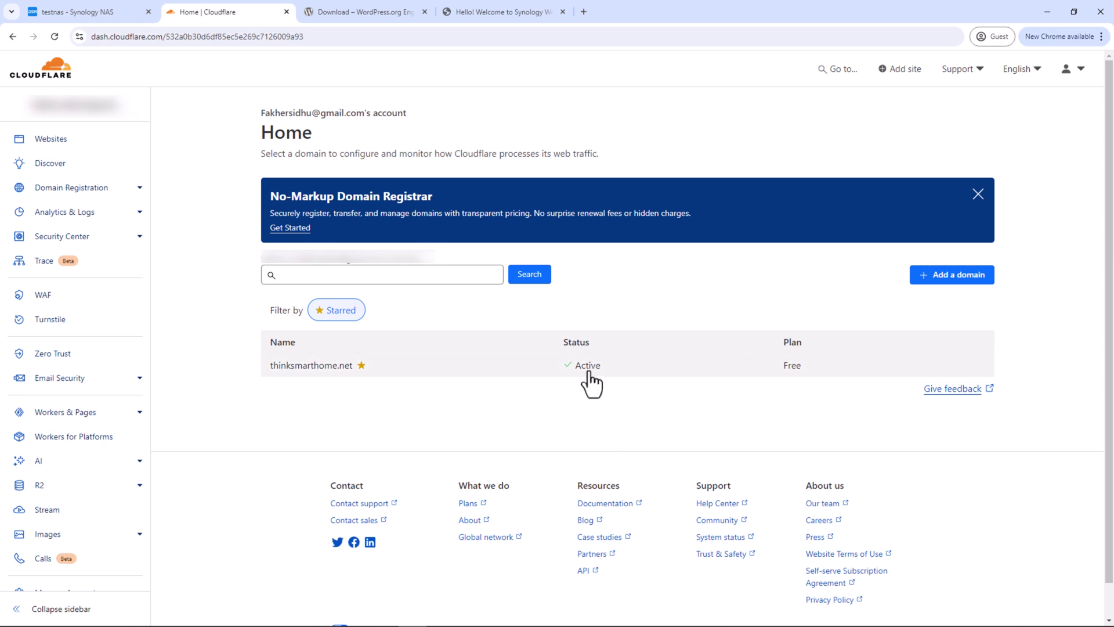
From thinksmarthome.net's Access settings, launch Zero Trust for the account and start creating a tunnel
{"action": "left_click", "coordinate": [447, 372]}
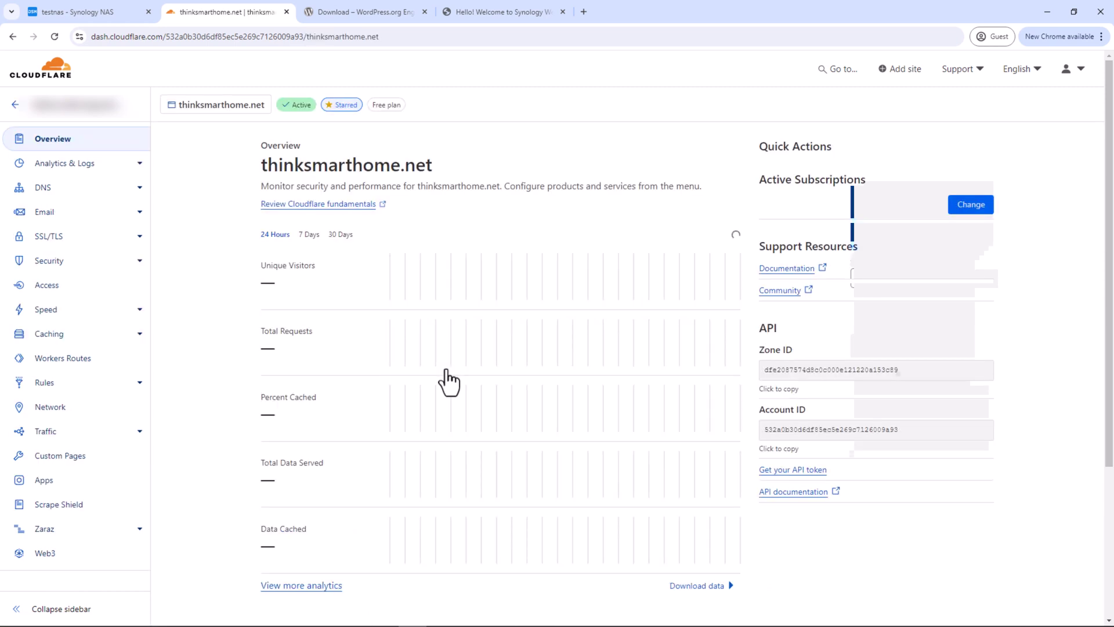
{"action": "left_click", "coordinate": [48, 287]}
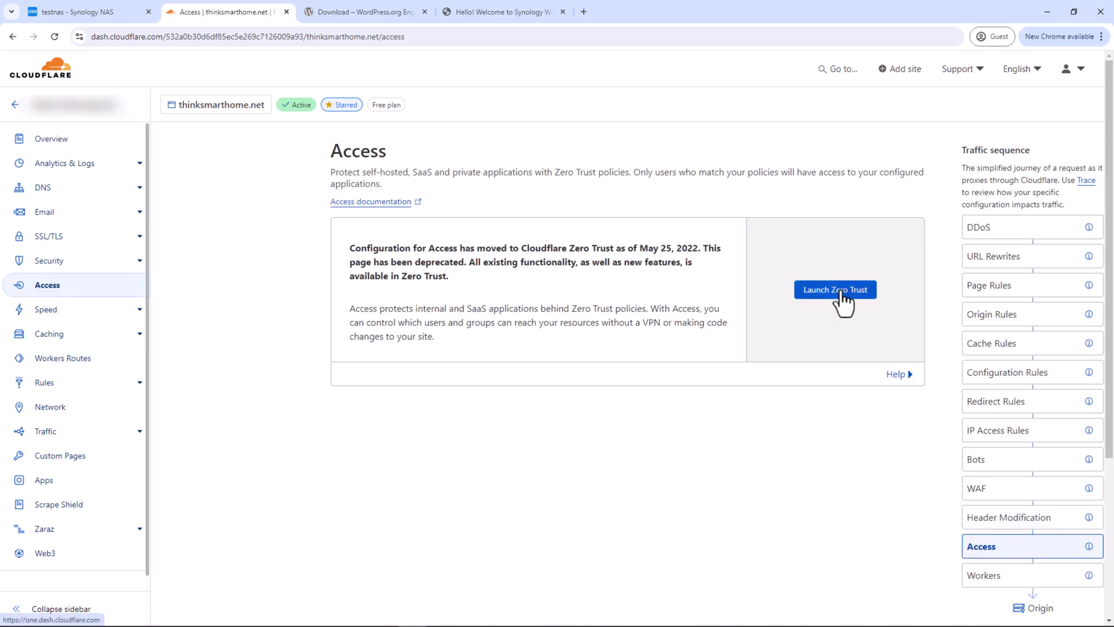
{"action": "left_click", "coordinate": [847, 296]}
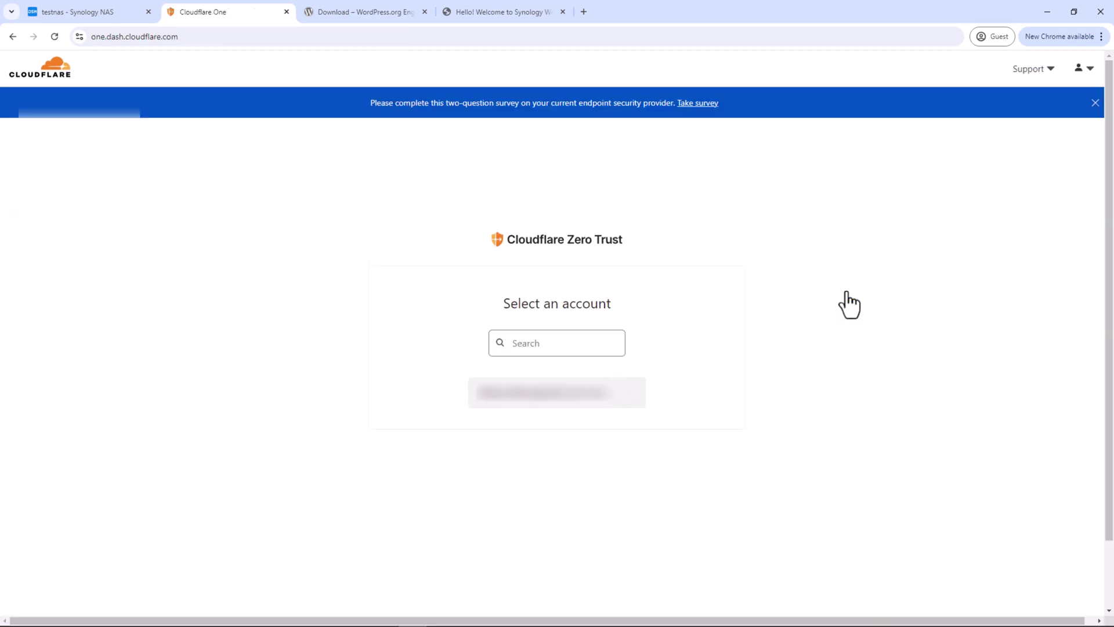
{"action": "left_click", "coordinate": [578, 410]}
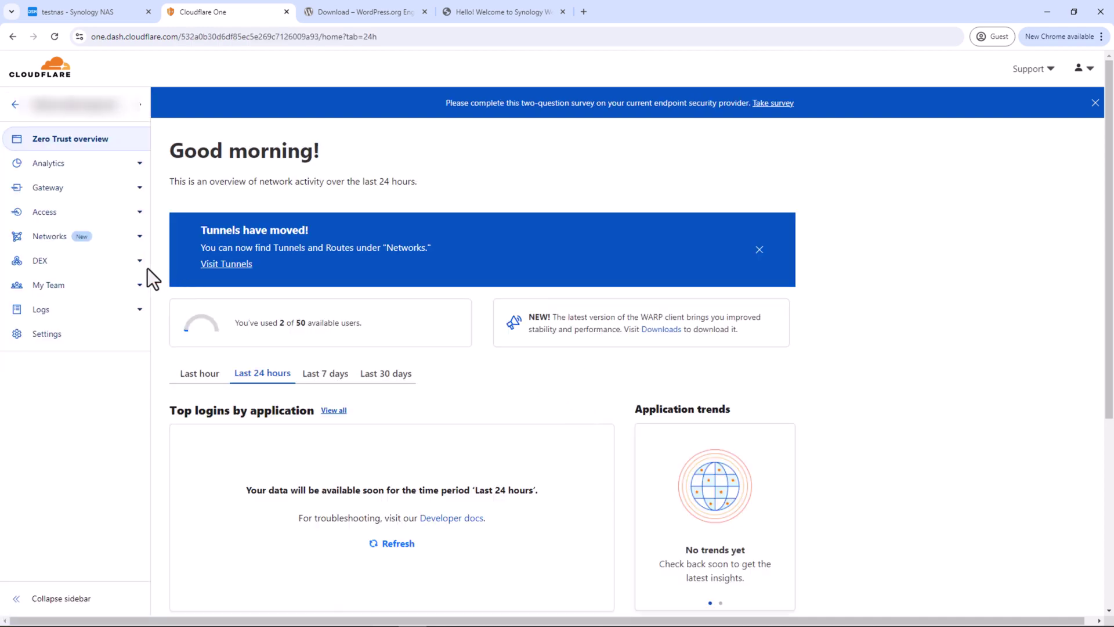
{"action": "left_click", "coordinate": [55, 244]}
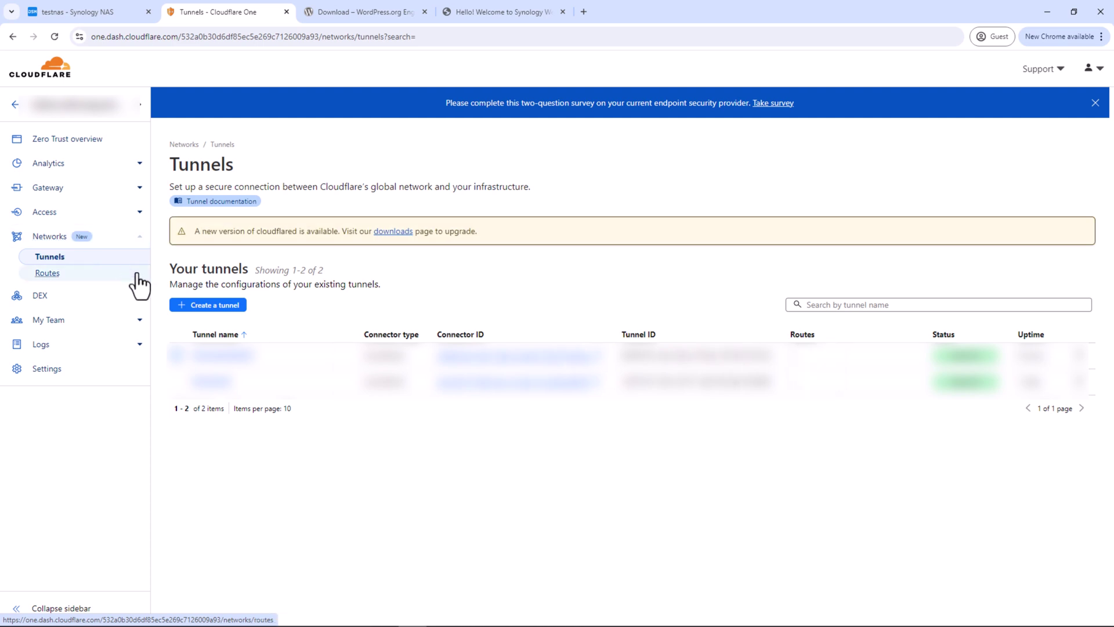
{"action": "left_click", "coordinate": [207, 305]}
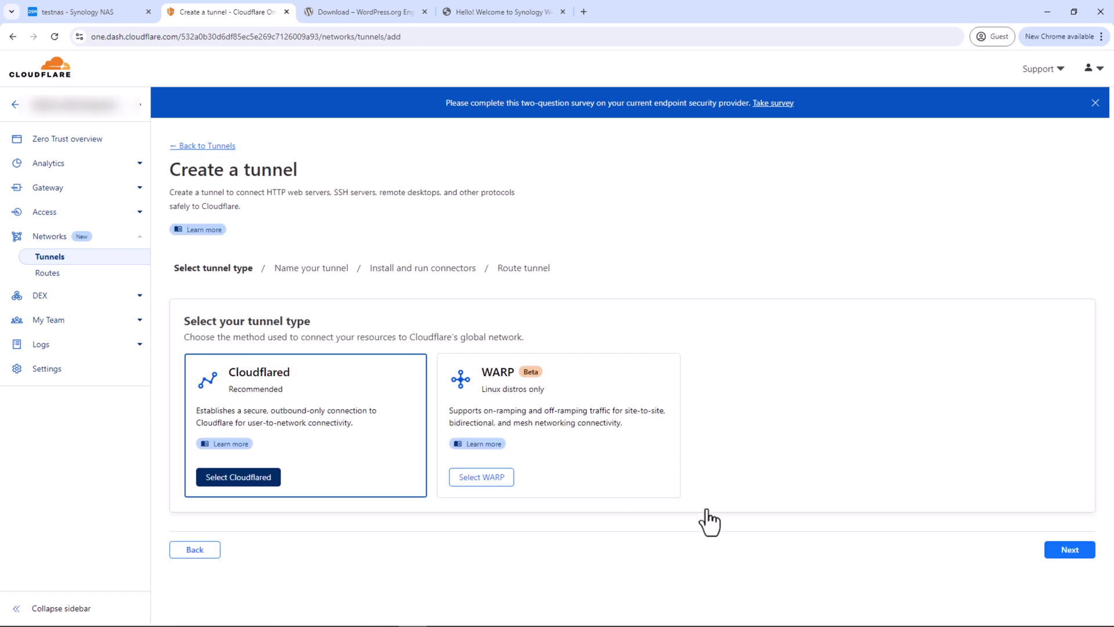
Save a Cloudflared tunnel named 'thinksmarthome'
{"action": "left_click", "coordinate": [1063, 552]}
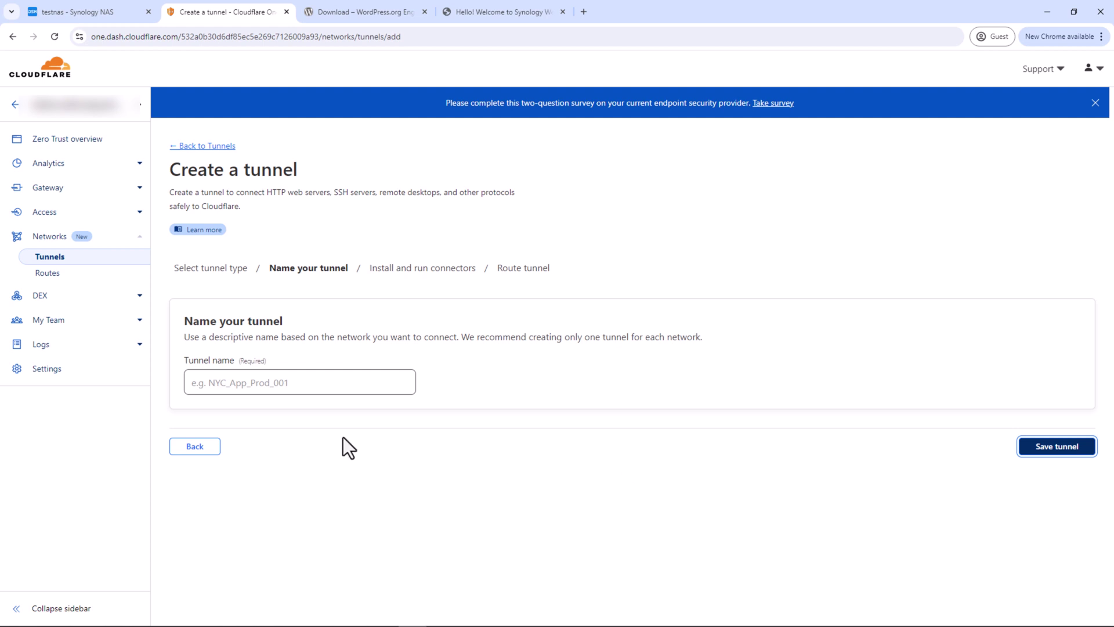
{"action": "left_click", "coordinate": [306, 383]}
{"action": "type", "text": "t"}
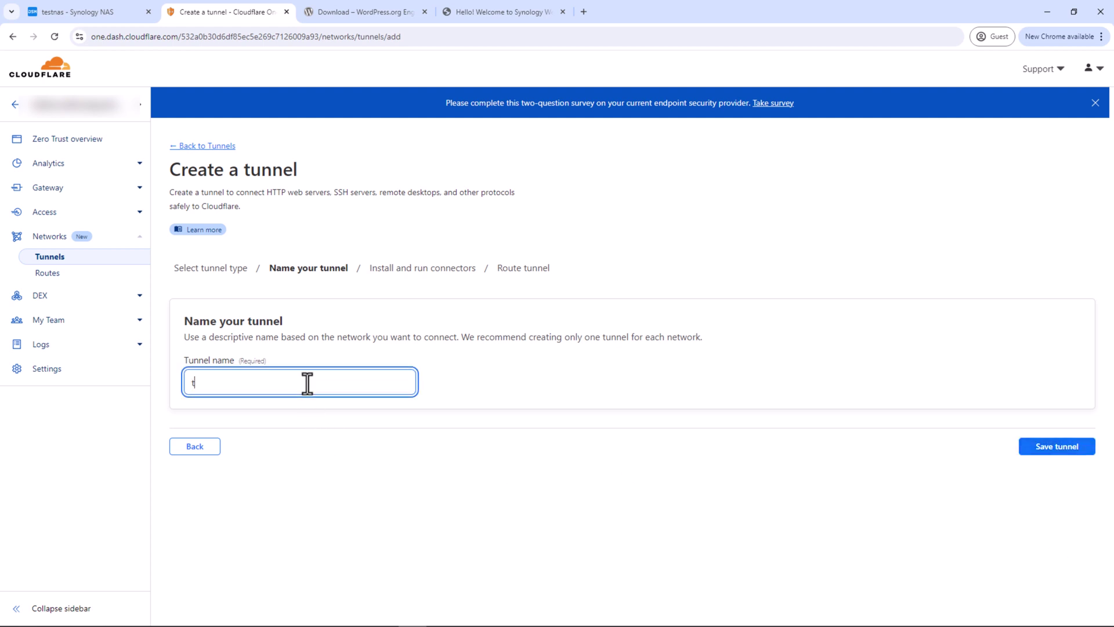
{"action": "type", "text": "hinksmarthome"}
{"action": "left_click", "coordinate": [1052, 452]}
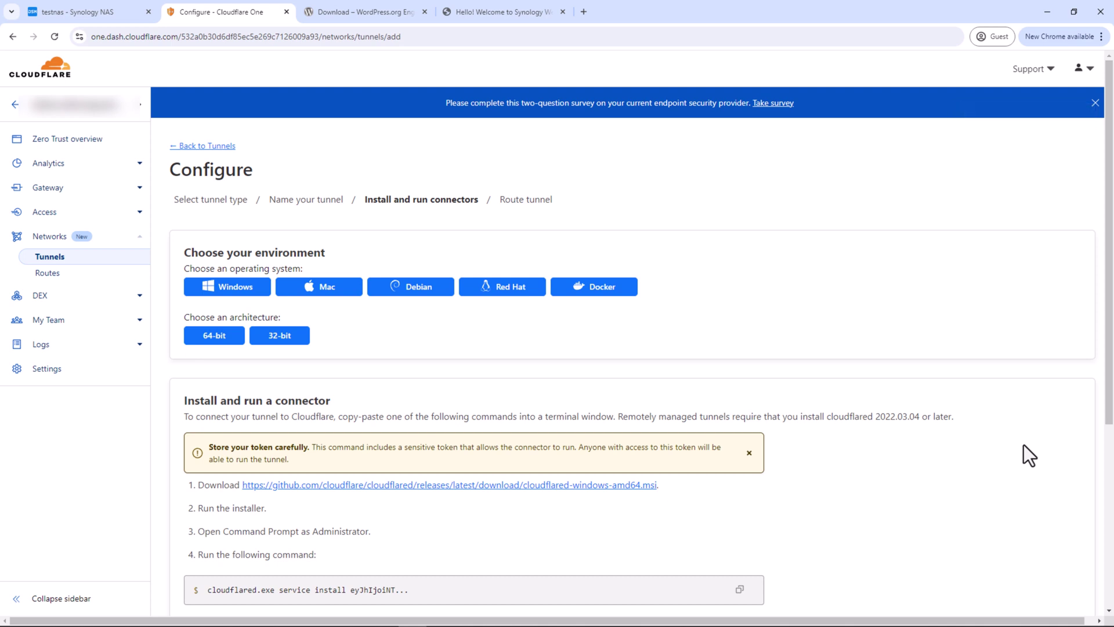
Copy the tunnel's Docker connector command and return to the Synology NAS tab
{"action": "left_click", "coordinate": [592, 295]}
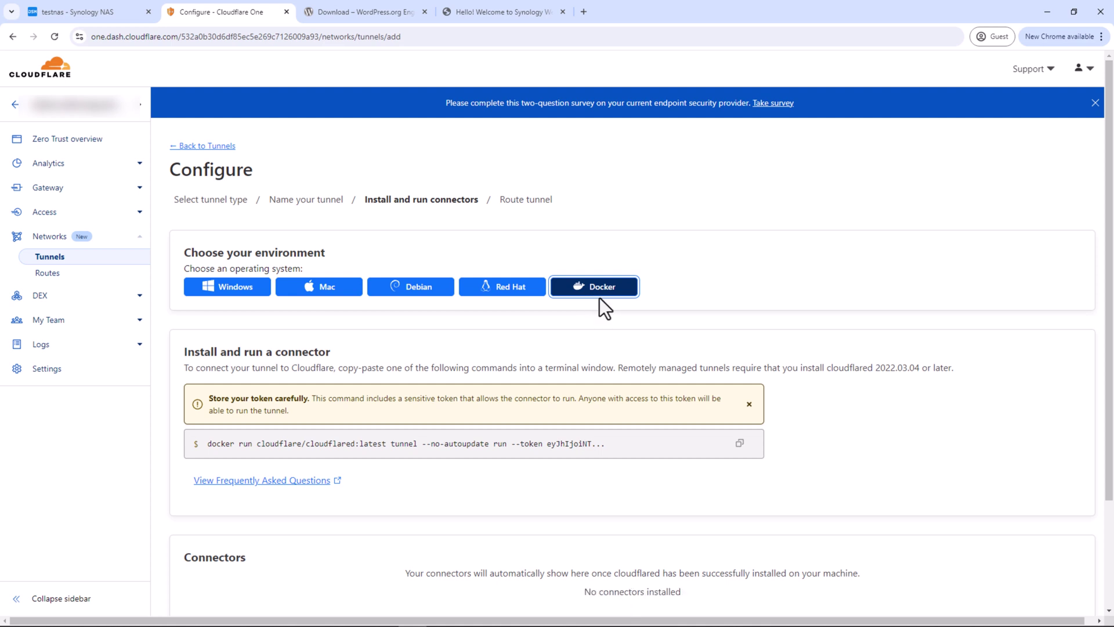
{"action": "left_click", "coordinate": [740, 444]}
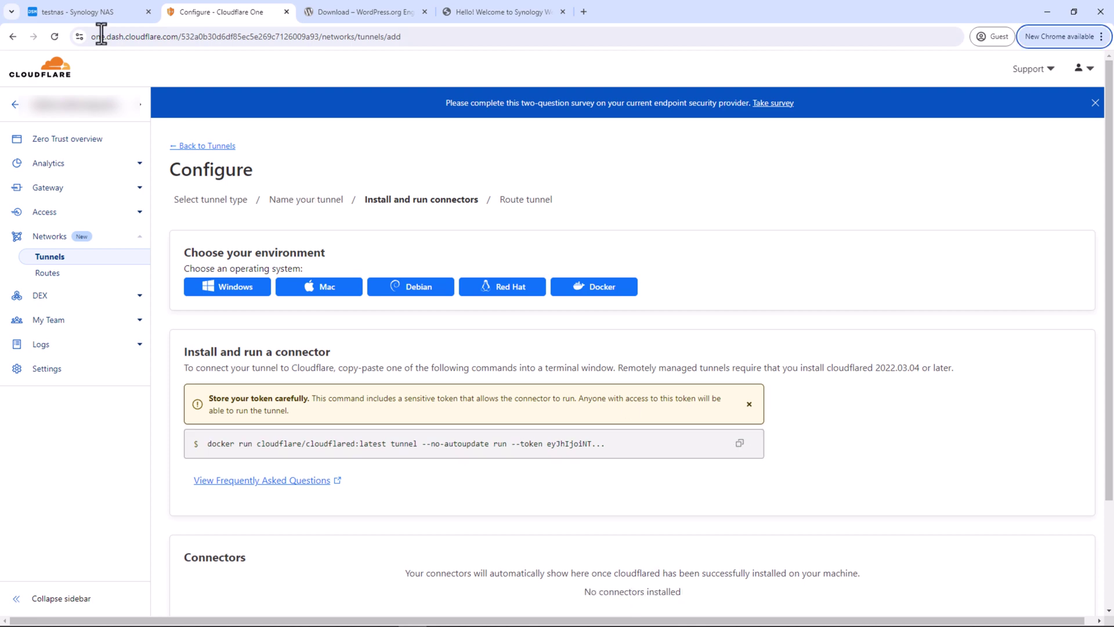
{"action": "left_click", "coordinate": [90, 13]}
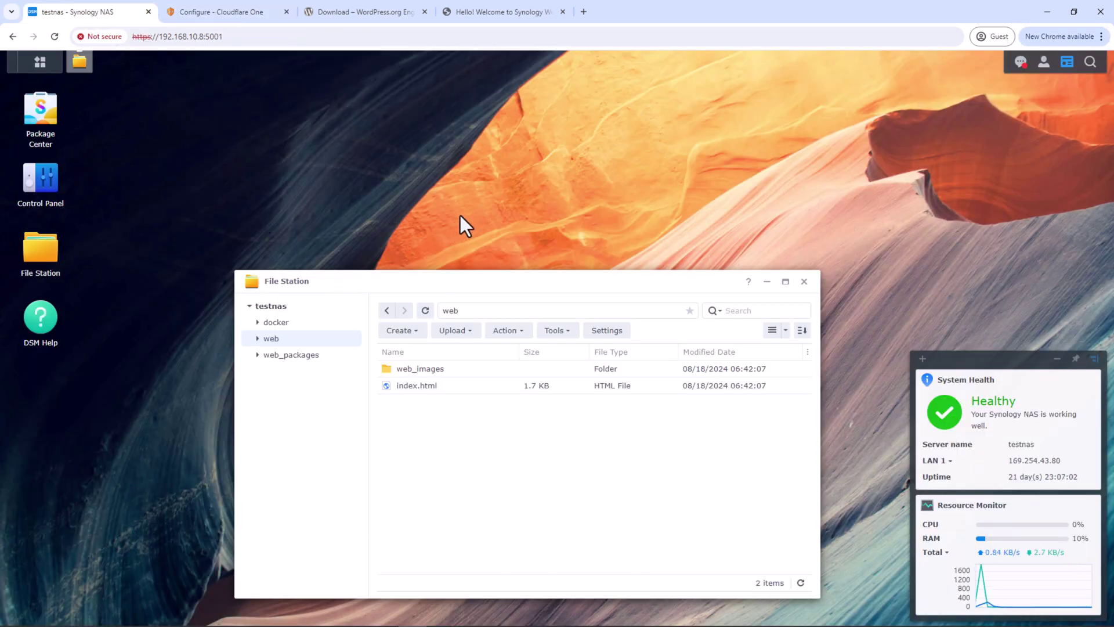
Search Container Manager's registry for 'cloudflared'
{"action": "left_click", "coordinate": [35, 65]}
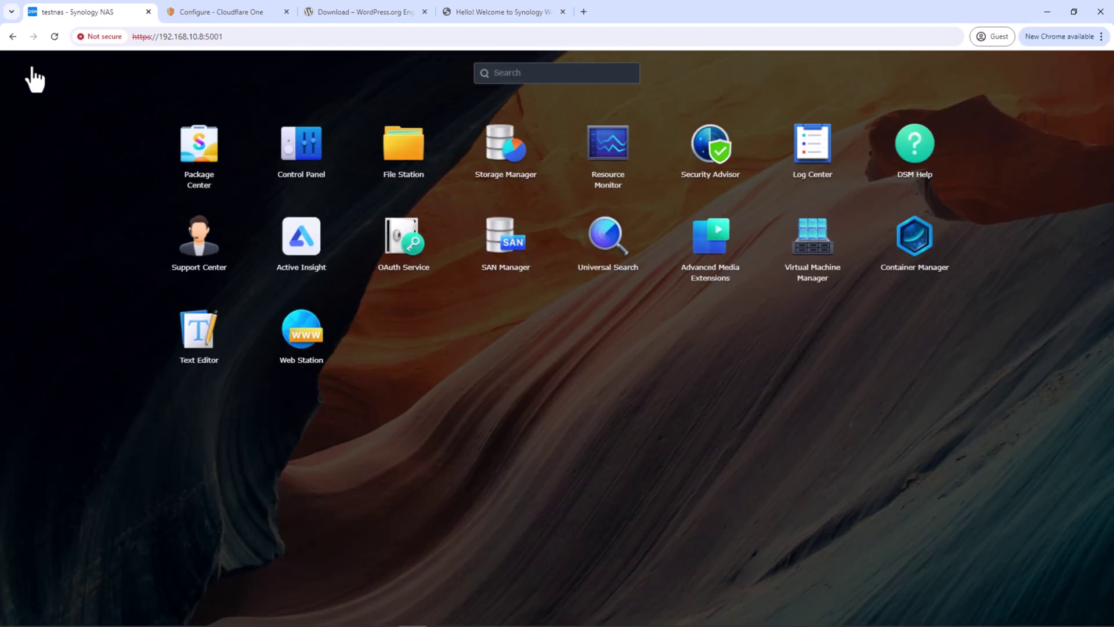
{"action": "left_click", "coordinate": [900, 249]}
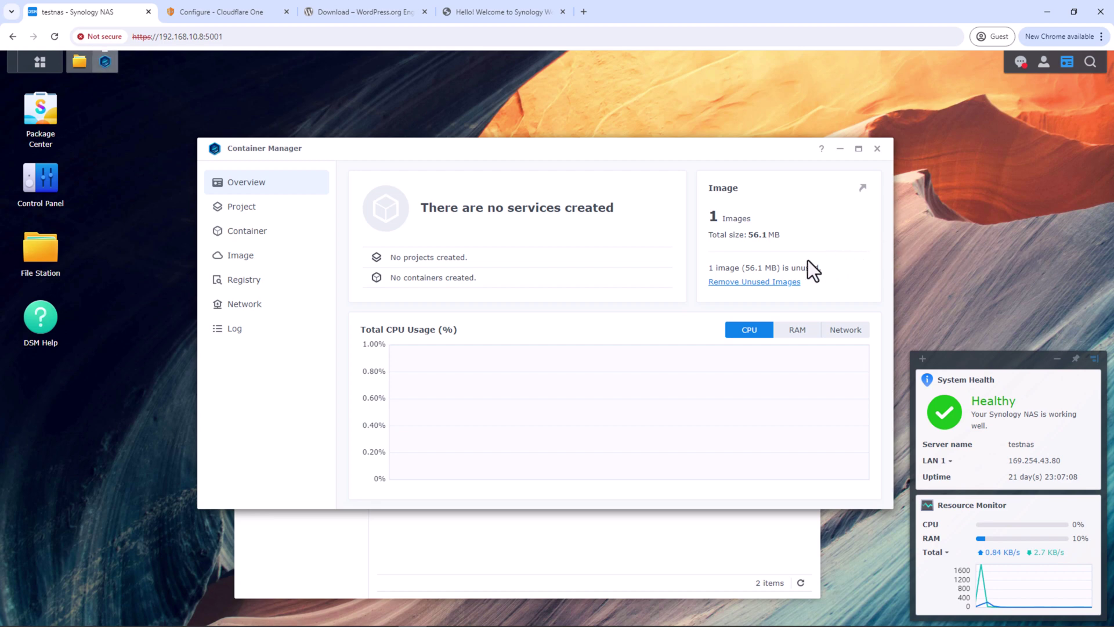
{"action": "left_click", "coordinate": [270, 281]}
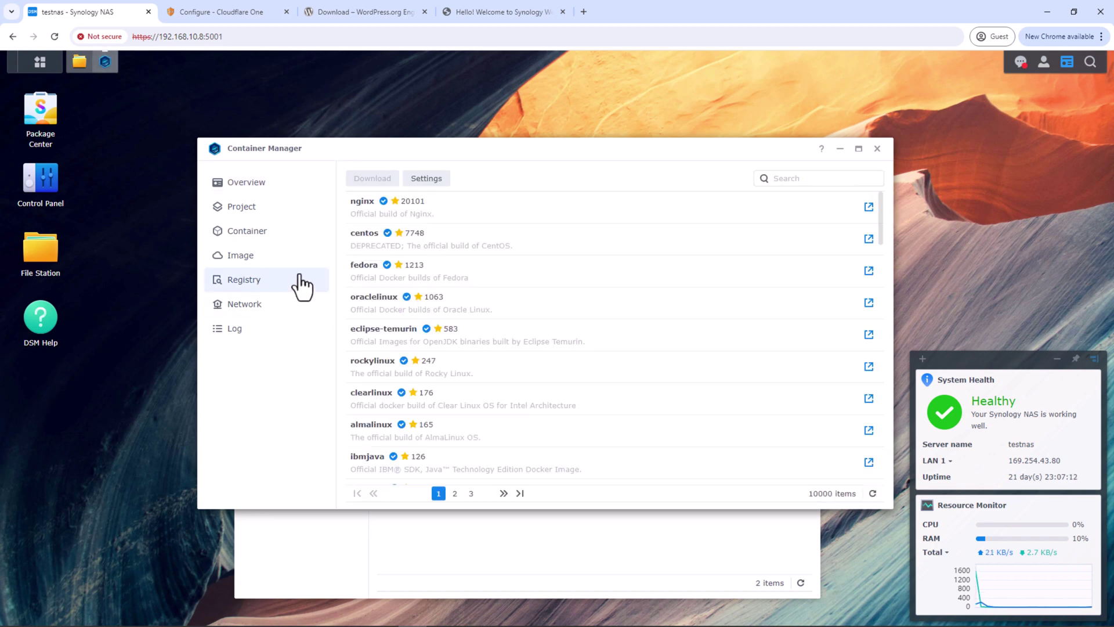
{"action": "left_click", "coordinate": [816, 180]}
{"action": "type", "text": "cloudfla"}
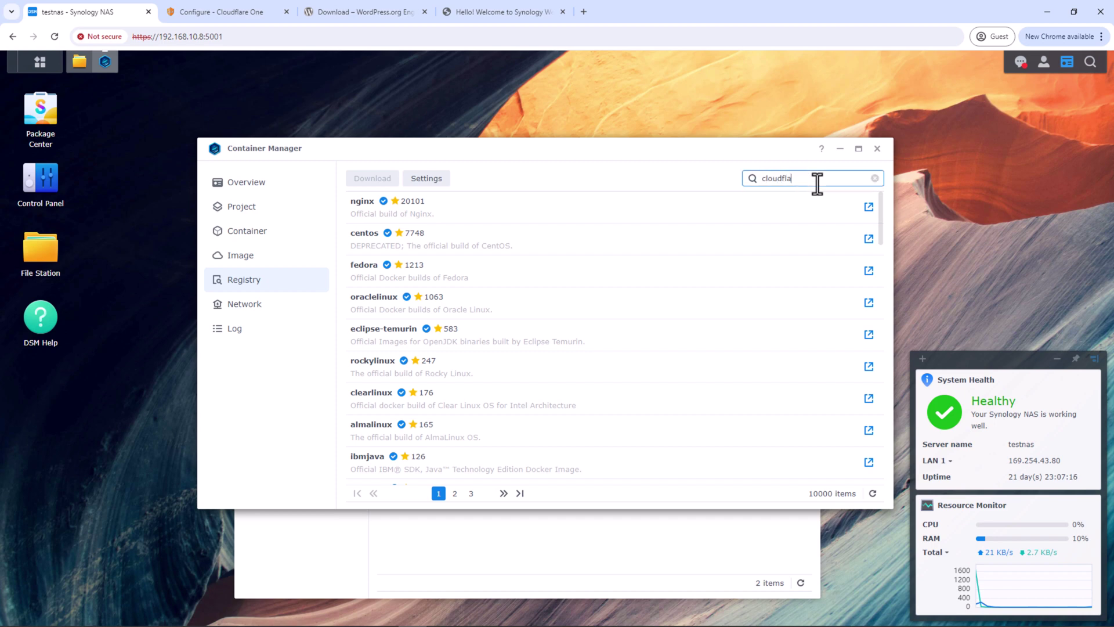
{"action": "type", "text": "red"}
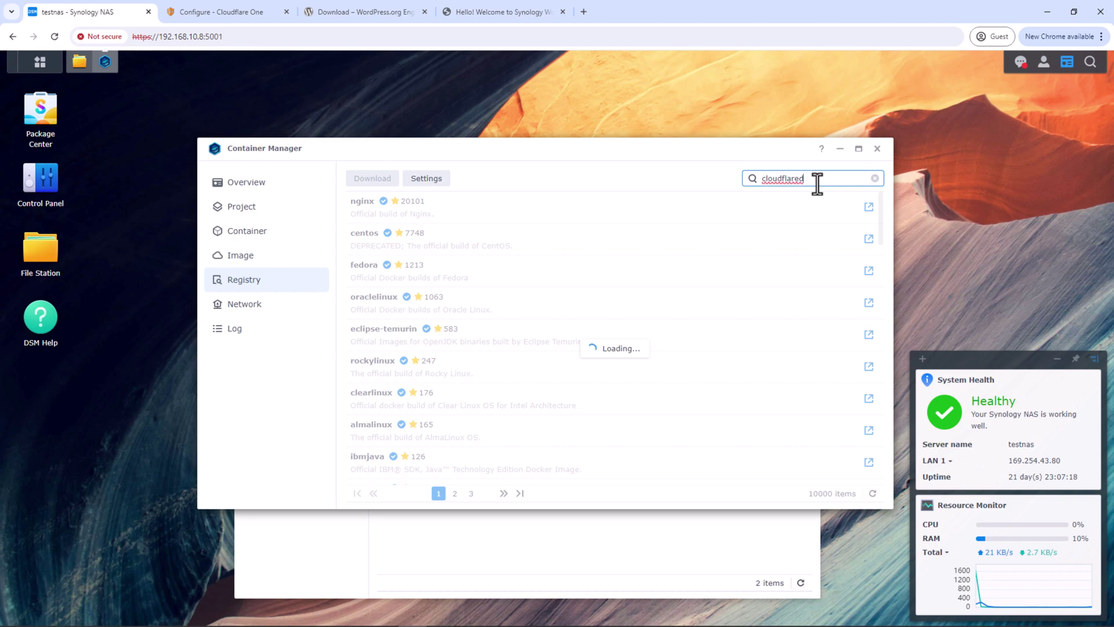
Download cloudflare/cloudflared with the latest tag and select it in the Image list
{"action": "double_click", "coordinate": [524, 239]}
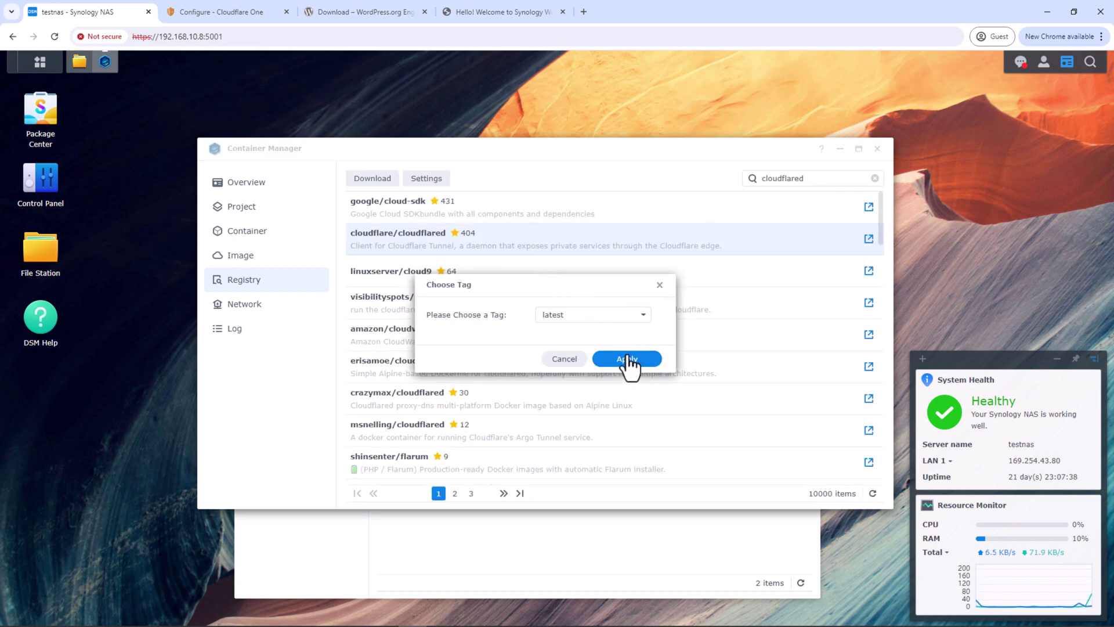
{"action": "left_click", "coordinate": [628, 360]}
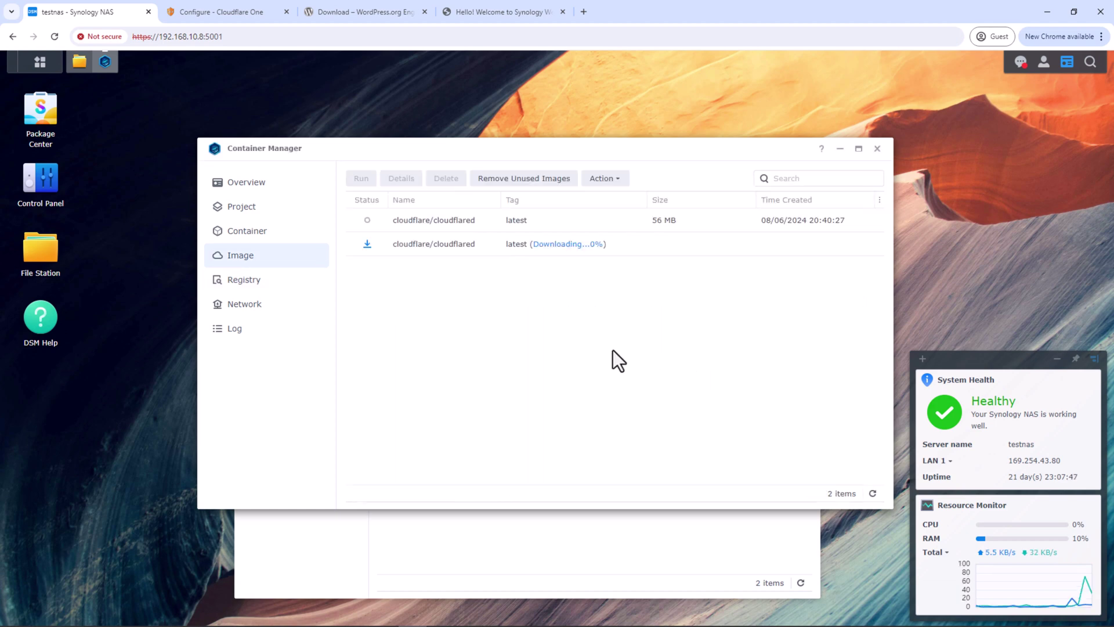
{"action": "left_click", "coordinate": [254, 233]}
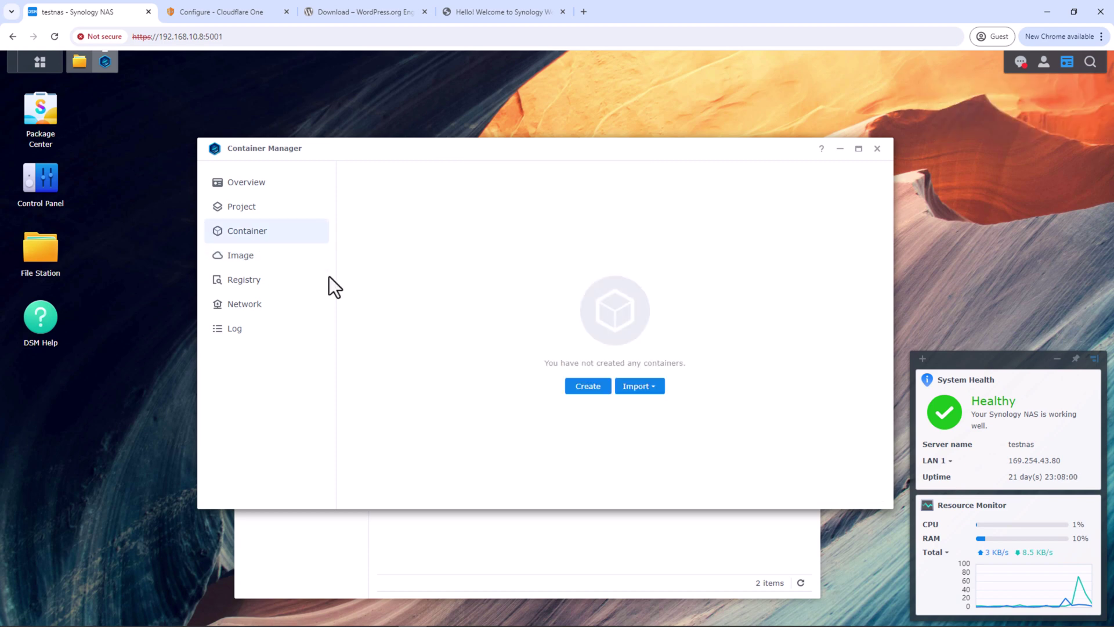
{"action": "left_click", "coordinate": [284, 257]}
{"action": "left_click", "coordinate": [468, 211]}
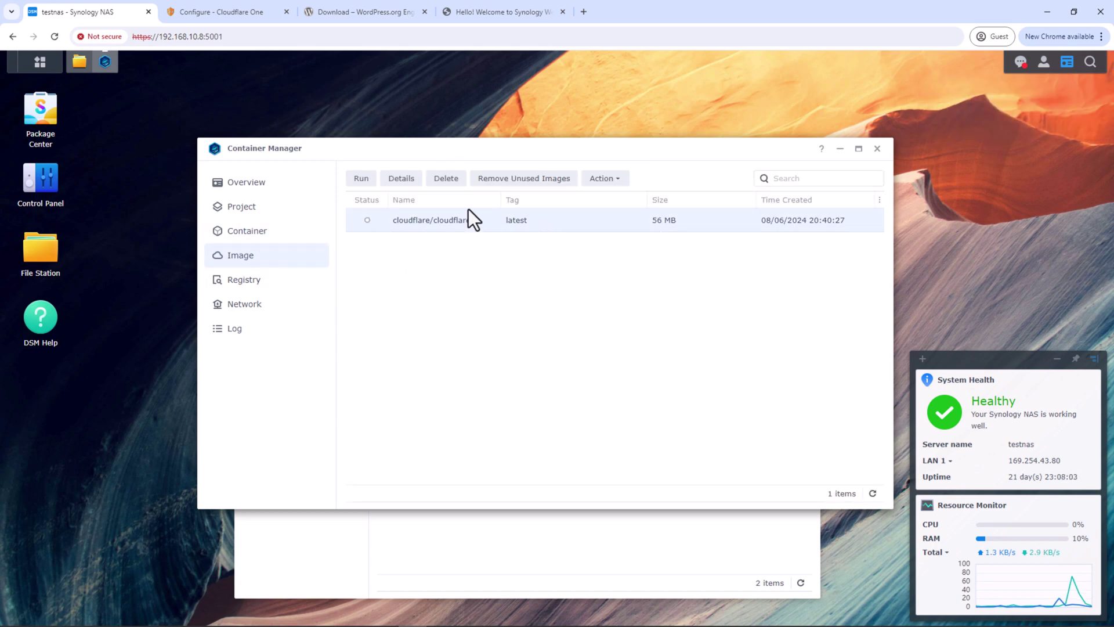
Start a container named cloudflare-cloudflared with auto-restart enabled, scrolled to Execution Command in Advanced Settings
{"action": "left_click", "coordinate": [363, 180]}
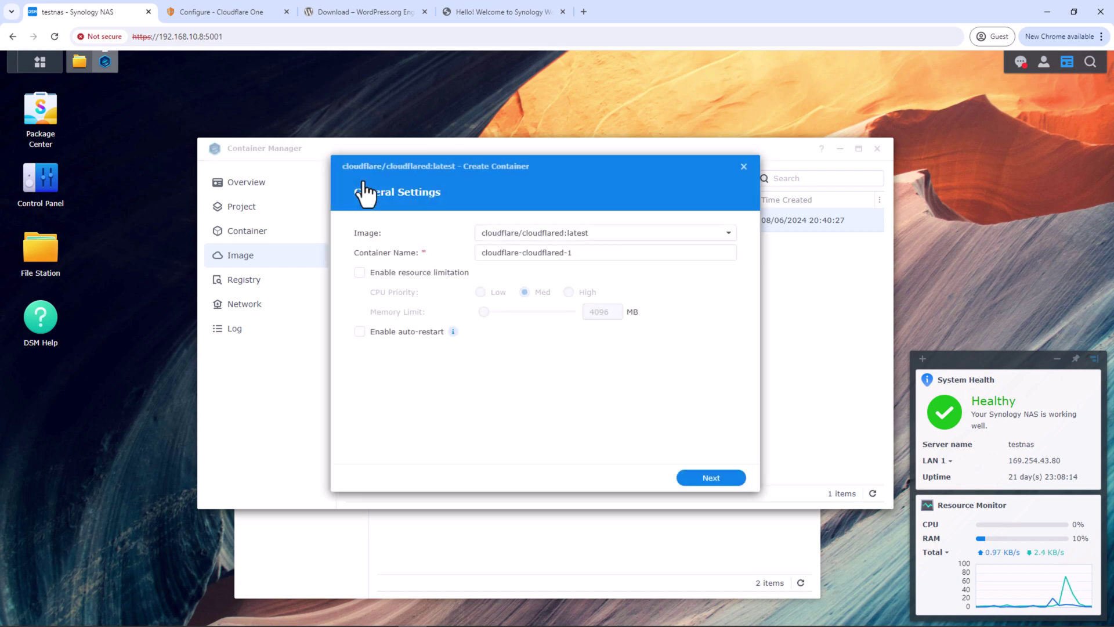
{"action": "left_click", "coordinate": [594, 251]}
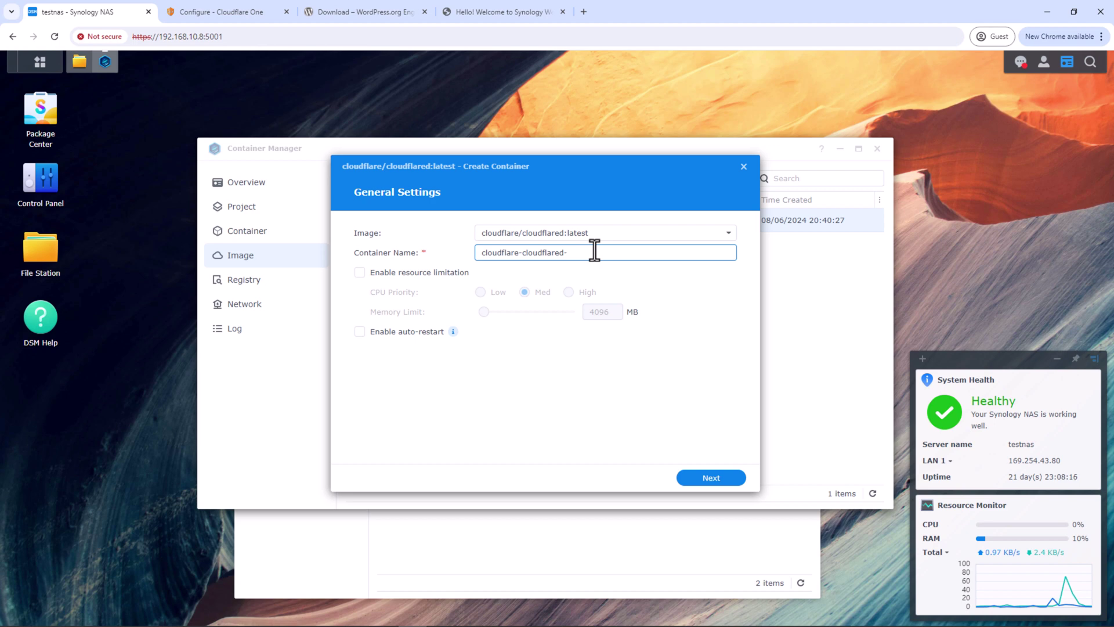
{"action": "key", "text": "BackSpace"}
{"action": "left_click", "coordinate": [401, 332]}
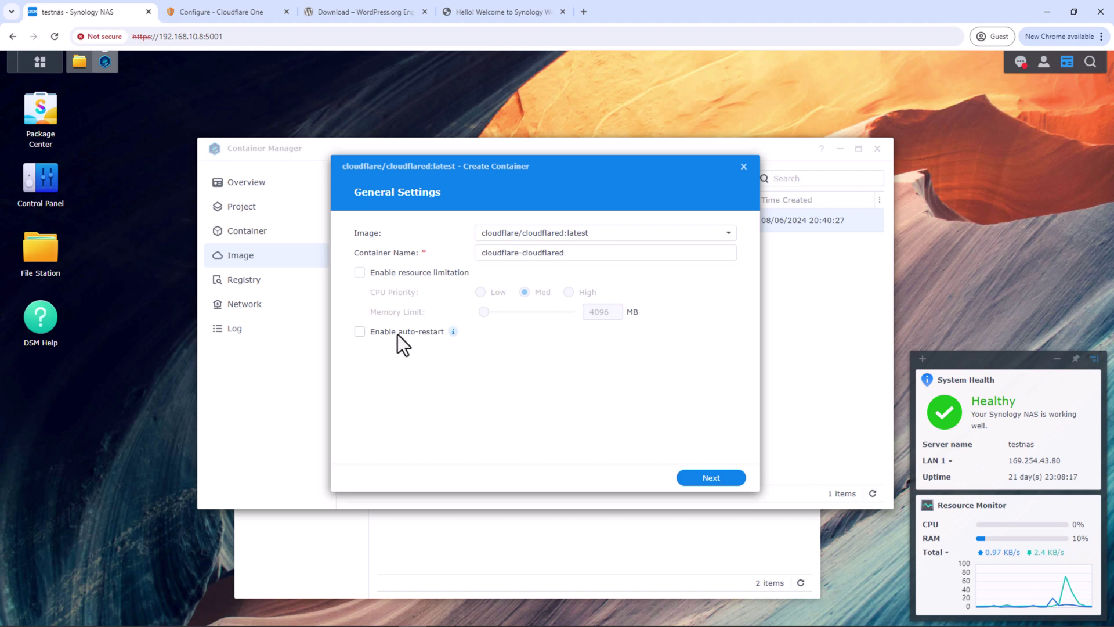
{"action": "left_click", "coordinate": [711, 478]}
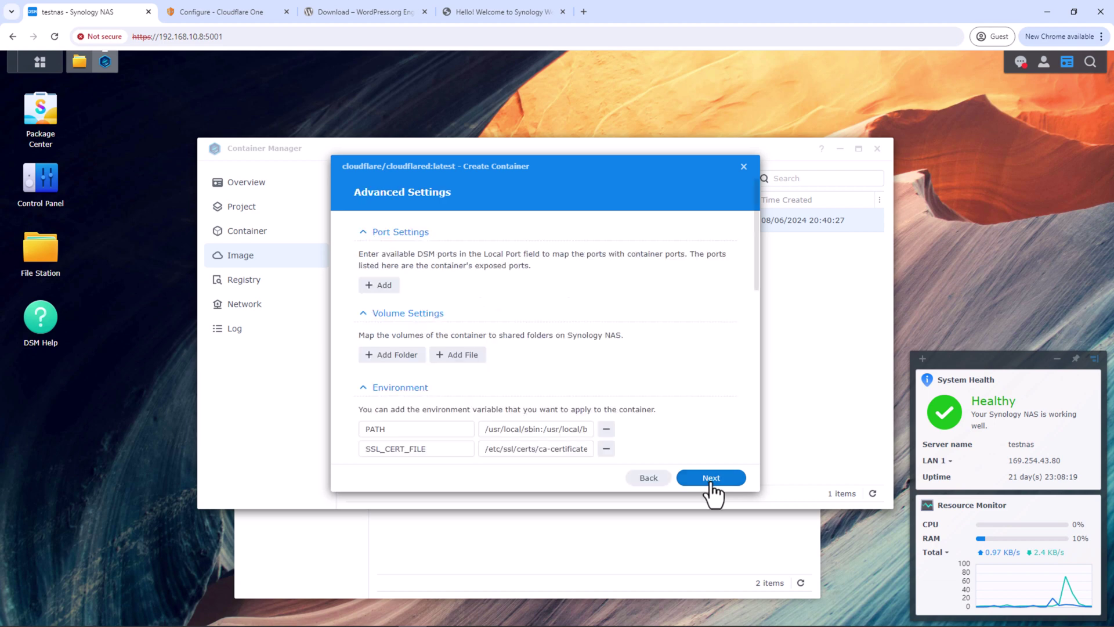
{"action": "scroll", "coordinate": [544, 370], "scroll_direction": "down", "scroll_amount": 1}
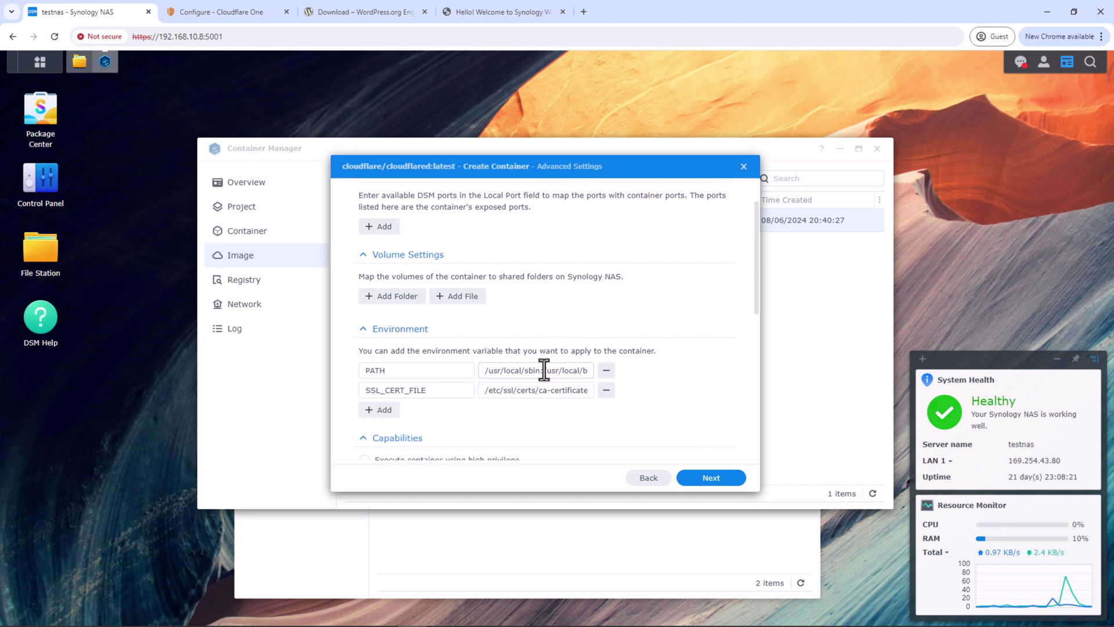
{"action": "scroll", "coordinate": [544, 370], "scroll_direction": "down", "scroll_amount": 5}
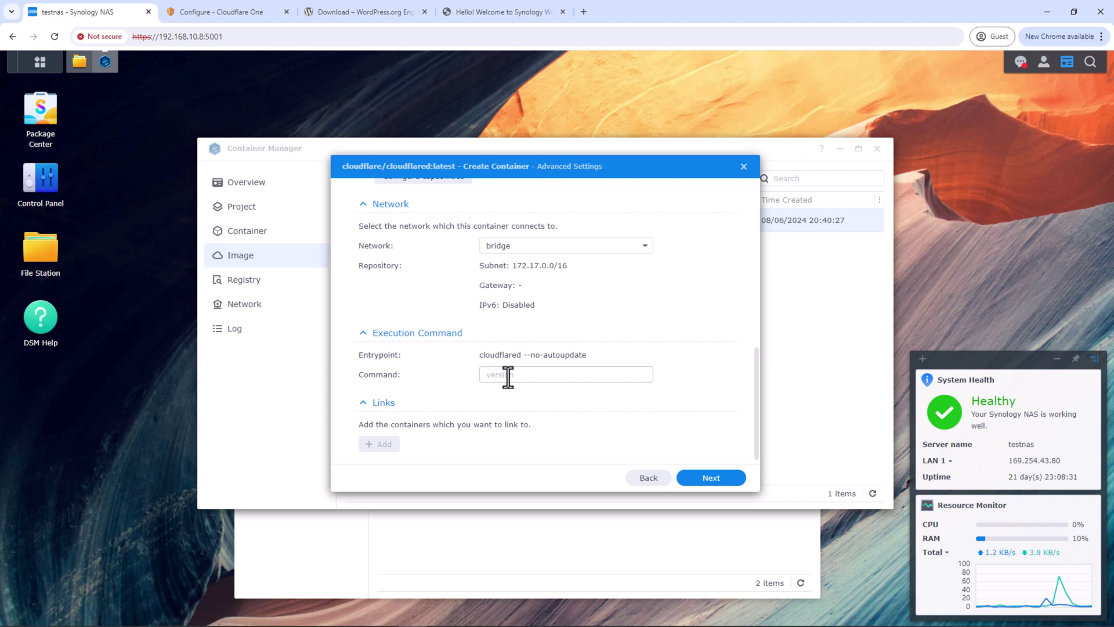
In Notepad, strip the docker run prefix and --no-autoupdate, leaving 'tunnel run --token' with its token
{"action": "key", "text": "alt+Tab"}
{"action": "key", "text": "End"}
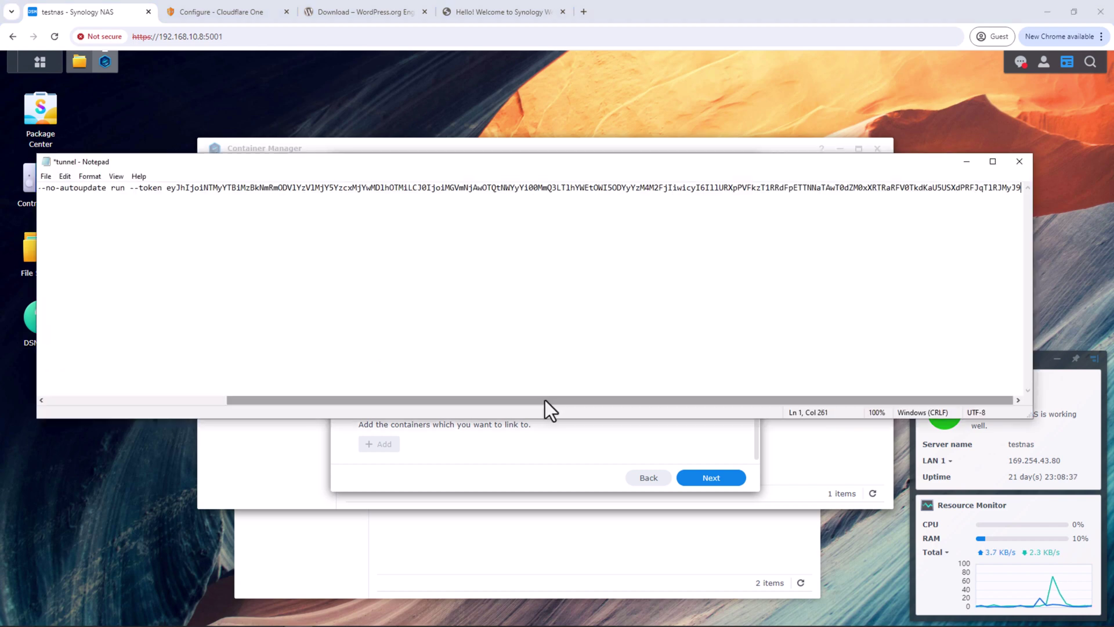
{"action": "left_click_drag", "start_coordinate": [545, 400], "coordinate": [365, 401]}
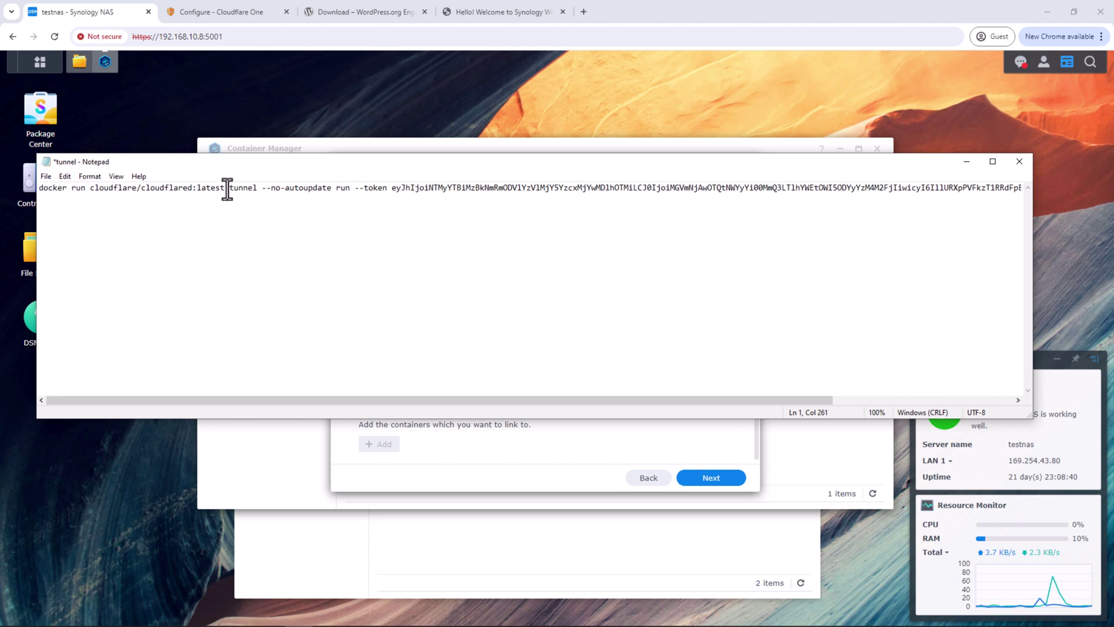
{"action": "left_click_drag", "start_coordinate": [227, 188], "coordinate": [30, 204]}
{"action": "key", "text": "Delete"}
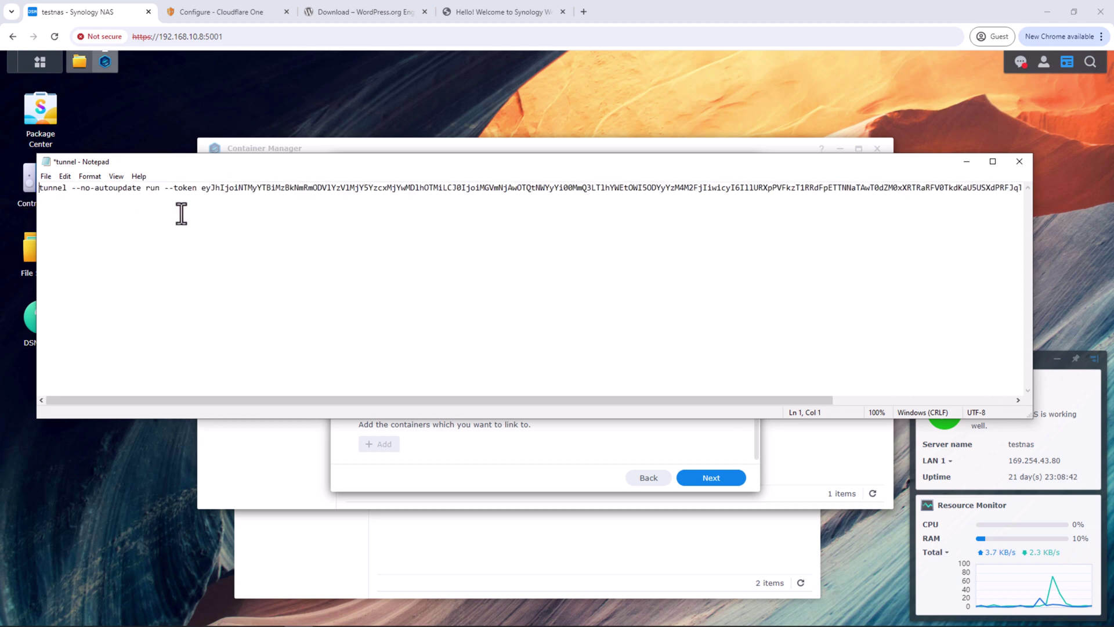
{"action": "left_click", "coordinate": [131, 188]}
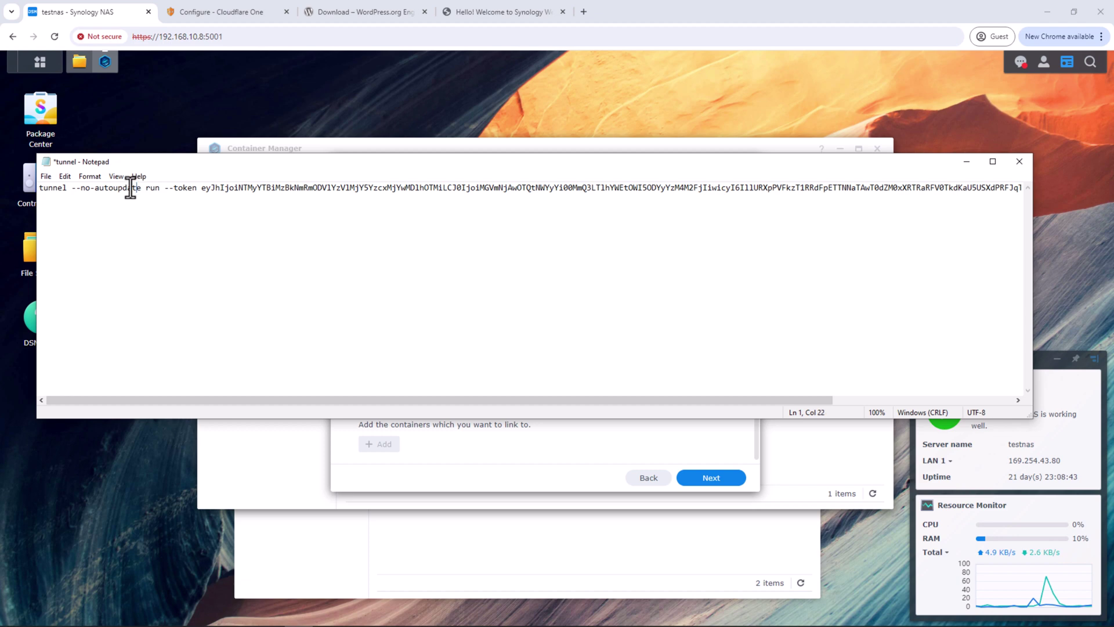
{"action": "left_click_drag", "start_coordinate": [138, 188], "coordinate": [75, 194]}
{"action": "key", "text": "Delete"}
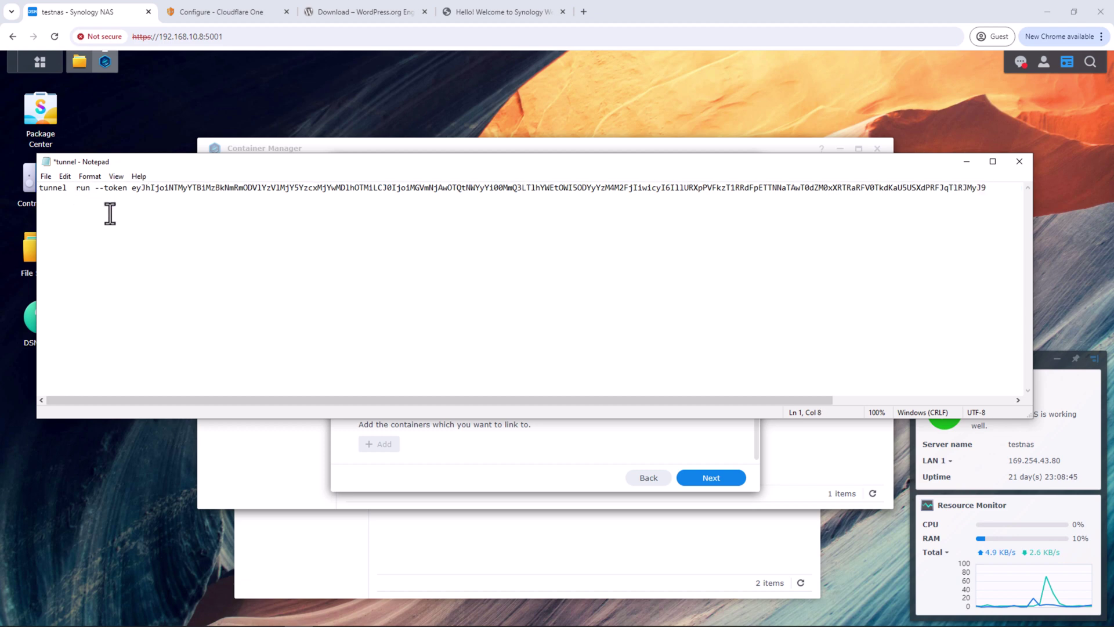
{"action": "key", "text": "Delete"}
{"action": "key", "text": "ctrl+a"}
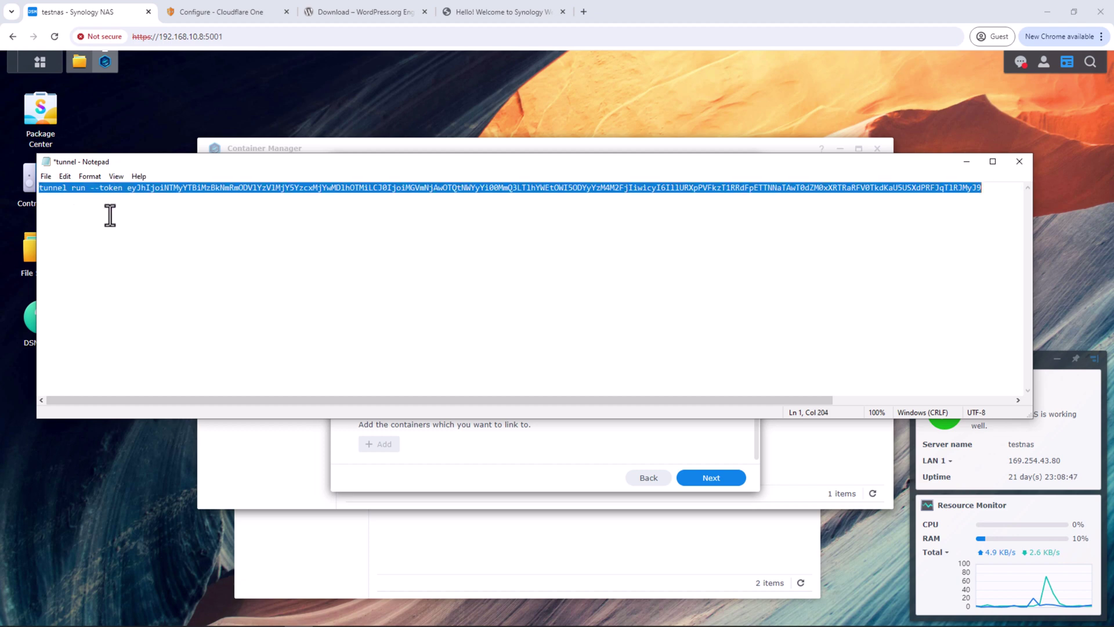
Paste the trimmed command as the container's Command and finish the wizard
{"action": "left_click", "coordinate": [108, 42]}
{"action": "left_click", "coordinate": [517, 375]}
{"action": "key", "text": "ctrl+v"}
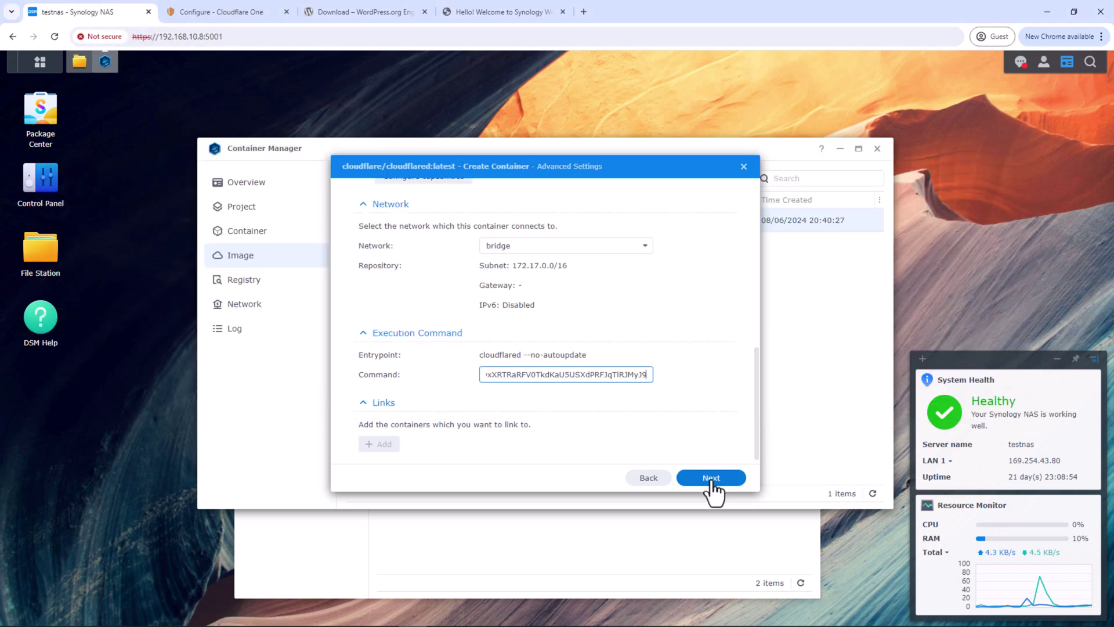
{"action": "left_click", "coordinate": [712, 477]}
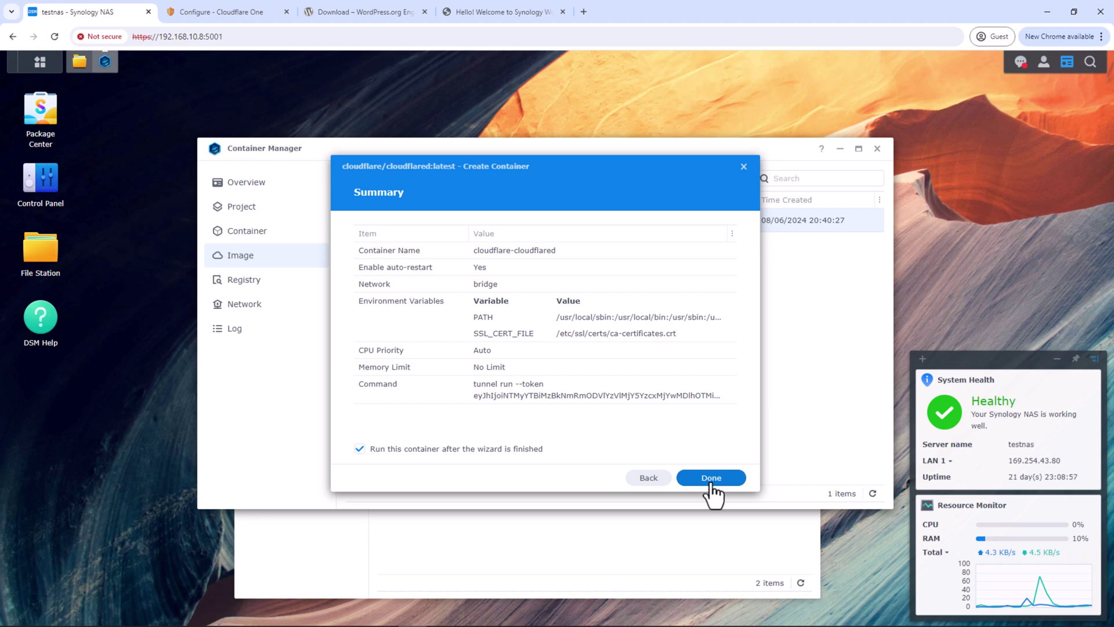
{"action": "left_click", "coordinate": [713, 487]}
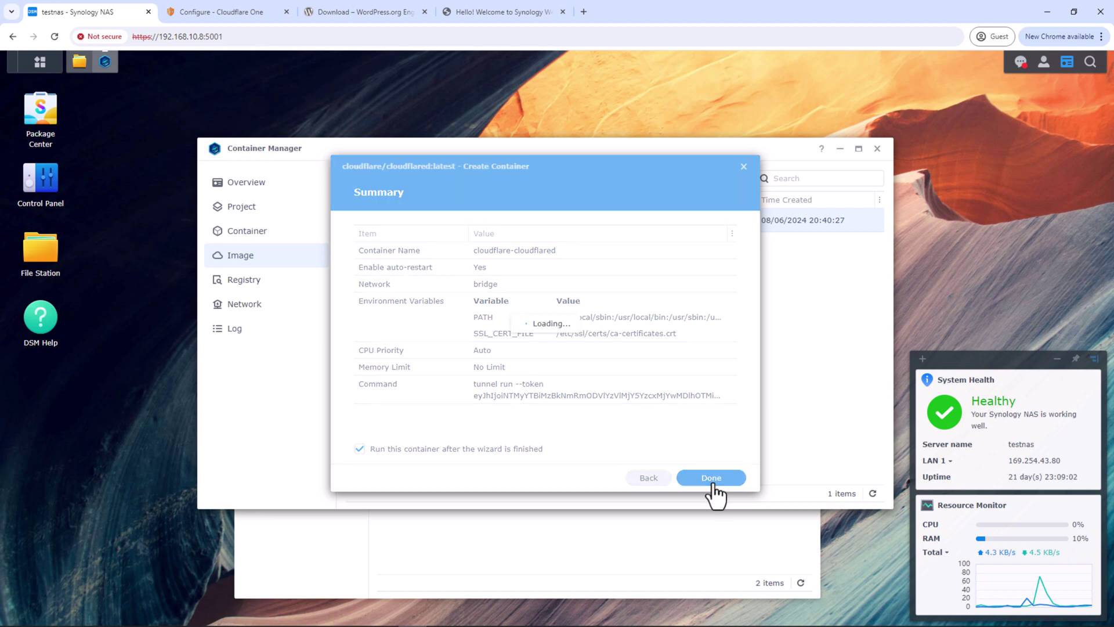
Confirm the Container list shows cloudflare-cloudflared running from cloudflare/cloudflared:latest
{"action": "left_click", "coordinate": [268, 238]}
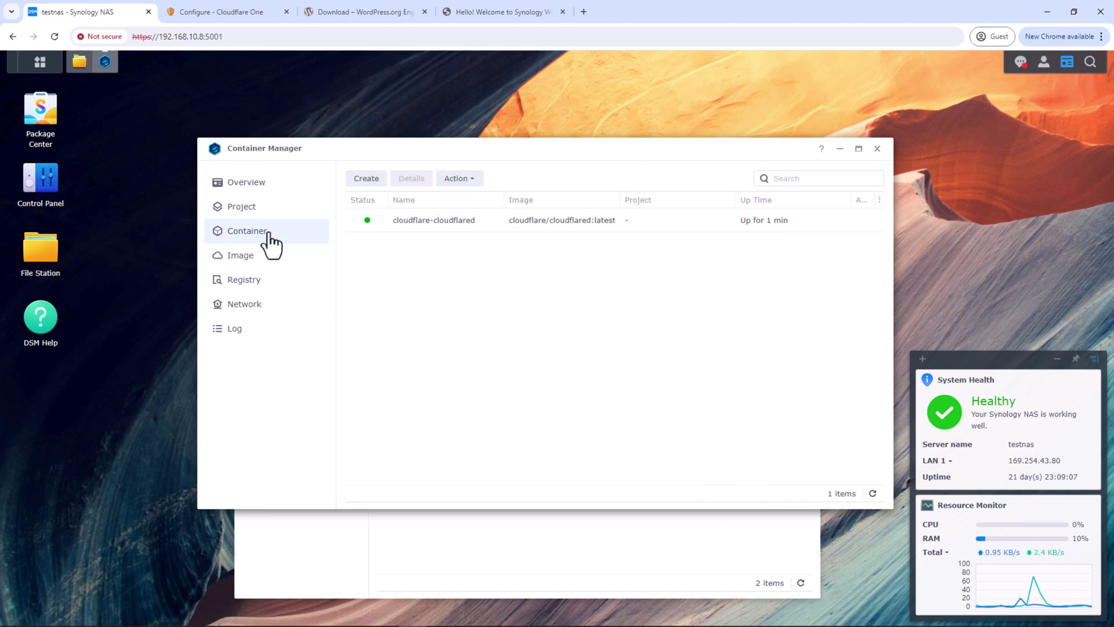
{"action": "mouse_move", "coordinate": [364, 225]}
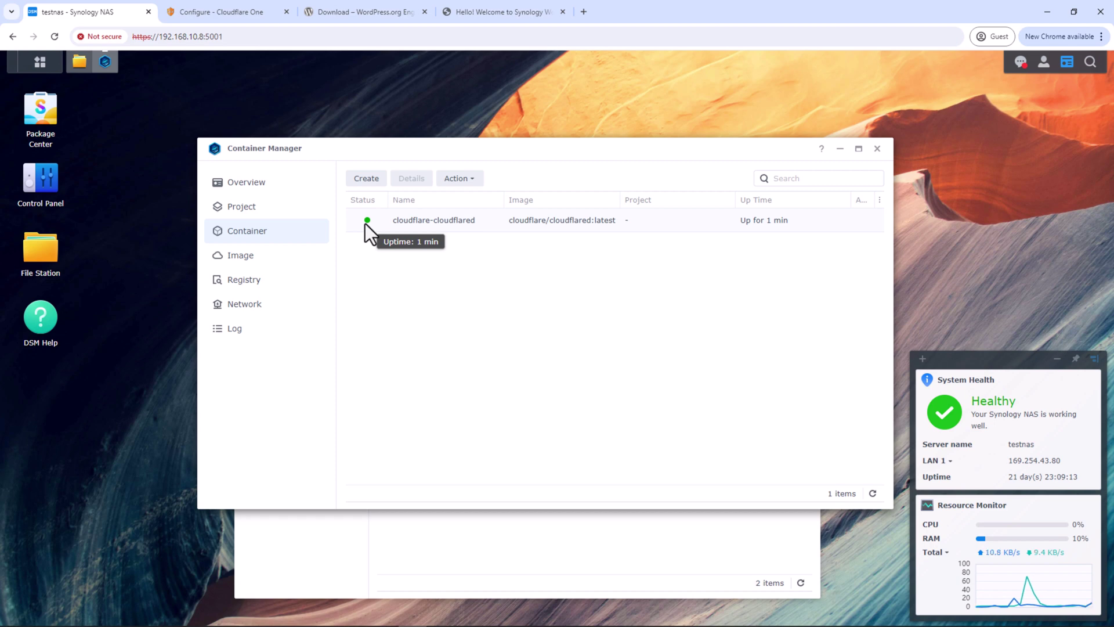
Back in the tunnel setup, confirm the connector shows Connected and proceed to traffic routing
{"action": "left_click", "coordinate": [240, 13]}
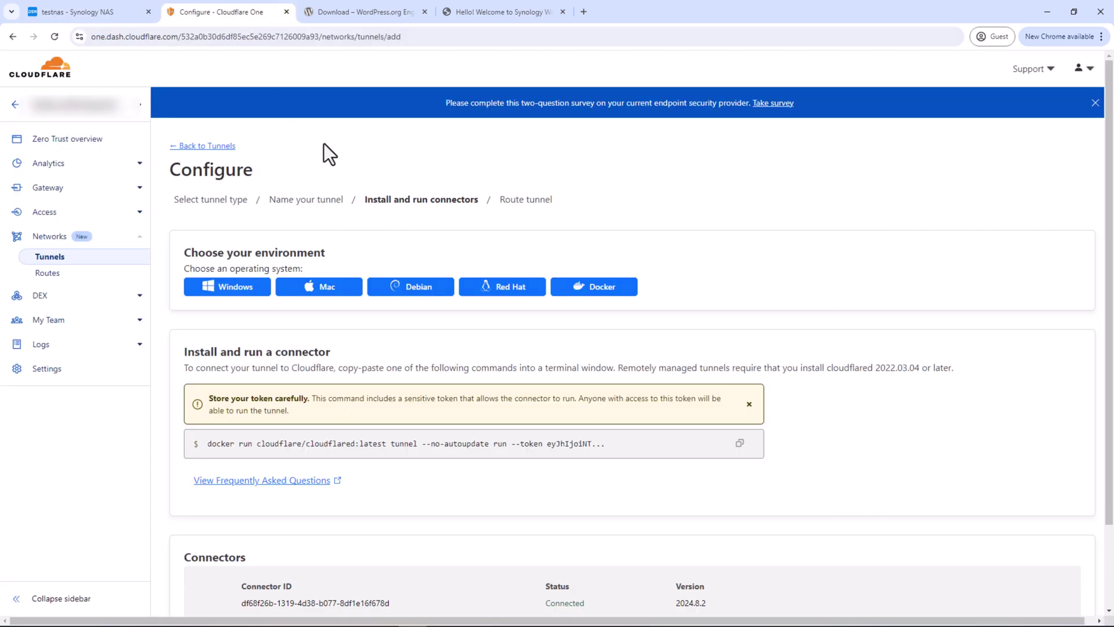
{"action": "scroll", "coordinate": [619, 468], "scroll_direction": "down", "scroll_amount": 2}
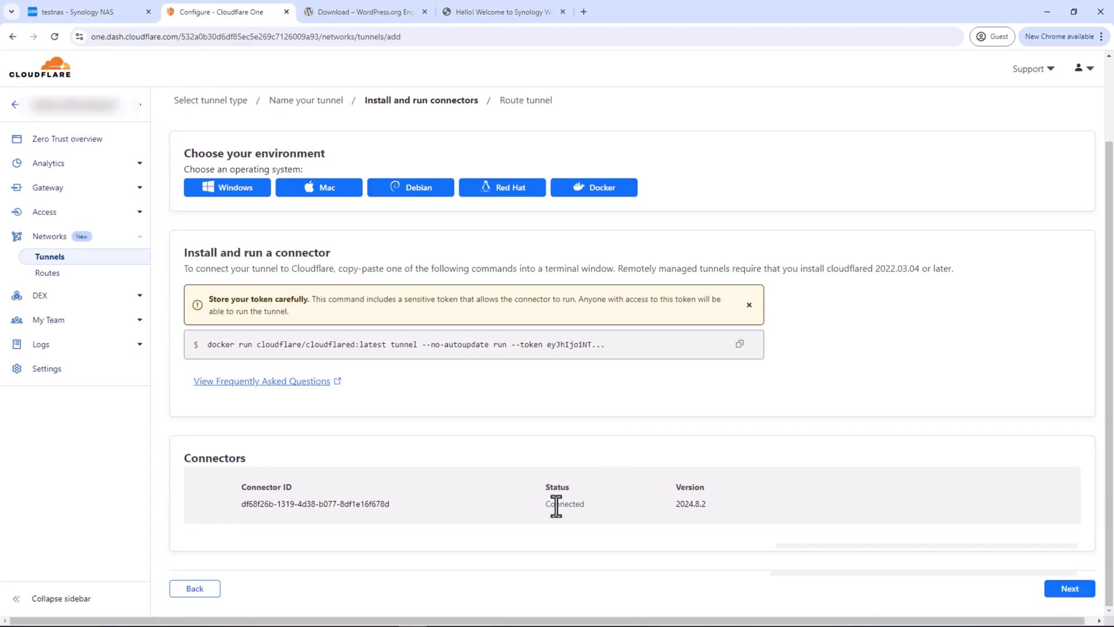
{"action": "left_click_drag", "start_coordinate": [546, 504], "coordinate": [583, 506]}
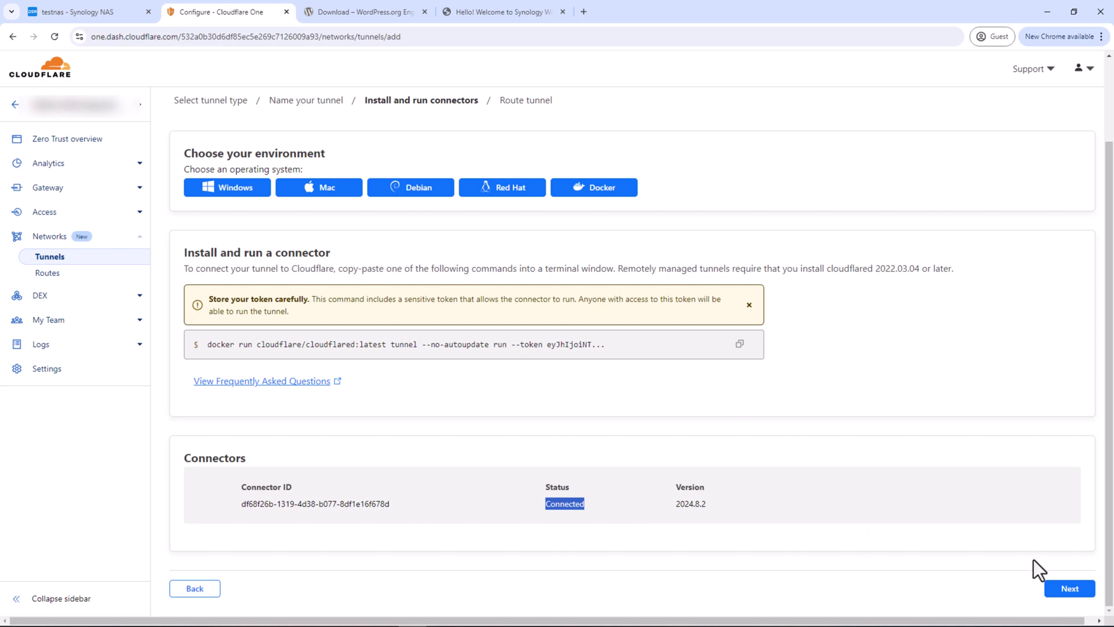
{"action": "left_click", "coordinate": [1073, 588]}
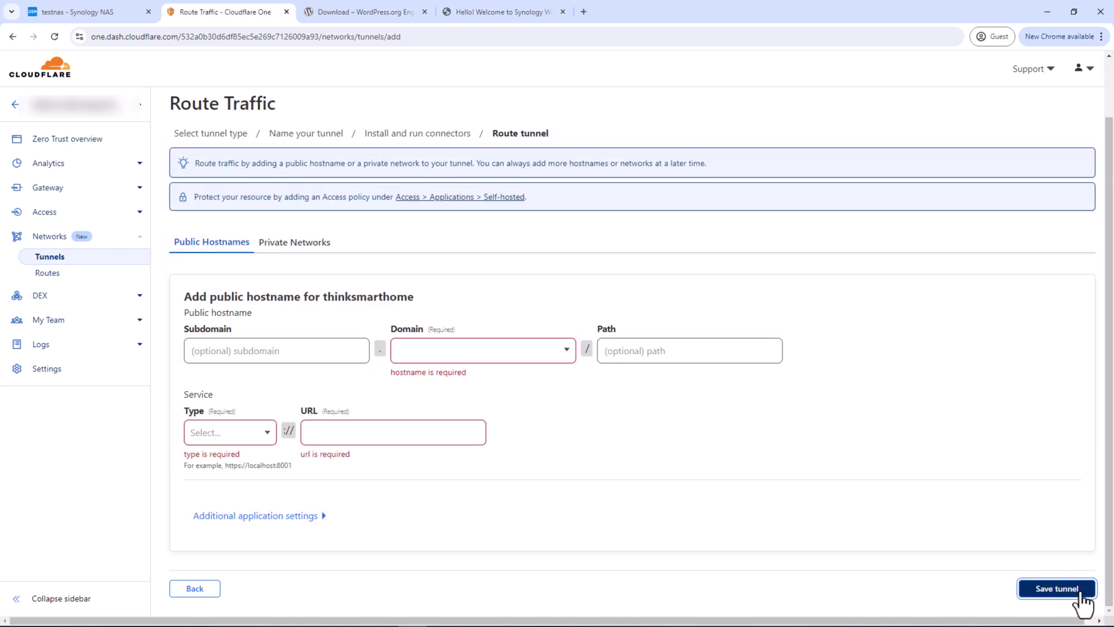
Route thinksmarthome.net over HTTP to 192.168.10.8 and save the tunnel
{"action": "left_click", "coordinate": [568, 364]}
{"action": "left_click", "coordinate": [566, 386]}
{"action": "left_click", "coordinate": [646, 414]}
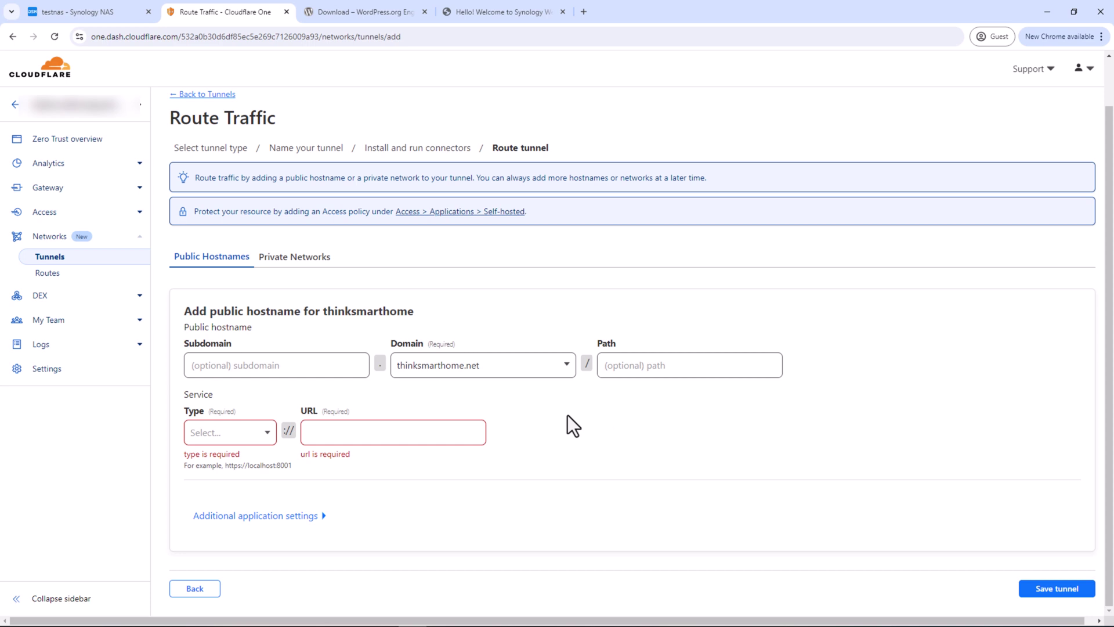
{"action": "left_click", "coordinate": [267, 434]}
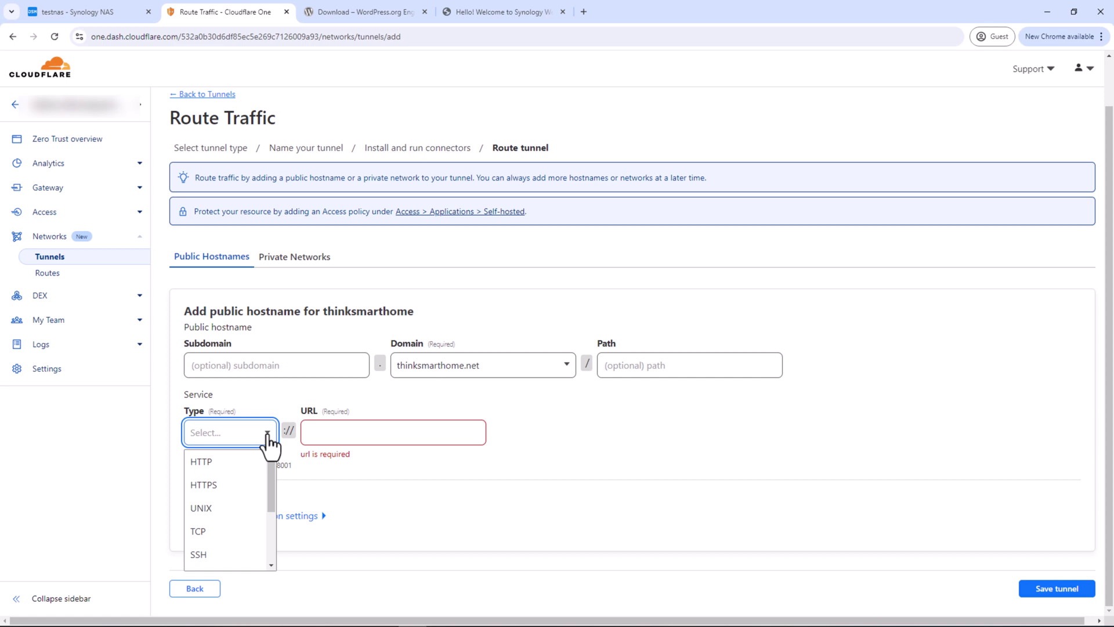
{"action": "left_click", "coordinate": [219, 465]}
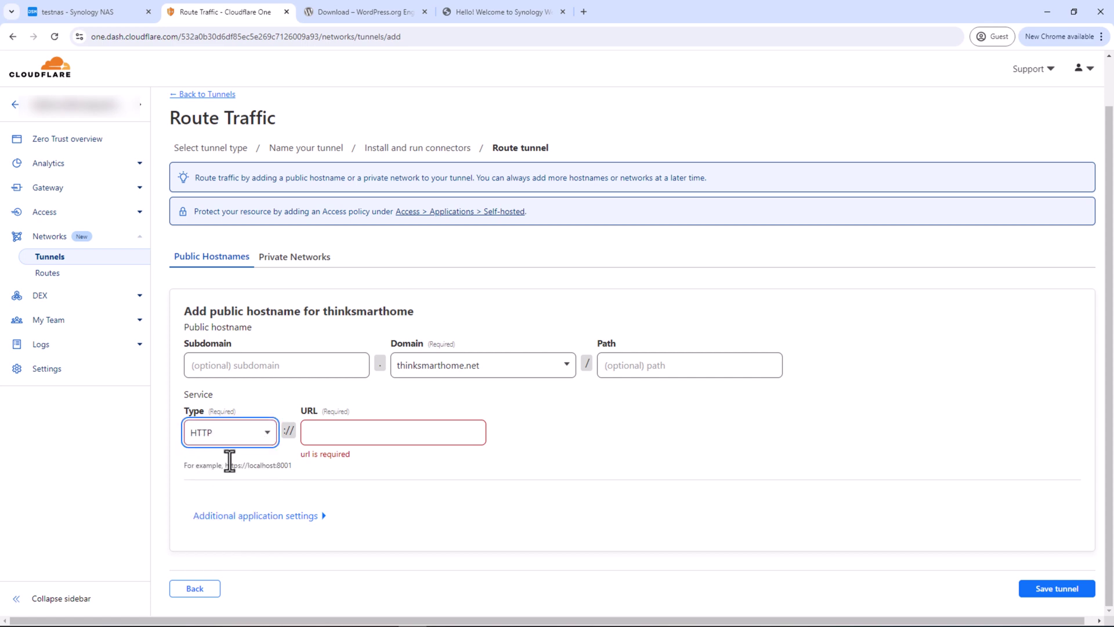
{"action": "left_click", "coordinate": [332, 432]}
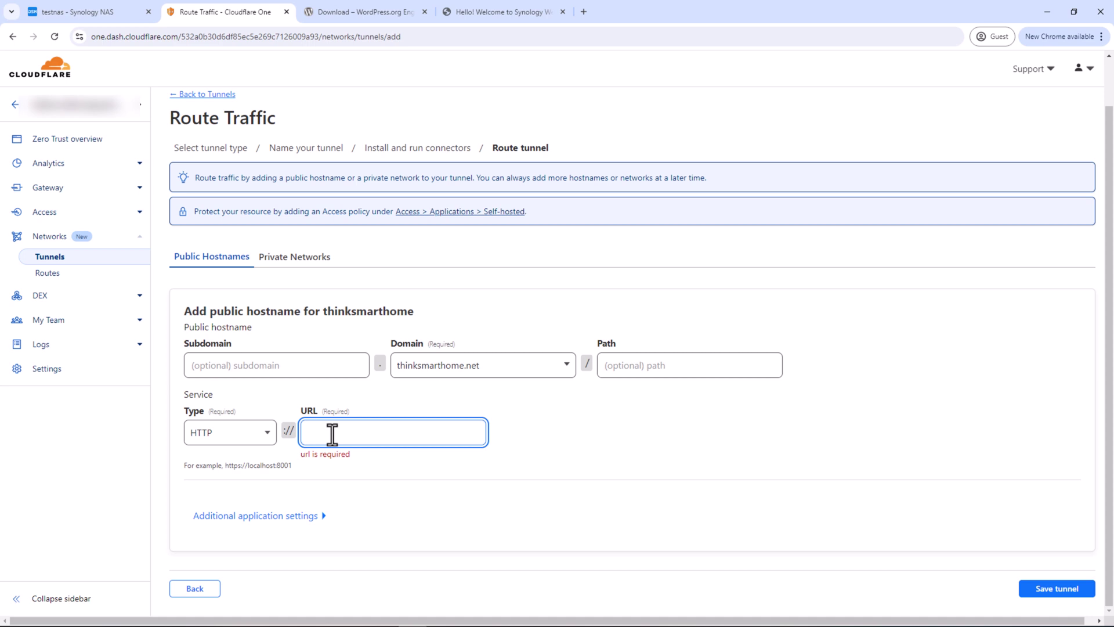
{"action": "type", "text": "192.168.10.8"}
{"action": "left_click", "coordinate": [593, 431]}
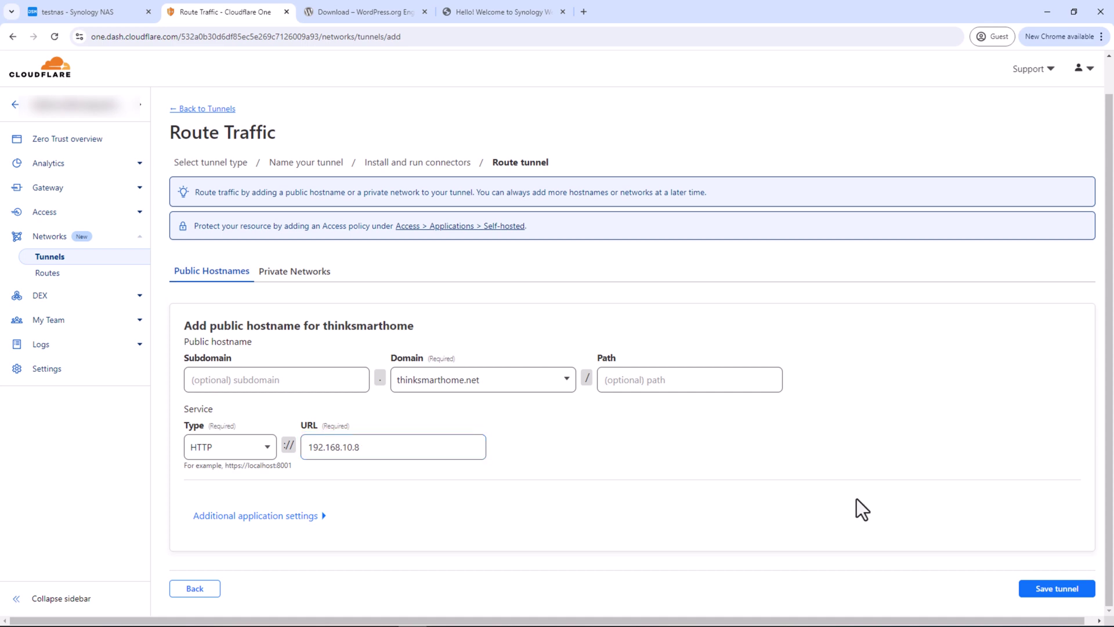
{"action": "left_click", "coordinate": [1033, 589]}
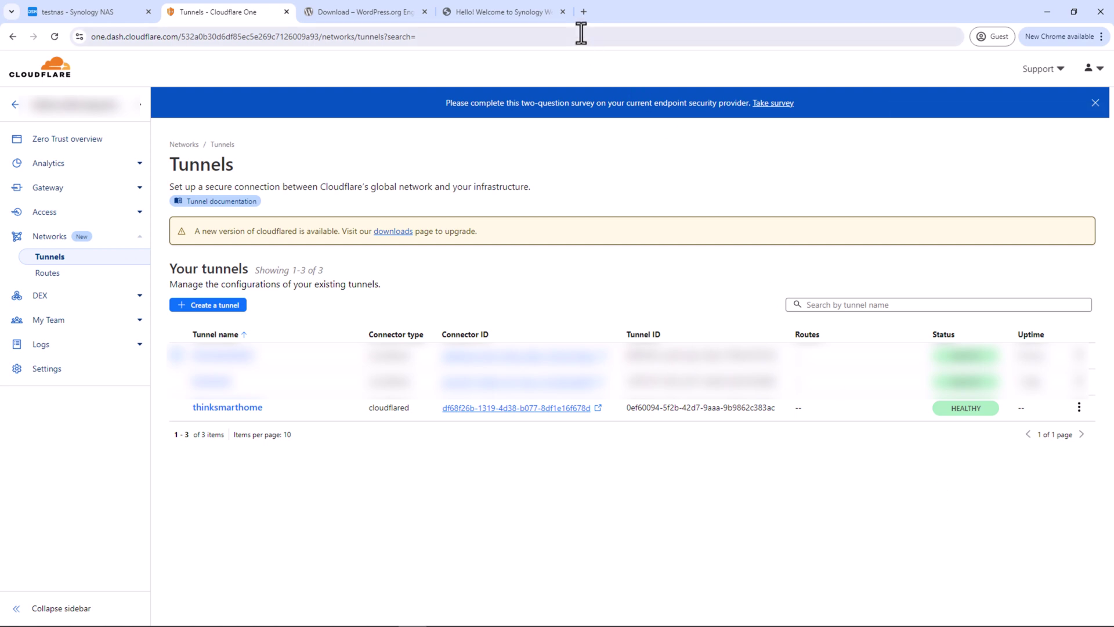
Load thinksmarthome.net in a new Chrome tab
{"action": "left_click", "coordinate": [584, 11]}
{"action": "type", "text": "thin"}
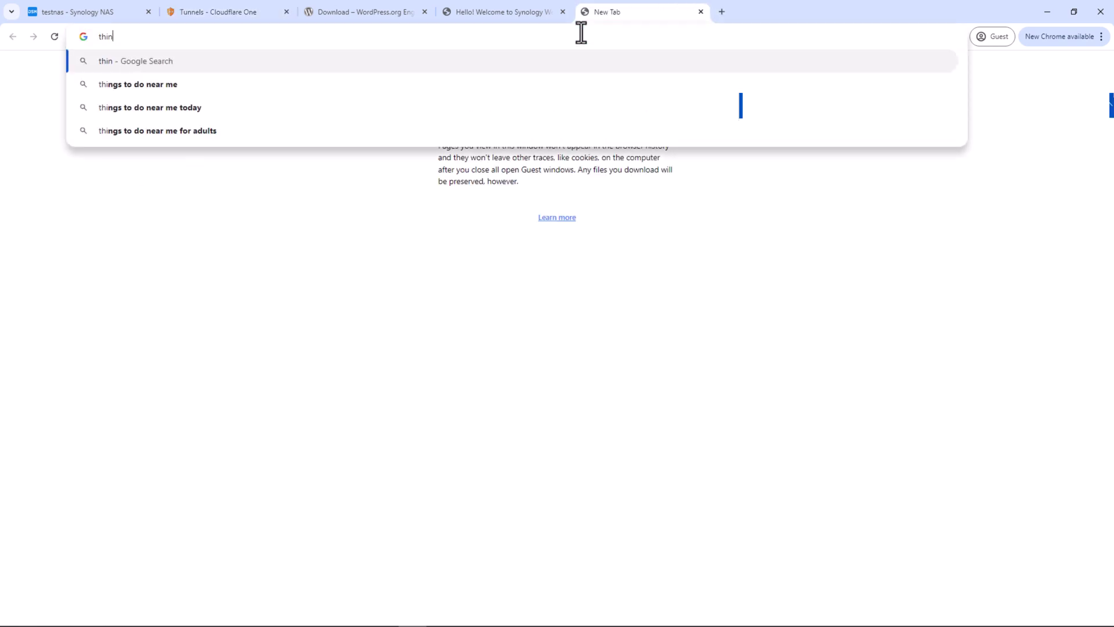
{"action": "type", "text": "ksmarthome.net"}
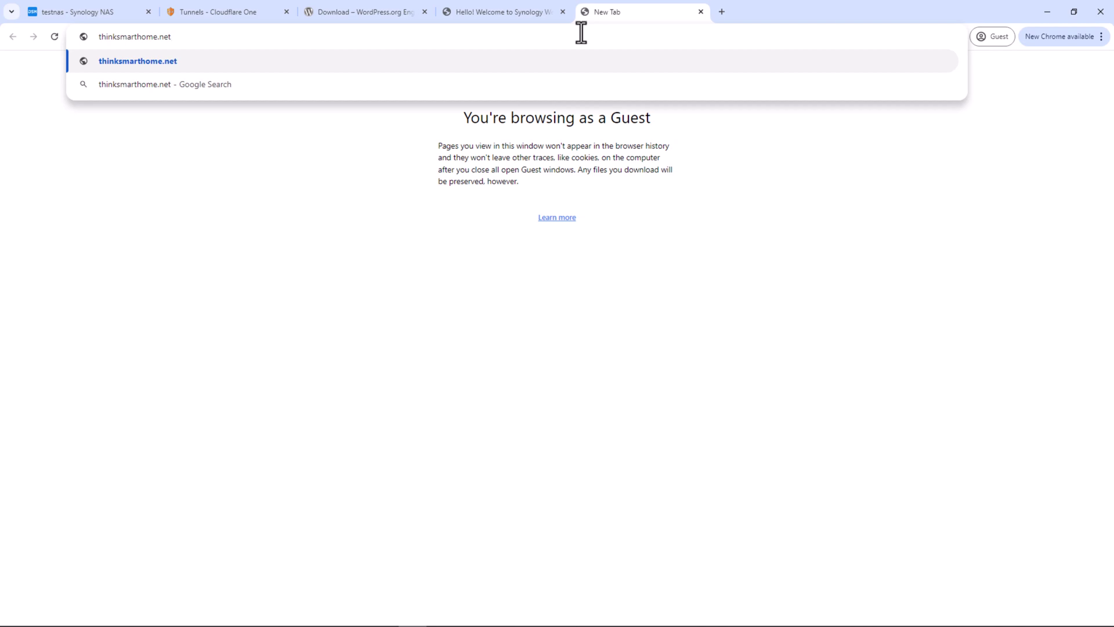
{"action": "key", "text": "Return"}
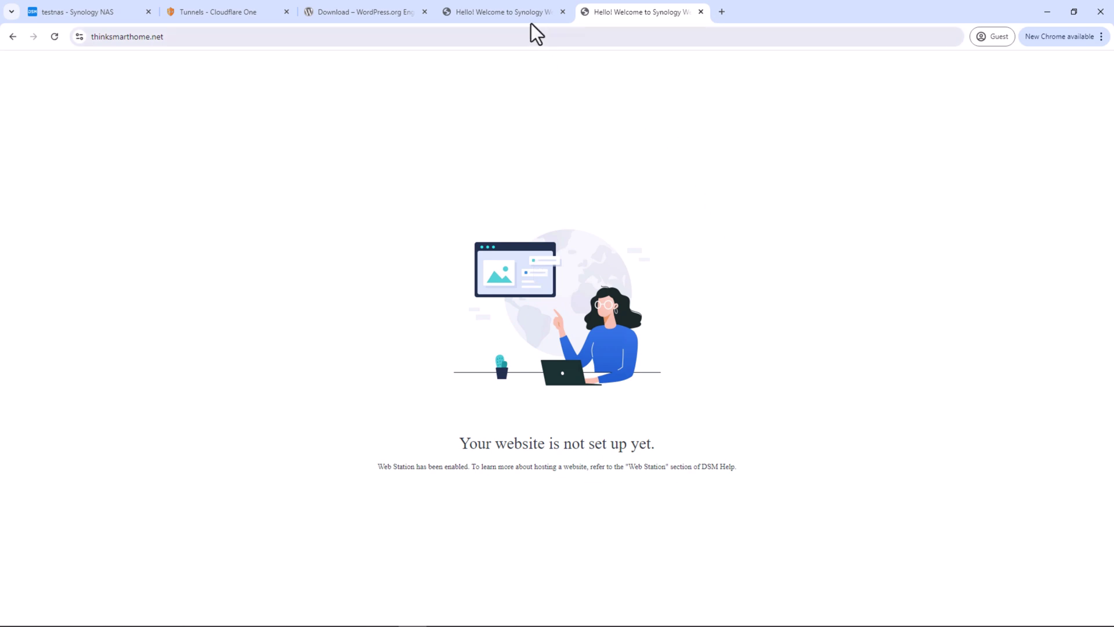
Check thinksmarthome.net's site information popup, then close it
{"action": "left_click", "coordinate": [546, 16]}
{"action": "left_click", "coordinate": [601, 16]}
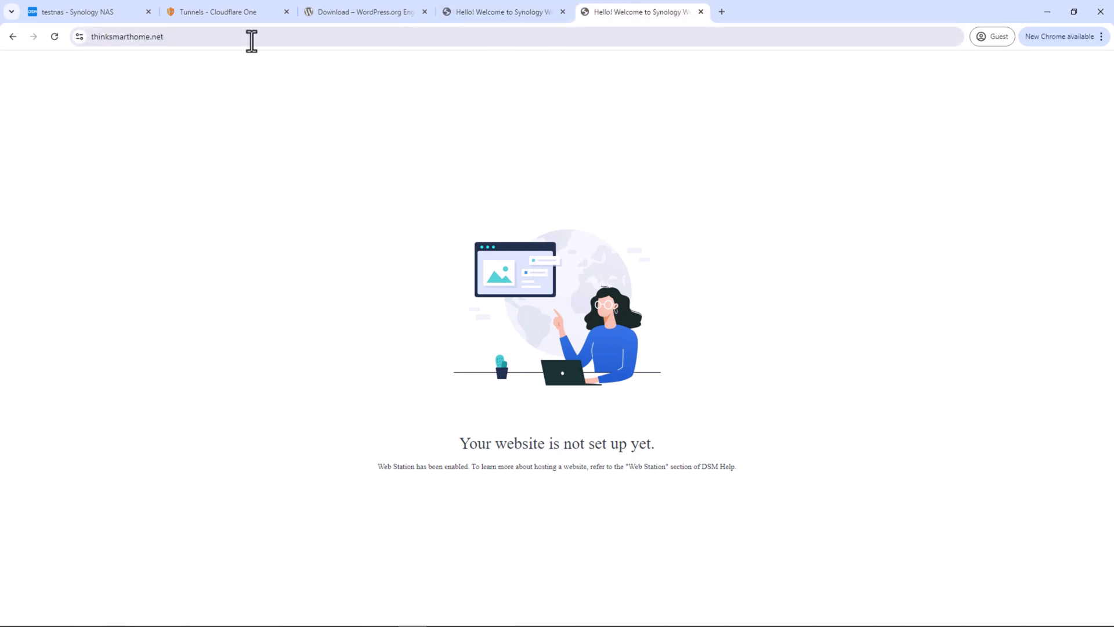
{"action": "left_click", "coordinate": [81, 37]}
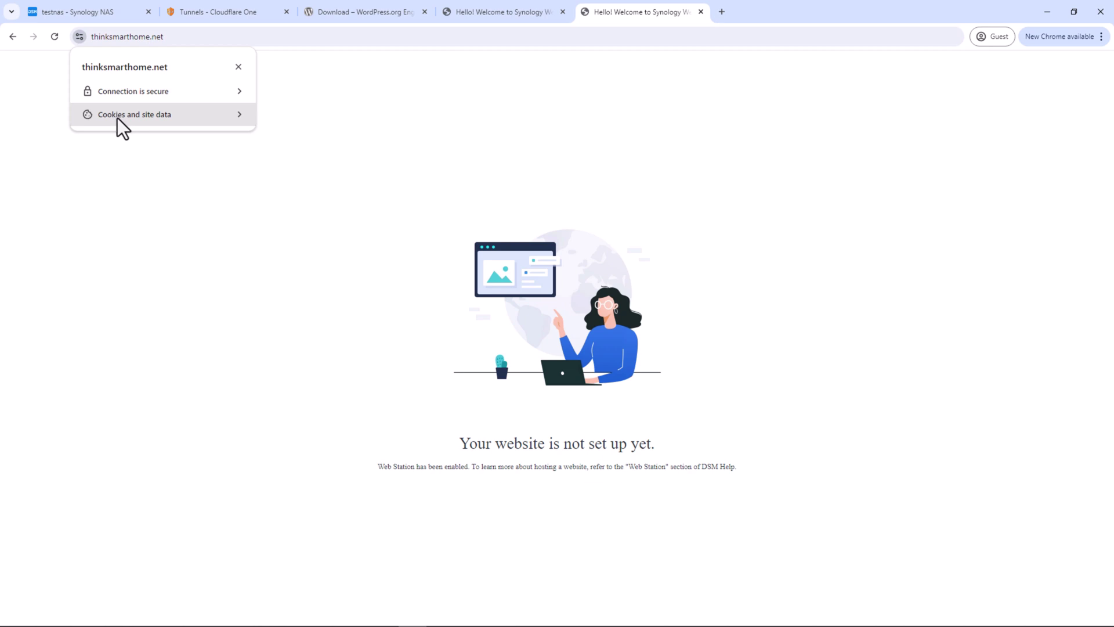
{"action": "left_click", "coordinate": [227, 191]}
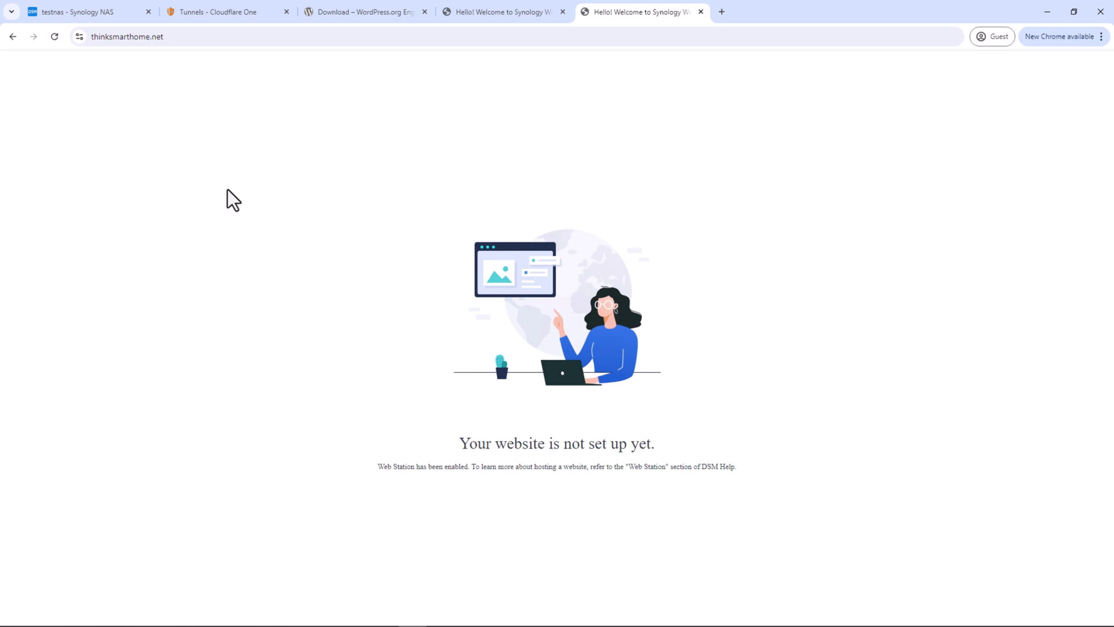
Open Web Station on the NAS and install Apache HTTP Server 2.4 from Package Center
{"action": "left_click", "coordinate": [124, 17]}
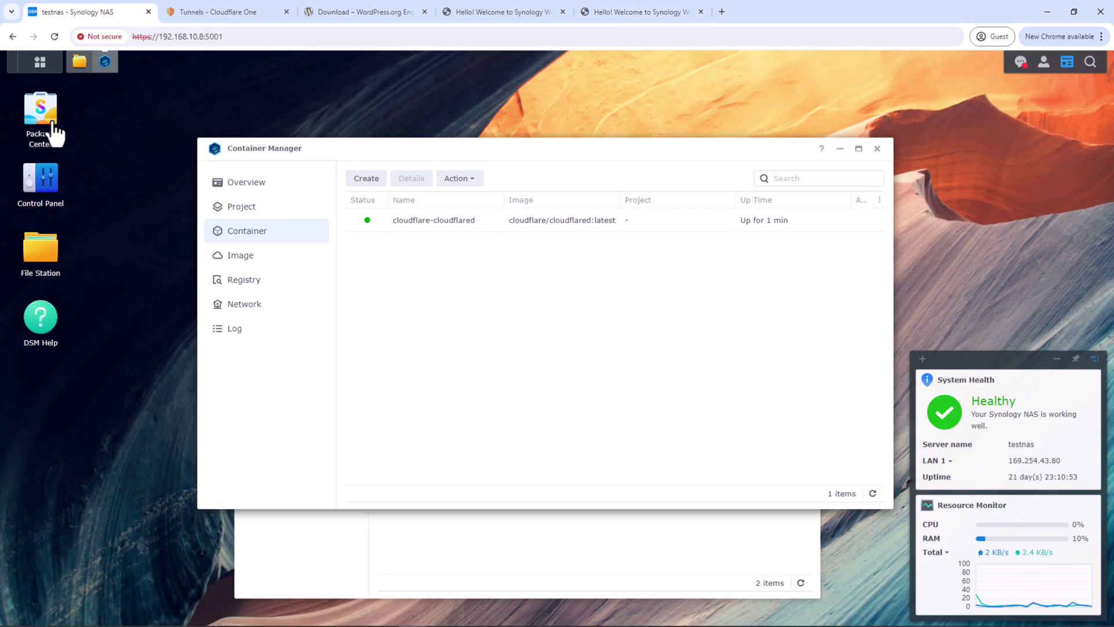
{"action": "left_click", "coordinate": [44, 63]}
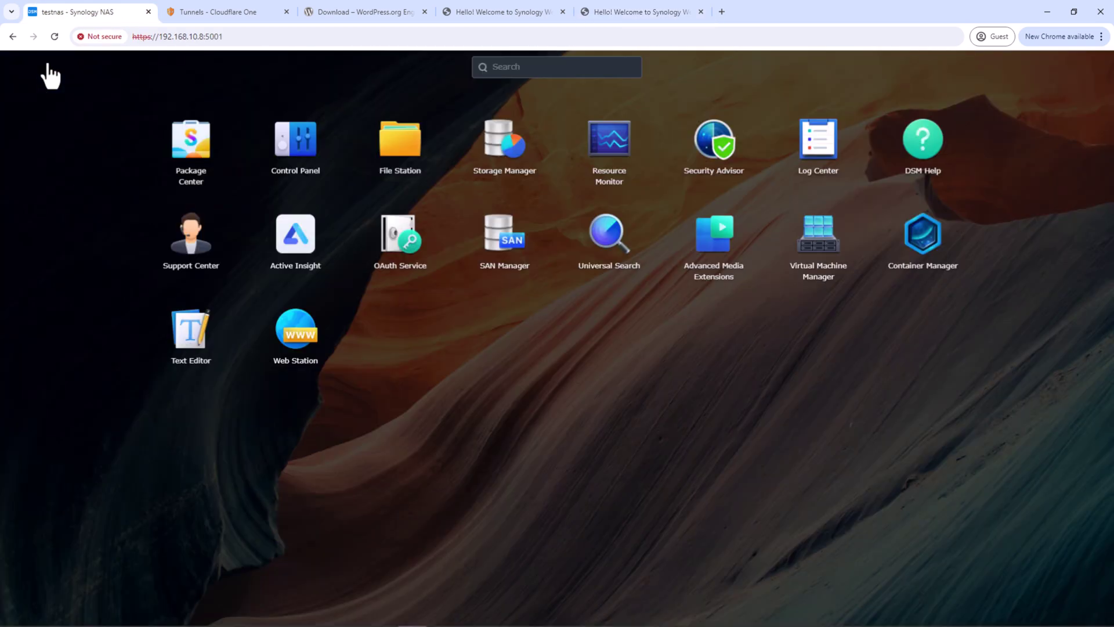
{"action": "left_click", "coordinate": [312, 338]}
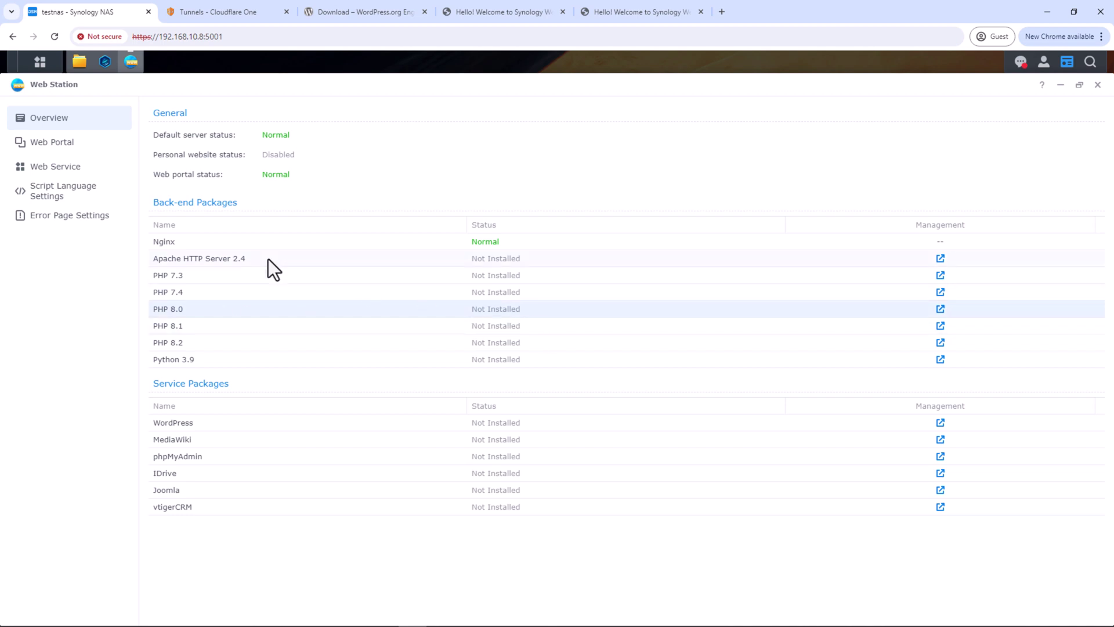
{"action": "left_click", "coordinate": [940, 258]}
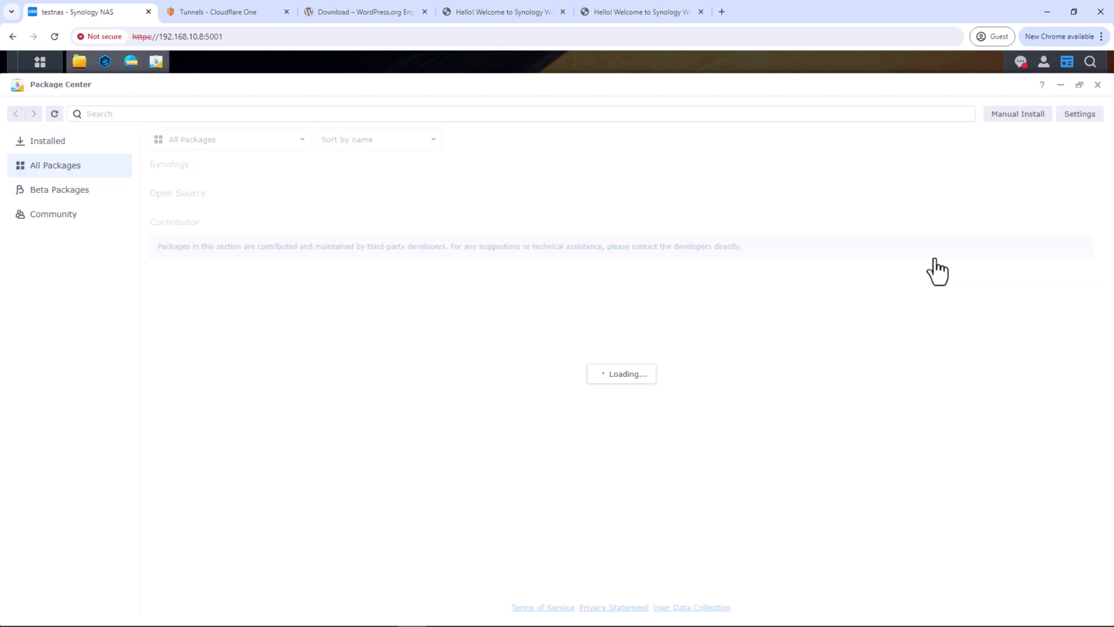
{"action": "left_click", "coordinate": [303, 209]}
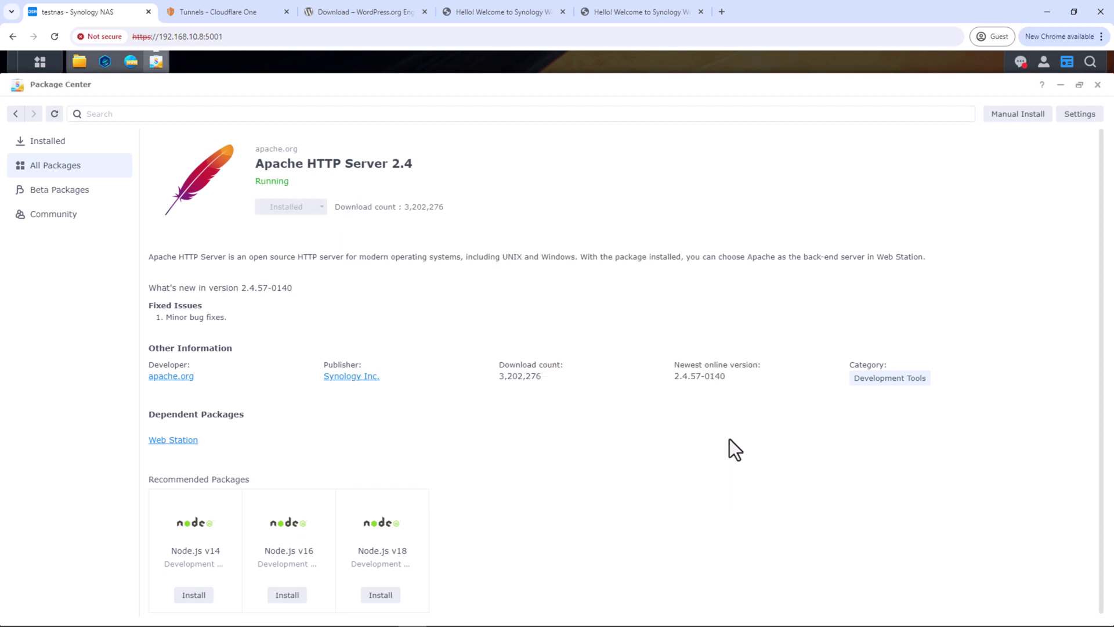
Start installing PHP 8.0 through Web Station's Management link
{"action": "left_click", "coordinate": [131, 61]}
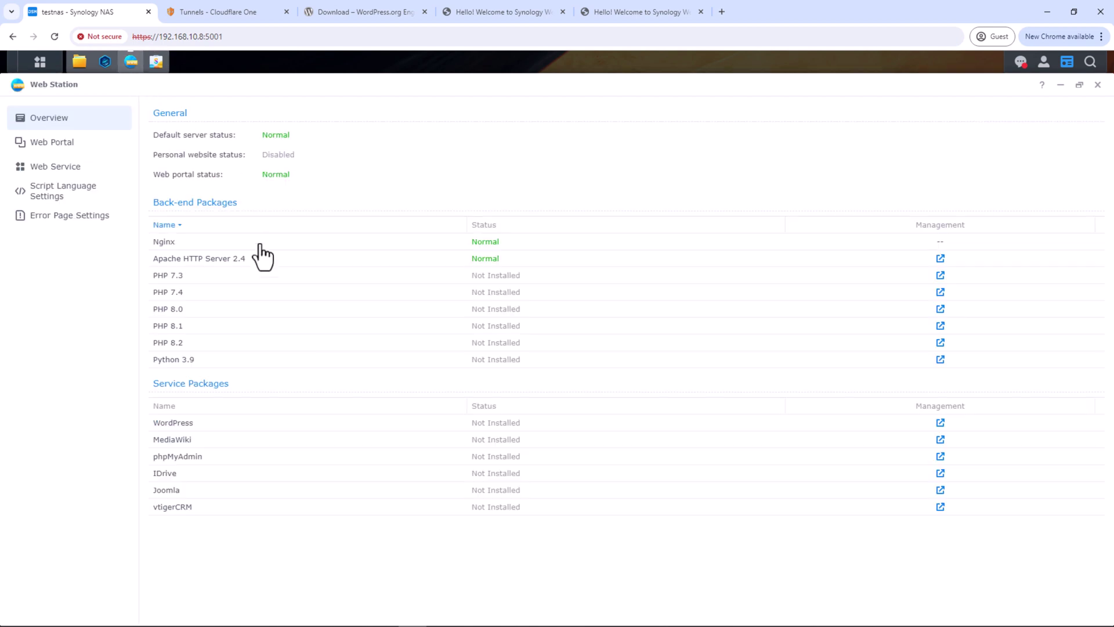
{"action": "left_click", "coordinate": [941, 309]}
{"action": "left_click", "coordinate": [292, 208]}
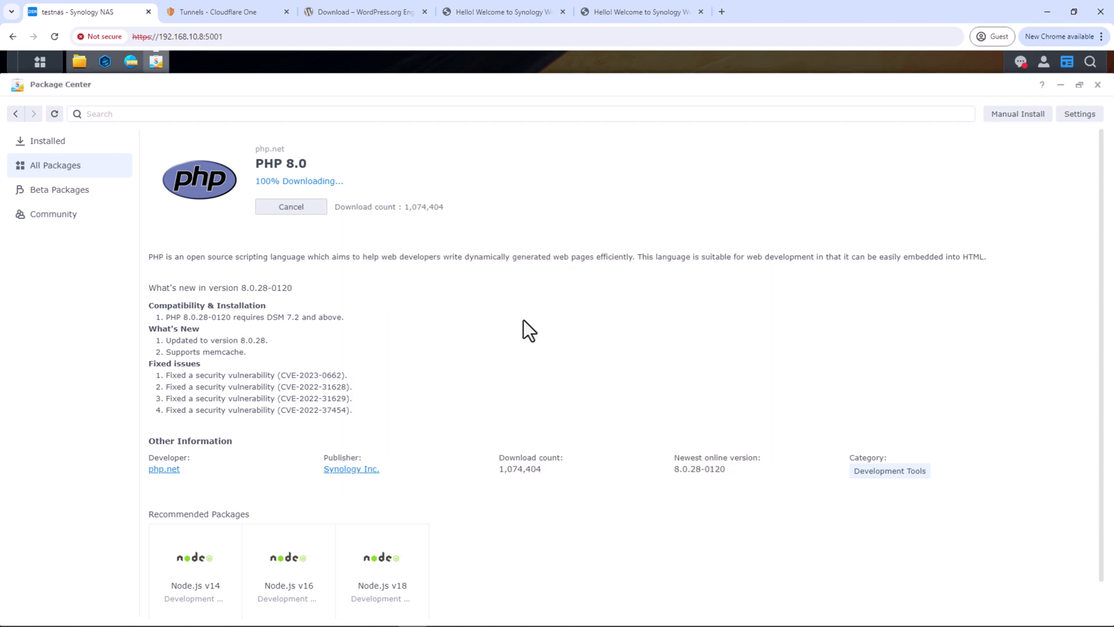
Search Package Center for 'maria db' and start installing MariaDB 10
{"action": "left_click", "coordinate": [277, 114]}
{"action": "type", "text": "maria db"}
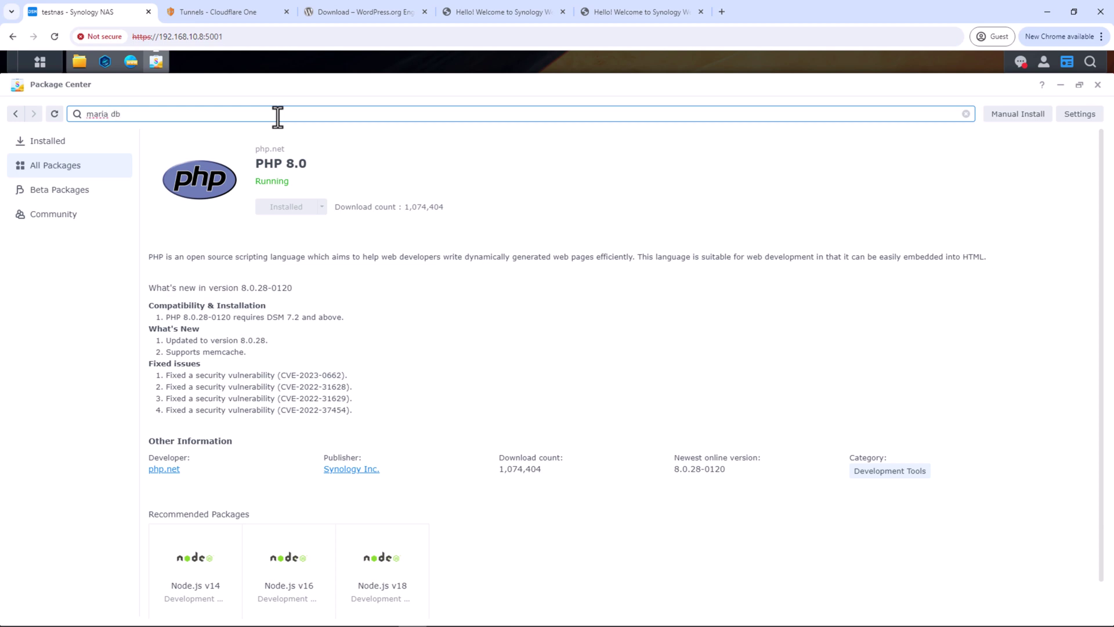
{"action": "key", "text": "Return"}
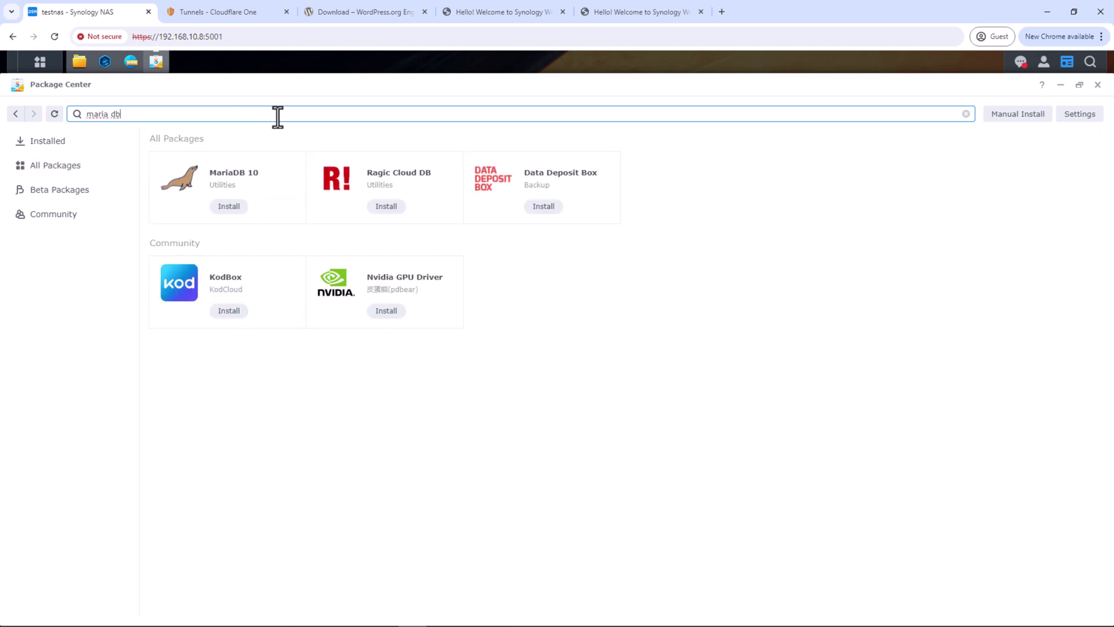
{"action": "left_click", "coordinate": [232, 207]}
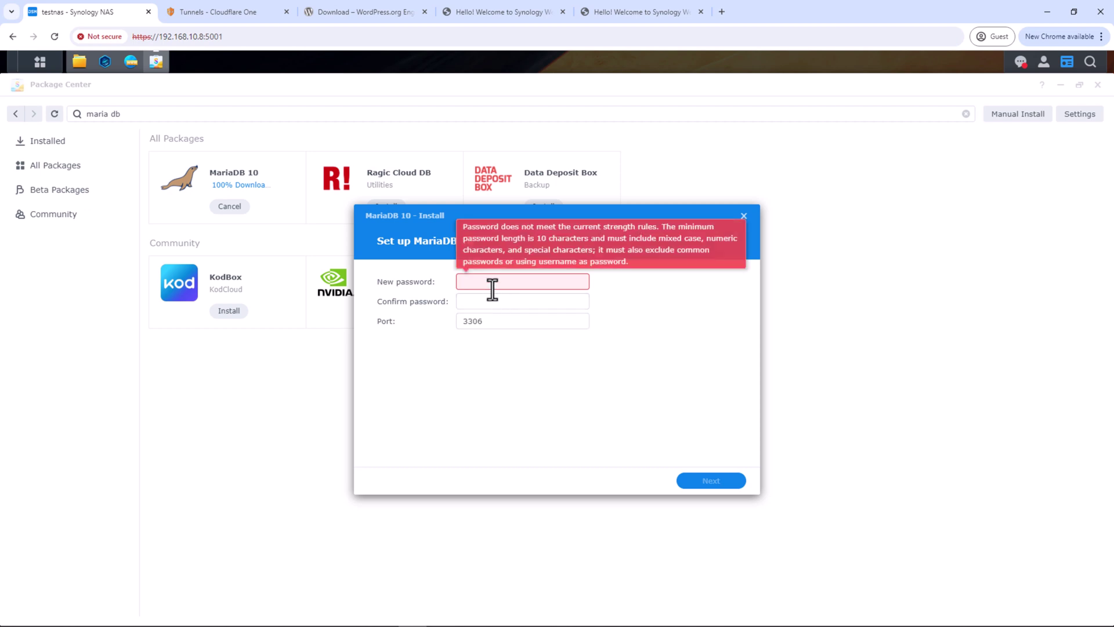
Enter and confirm the MariaDB administrator password, keep port 3306, and finish installing
{"action": "type", "text": "*************"}
{"action": "key", "text": "Tab"}
{"action": "type", "text": "**********"}
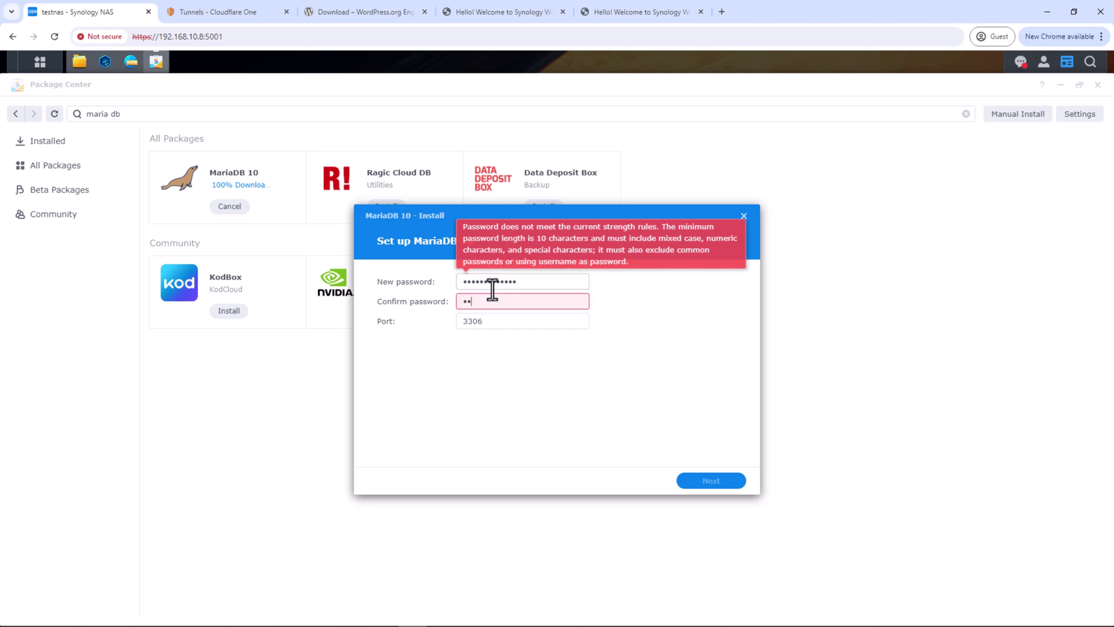
{"action": "type", "text": "**"}
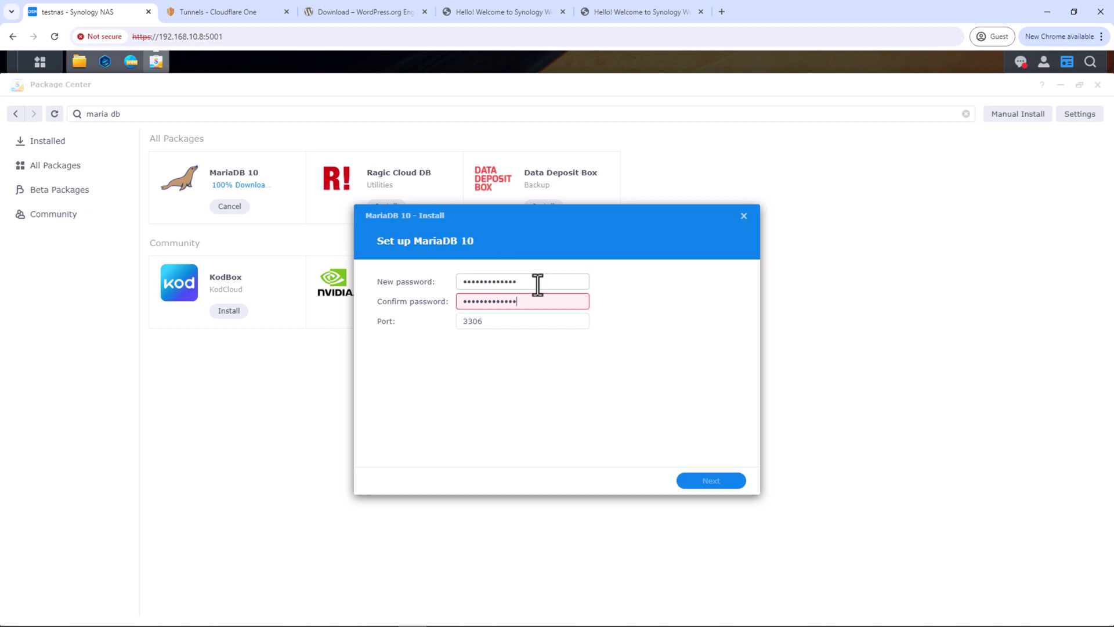
{"action": "left_click", "coordinate": [699, 443]}
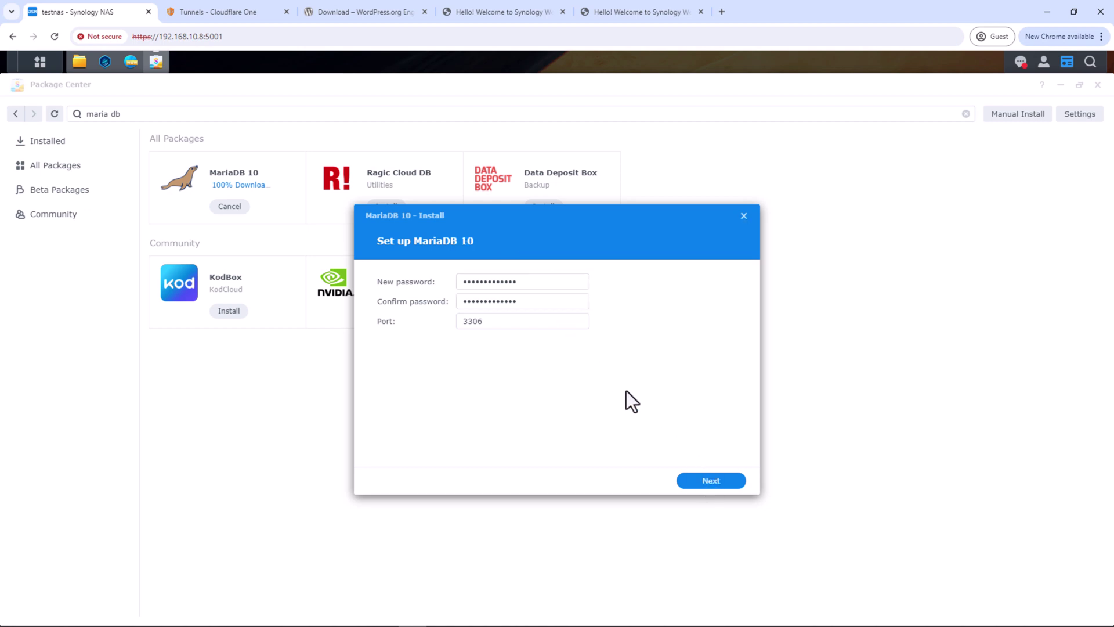
{"action": "left_click", "coordinate": [709, 482]}
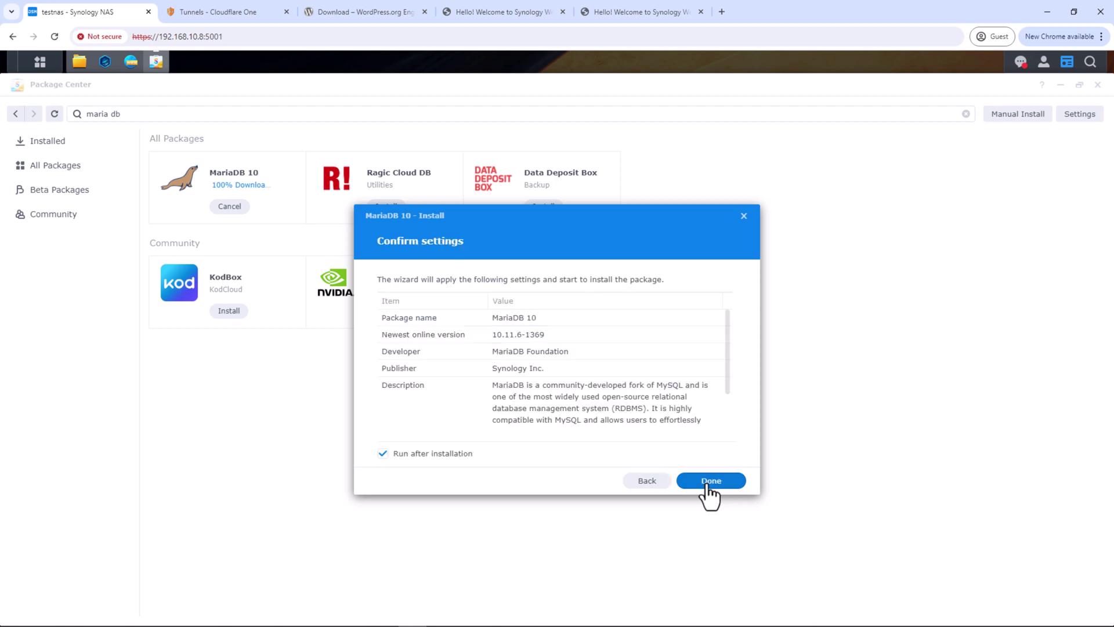
{"action": "left_click", "coordinate": [707, 483]}
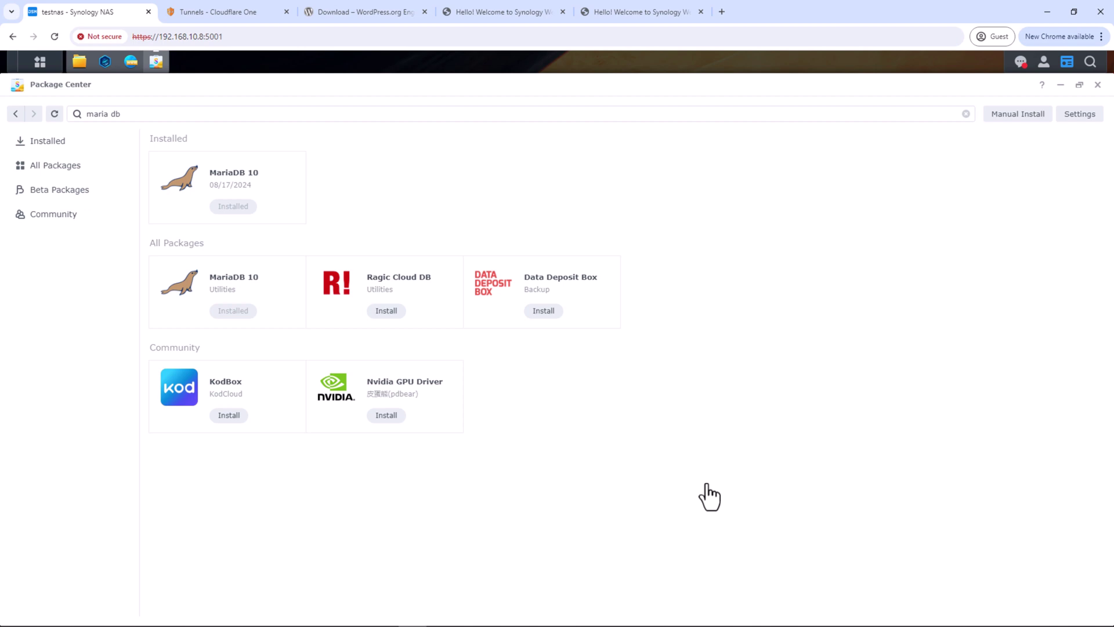
Install phpMyAdmin via Web Station's Management link, then launch it from Main Menu
{"action": "left_click", "coordinate": [132, 64]}
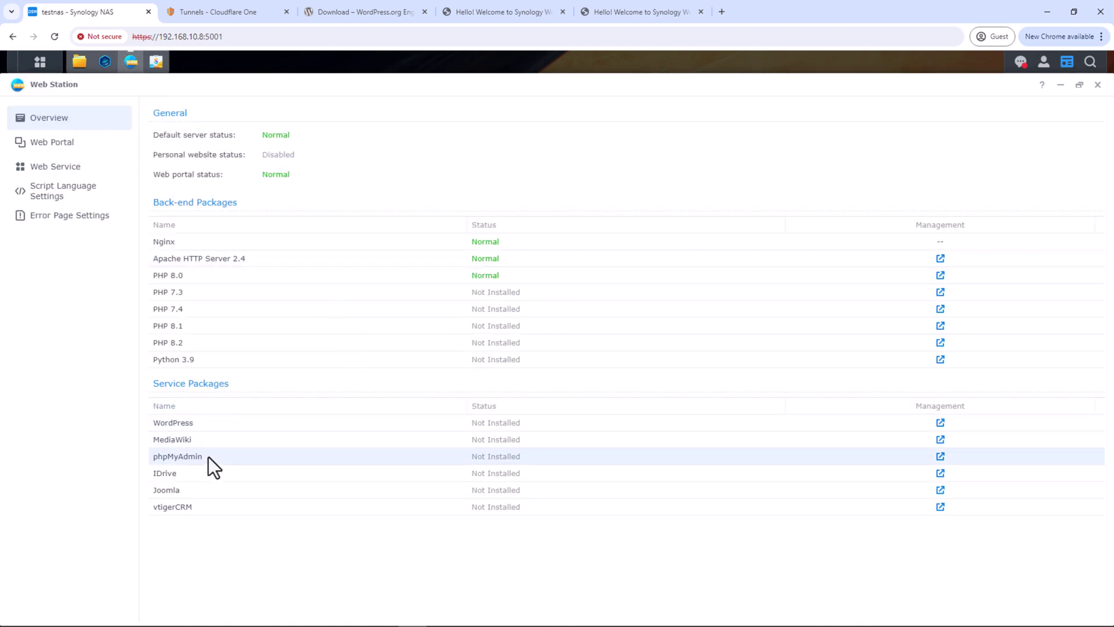
{"action": "left_click", "coordinate": [941, 457]}
{"action": "left_click", "coordinate": [206, 308]}
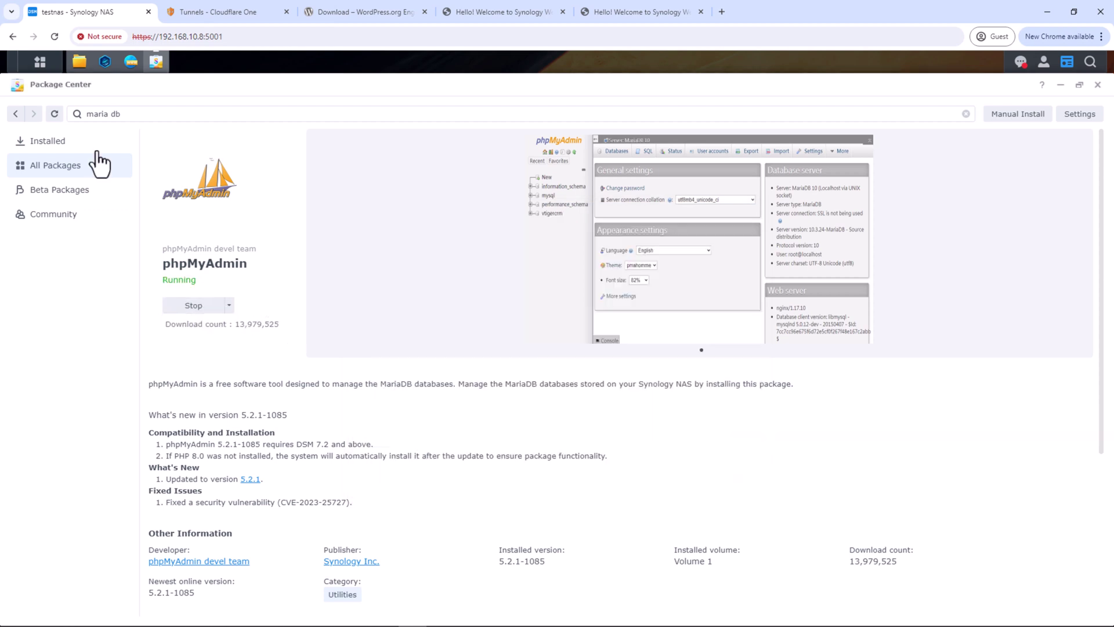
{"action": "left_click", "coordinate": [50, 66]}
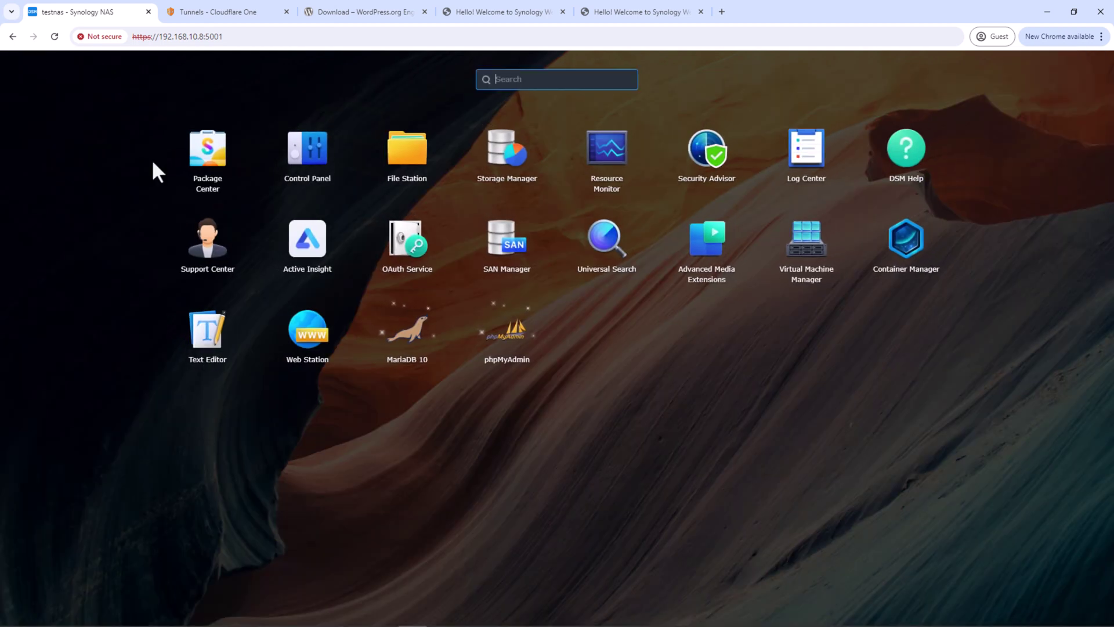
{"action": "left_click", "coordinate": [520, 348]}
Log in to phpMyAdmin as root with the admin password, then bring Web Station back up
{"action": "left_click", "coordinate": [539, 244]}
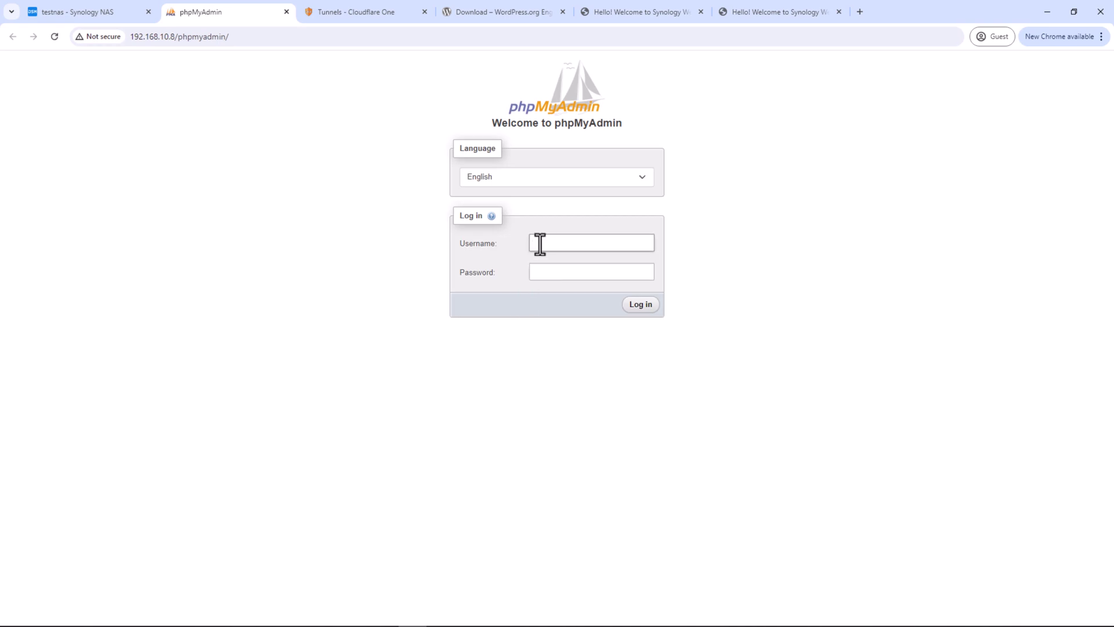
{"action": "type", "text": "root"}
{"action": "key", "text": "Tab"}
{"action": "type", "text": "••••••••••••"}
{"action": "key", "text": "Return"}
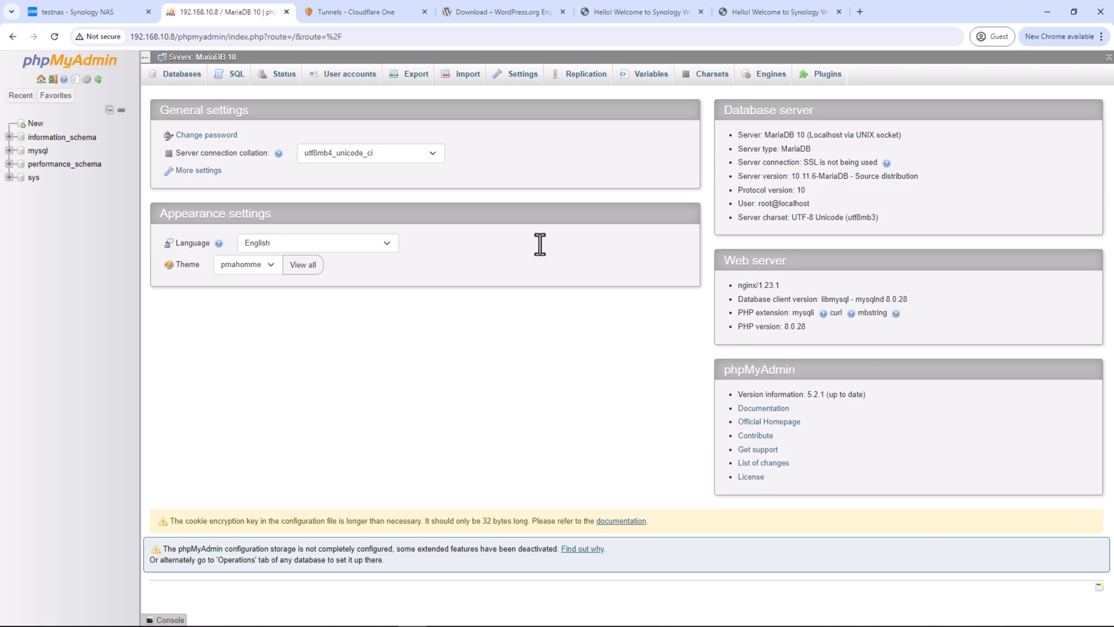
{"action": "left_click", "coordinate": [131, 15]}
{"action": "left_click", "coordinate": [131, 62]}
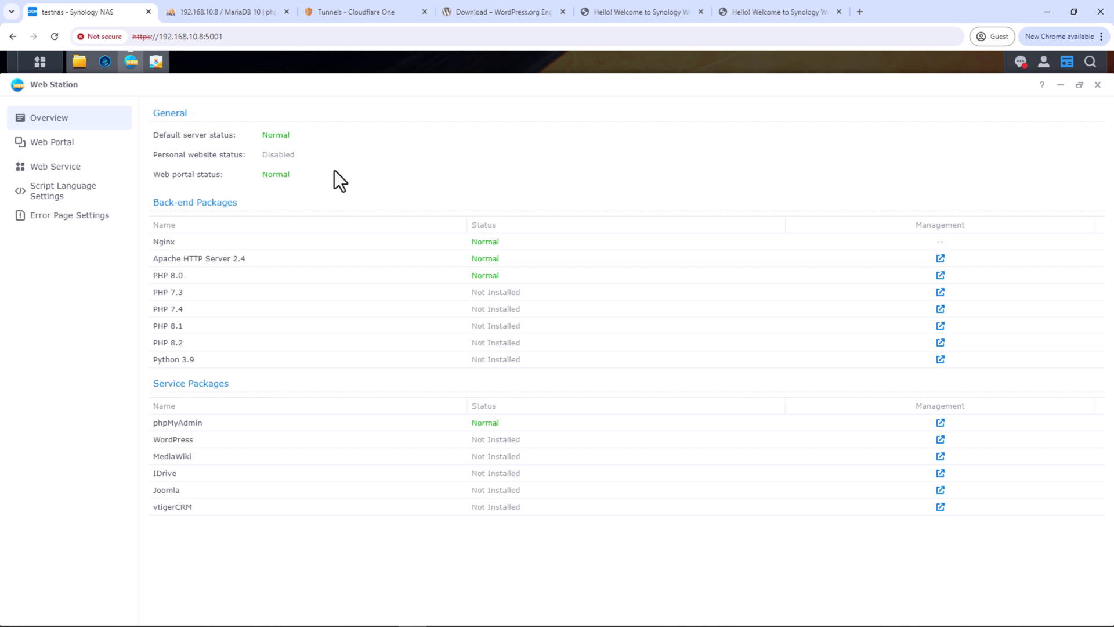
Open the User-defined PHP 8.0 profile for editing and browse its extensions list
{"action": "left_click", "coordinate": [50, 195]}
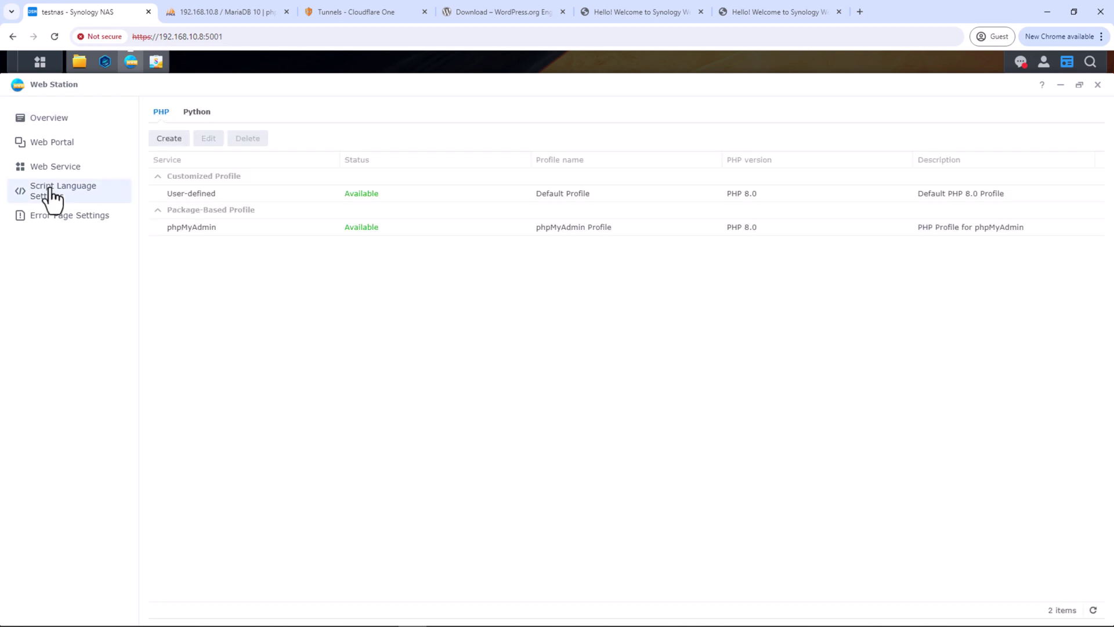
{"action": "left_click", "coordinate": [287, 200]}
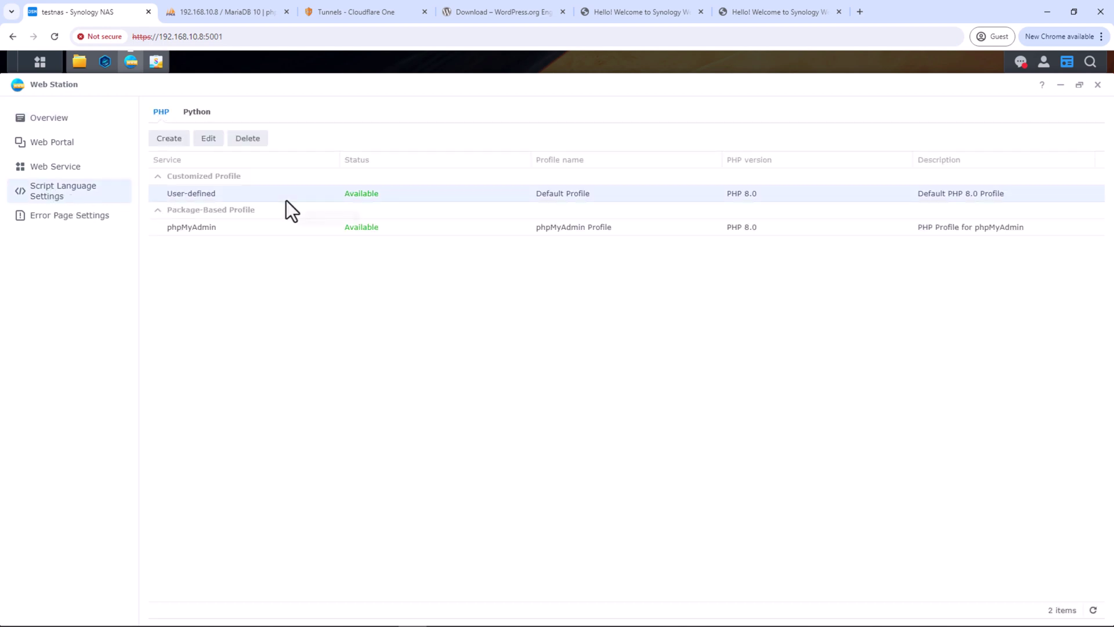
{"action": "left_click", "coordinate": [208, 140]}
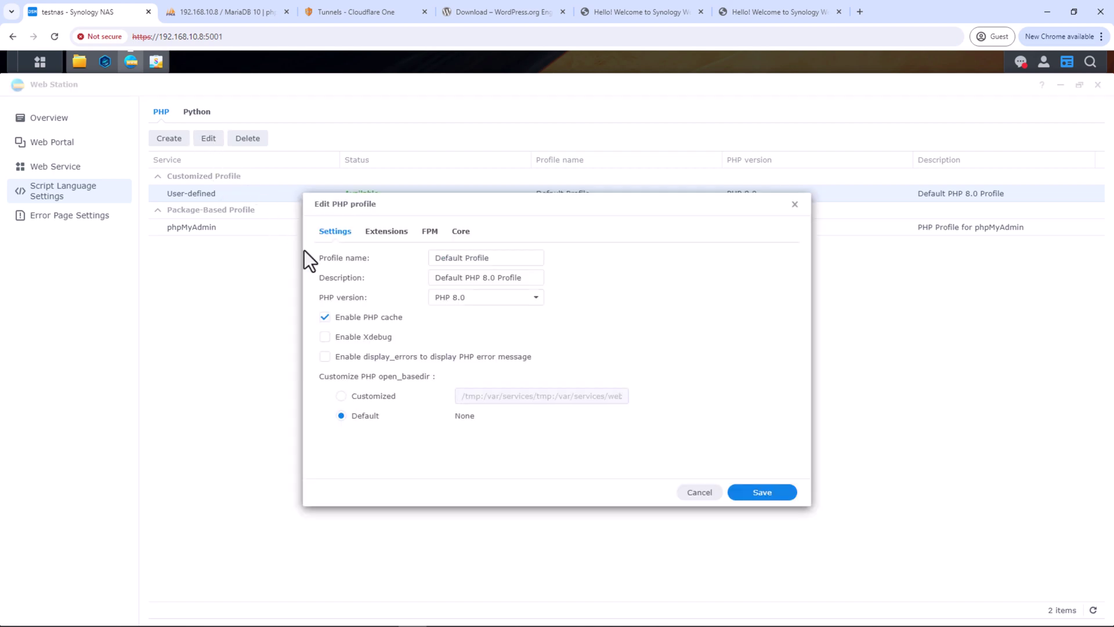
{"action": "left_click", "coordinate": [388, 234]}
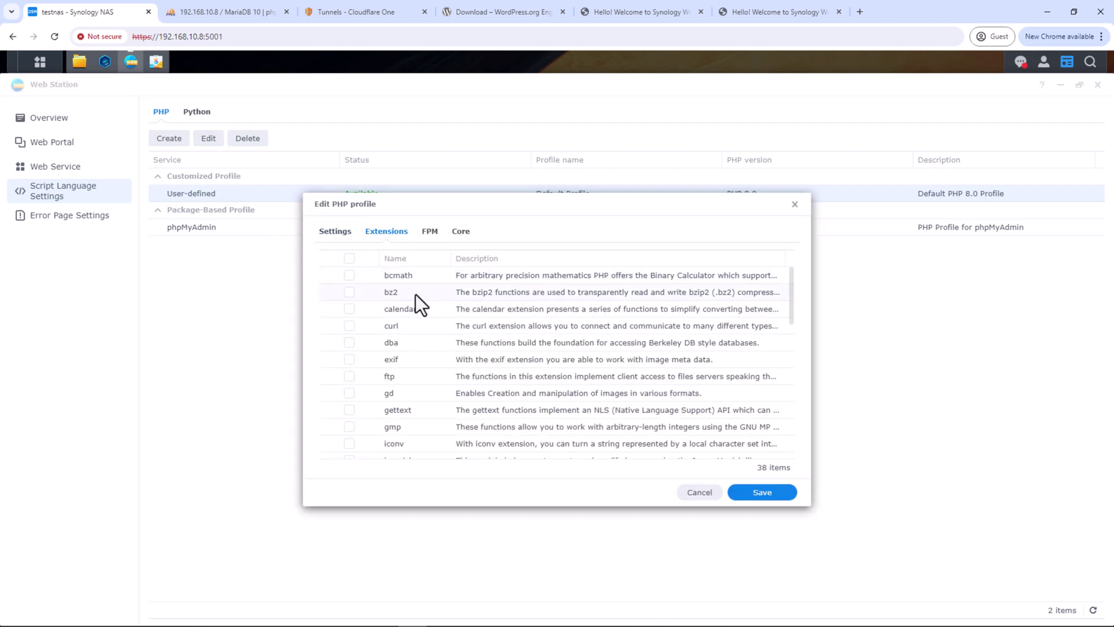
{"action": "scroll", "coordinate": [441, 330], "scroll_direction": "down", "scroll_amount": 2}
{"action": "scroll", "coordinate": [441, 329], "scroll_direction": "down", "scroll_amount": 10}
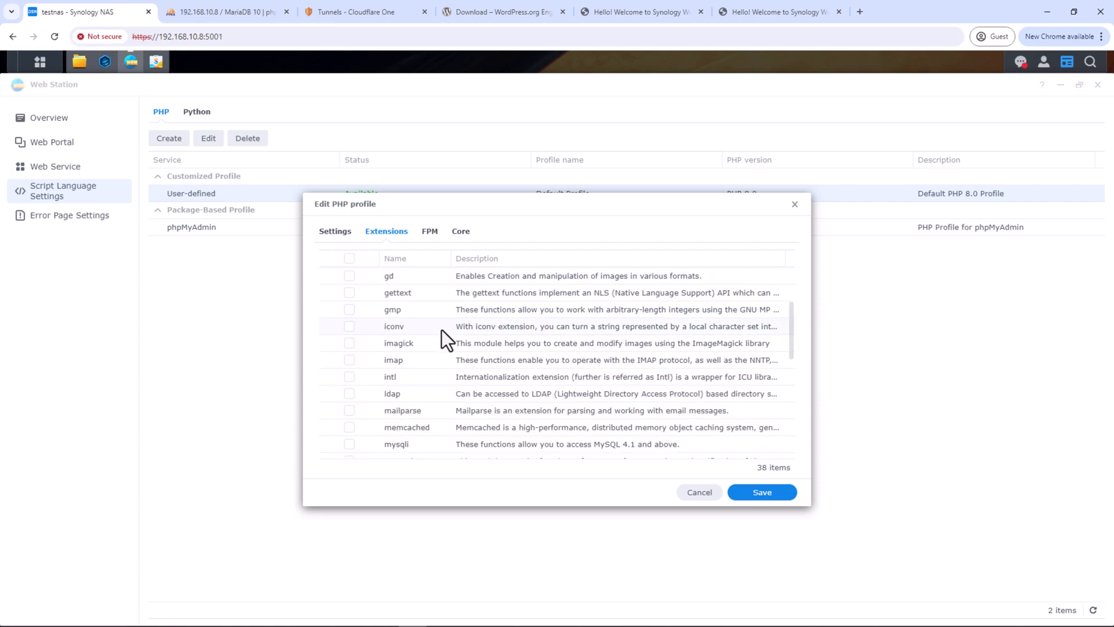
{"action": "scroll", "coordinate": [441, 330], "scroll_direction": "down", "scroll_amount": 3}
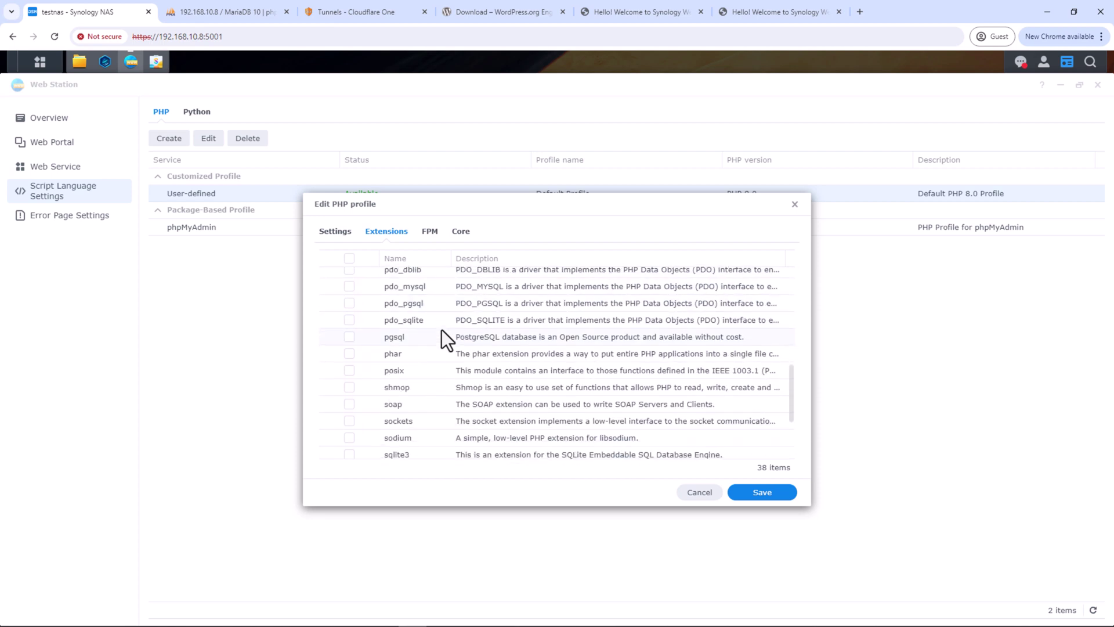
{"action": "scroll", "coordinate": [441, 329], "scroll_direction": "up", "scroll_amount": 2}
{"action": "scroll", "coordinate": [441, 330], "scroll_direction": "up", "scroll_amount": 7}
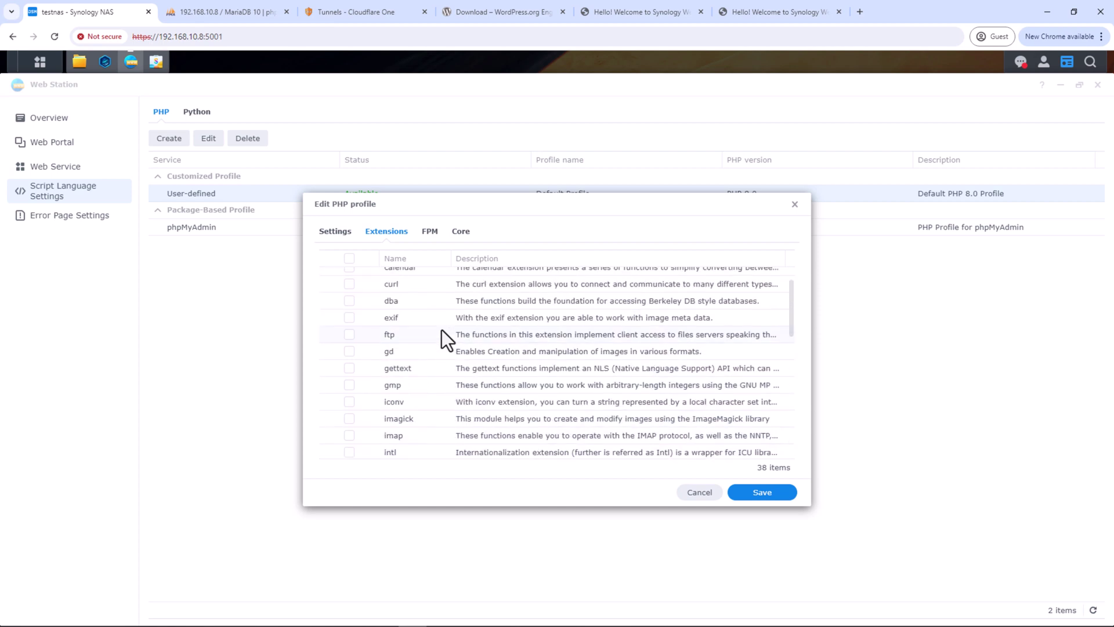
{"action": "scroll", "coordinate": [441, 330], "scroll_direction": "up", "scroll_amount": 1}
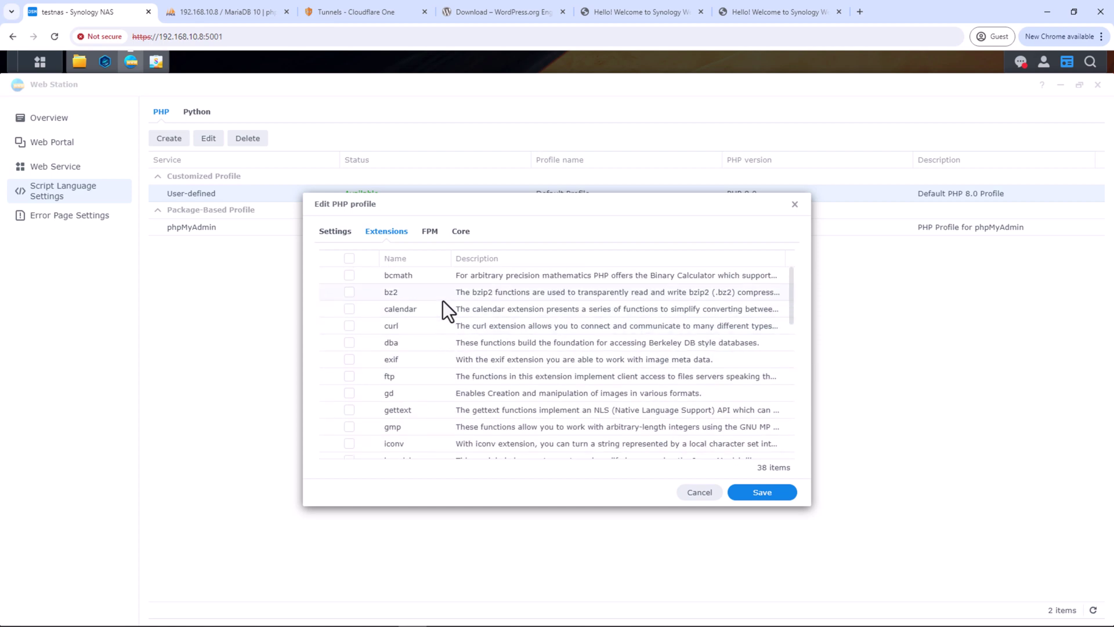
Review the profile's Core PHP settings and close it without saving
{"action": "left_click", "coordinate": [461, 231]}
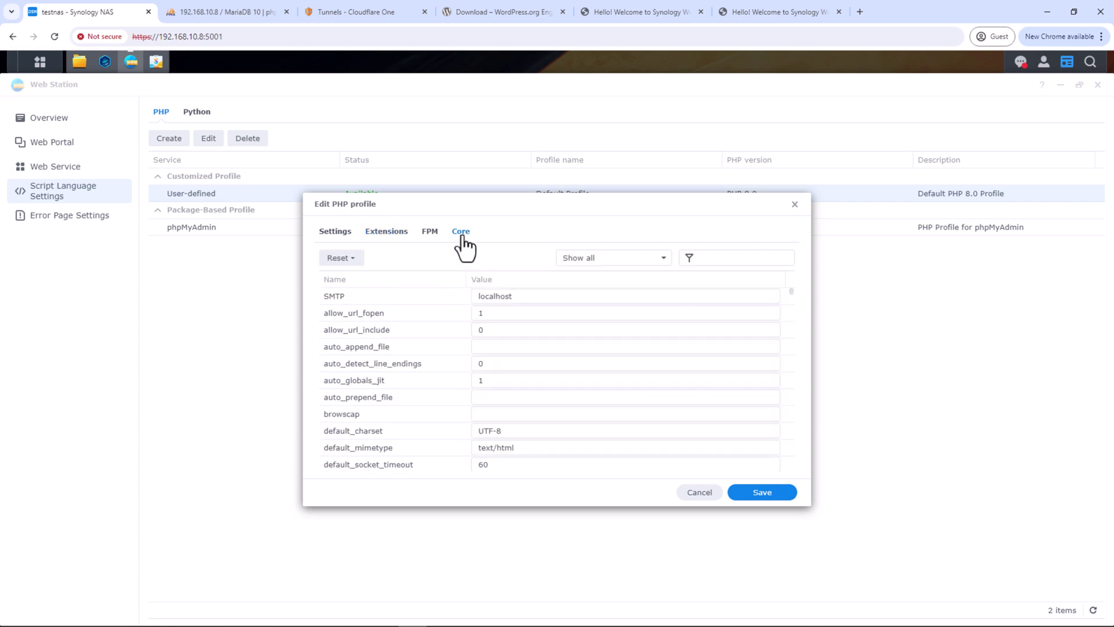
{"action": "scroll", "coordinate": [555, 374], "scroll_direction": "down", "scroll_amount": 3}
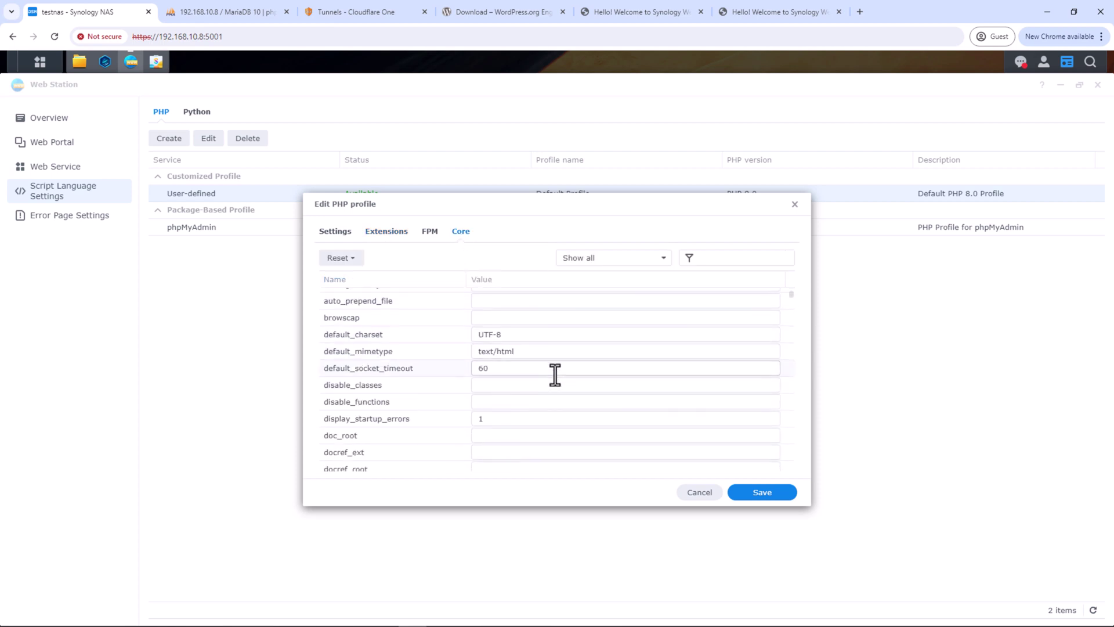
{"action": "scroll", "coordinate": [555, 374], "scroll_direction": "down", "scroll_amount": 1}
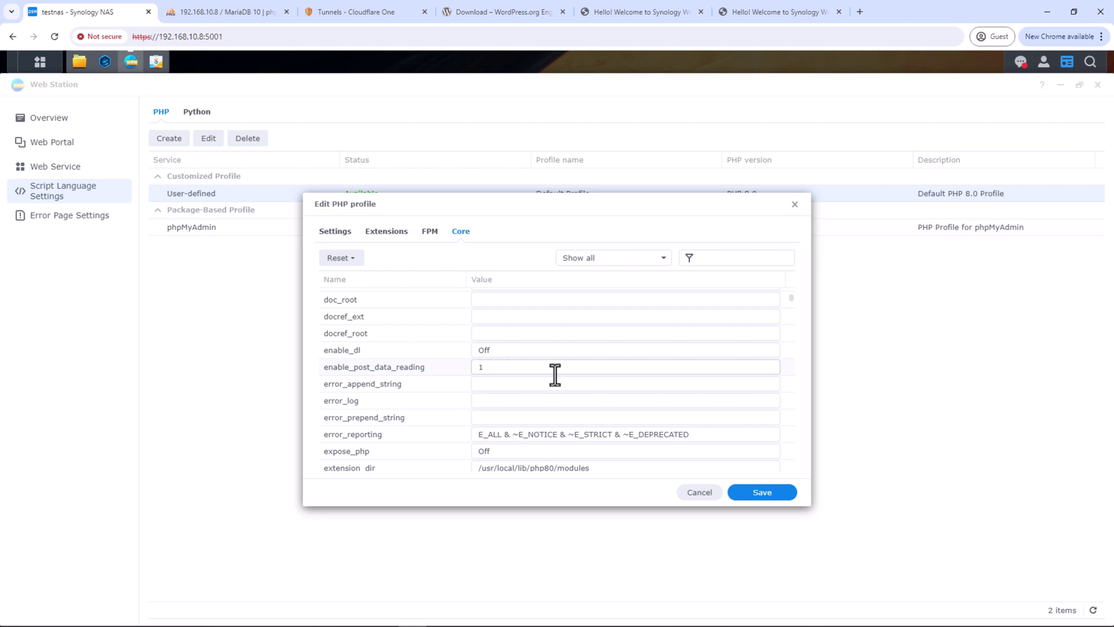
{"action": "scroll", "coordinate": [555, 374], "scroll_direction": "down", "scroll_amount": 1}
{"action": "scroll", "coordinate": [556, 375], "scroll_direction": "down", "scroll_amount": 1}
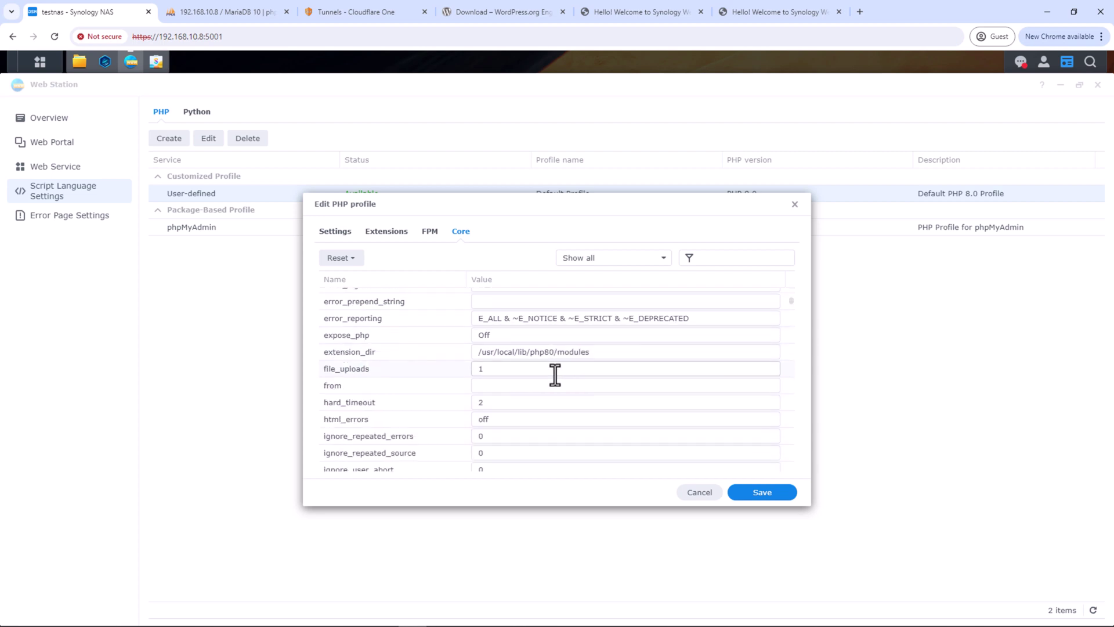
{"action": "left_click", "coordinate": [794, 205]}
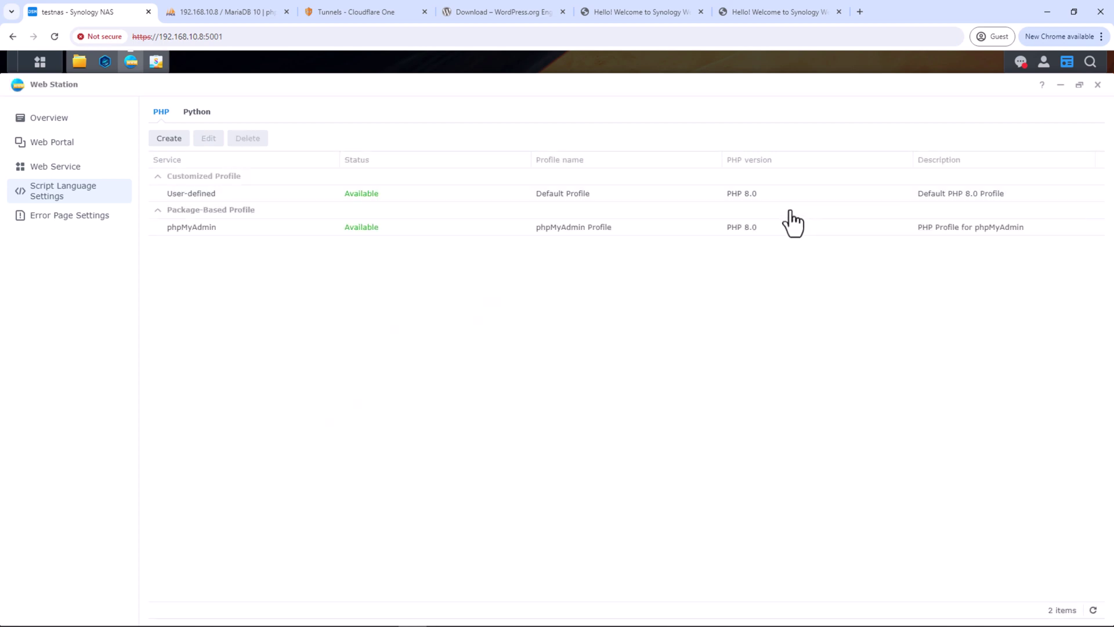
Check web portals and services, start a native script language website, then cancel to Web Portal
{"action": "left_click", "coordinate": [87, 152]}
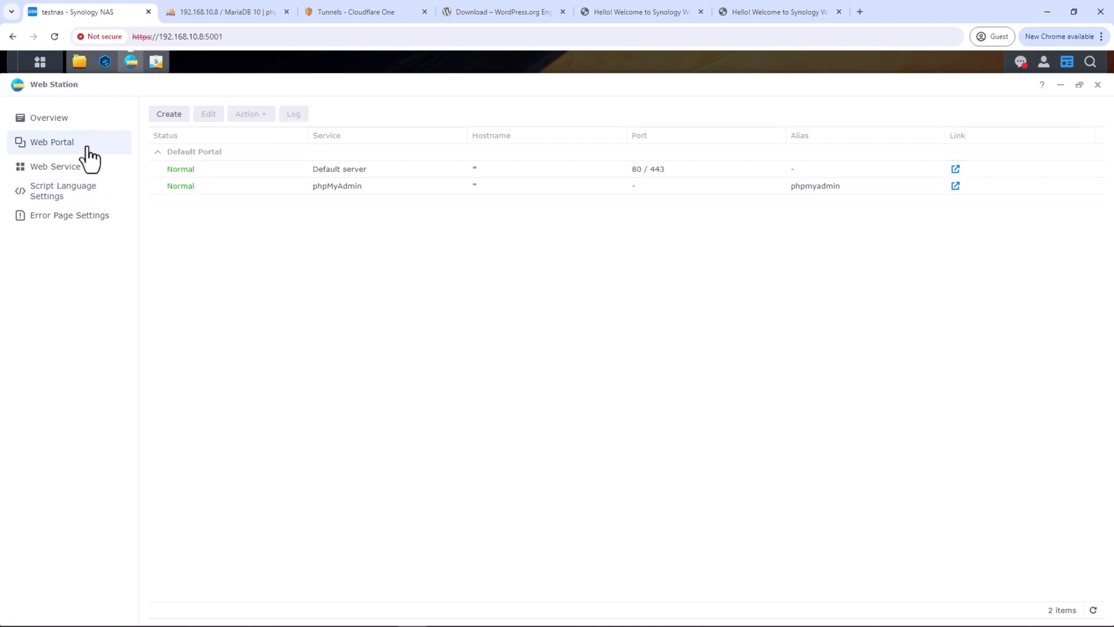
{"action": "left_click", "coordinate": [87, 171]}
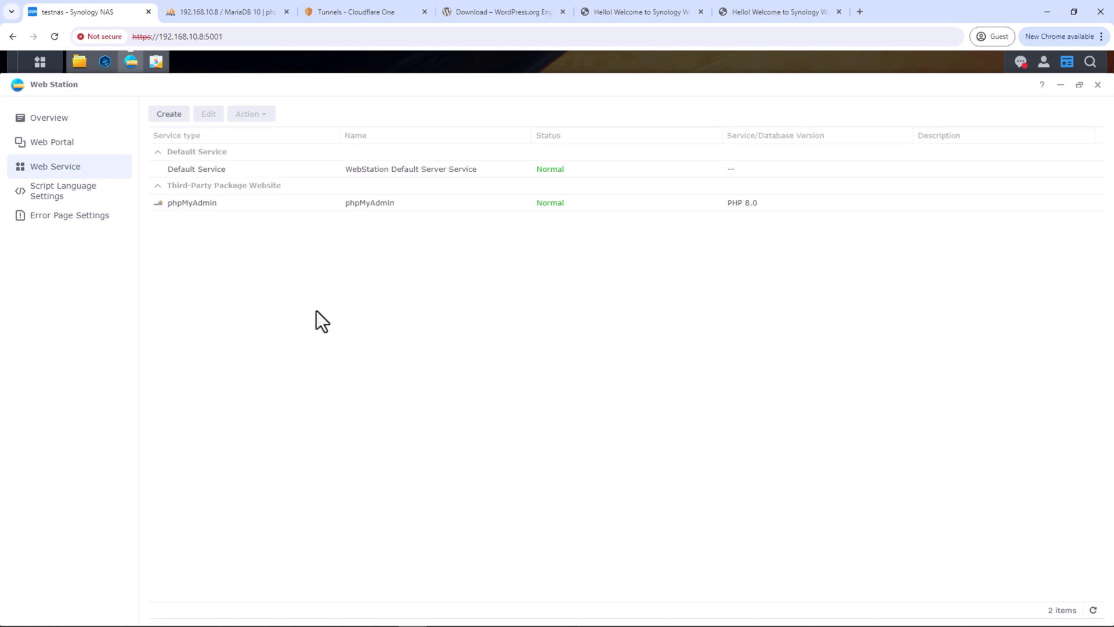
{"action": "left_click", "coordinate": [168, 114]}
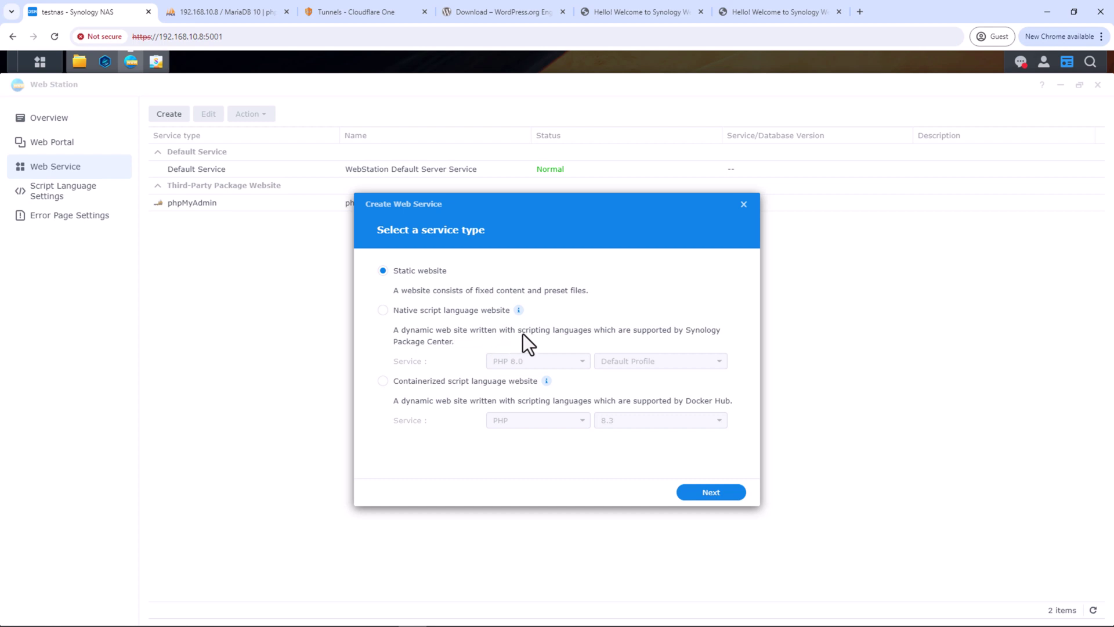
{"action": "left_click", "coordinate": [484, 312]}
{"action": "left_click", "coordinate": [743, 205]}
{"action": "left_click", "coordinate": [67, 144]}
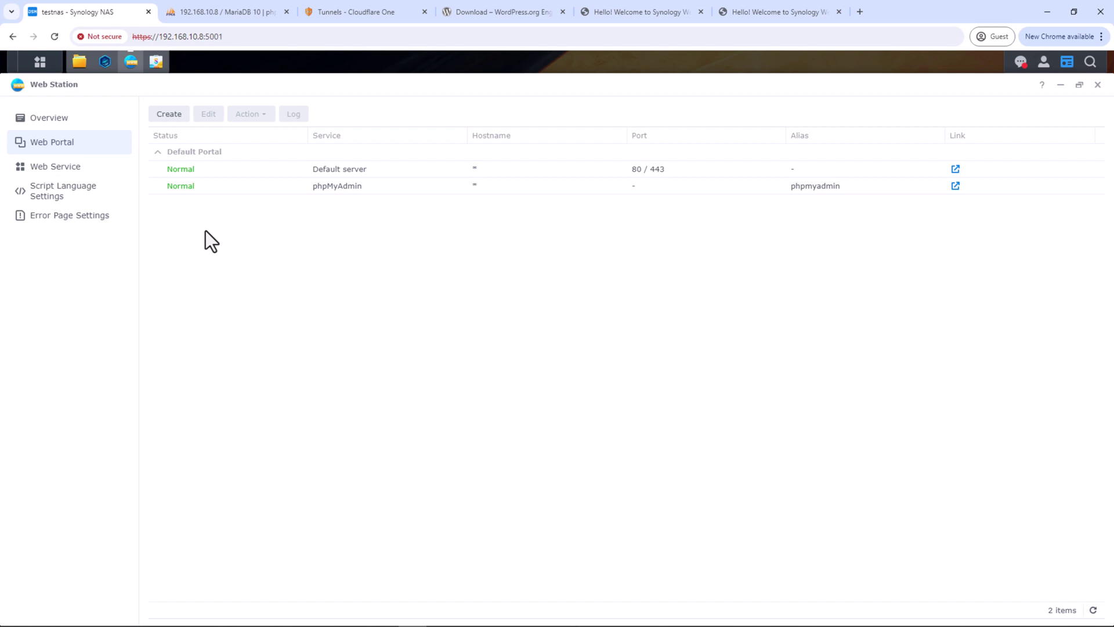
Create a thinksmarthome folder inside the web share in File Station
{"action": "left_click", "coordinate": [85, 71]}
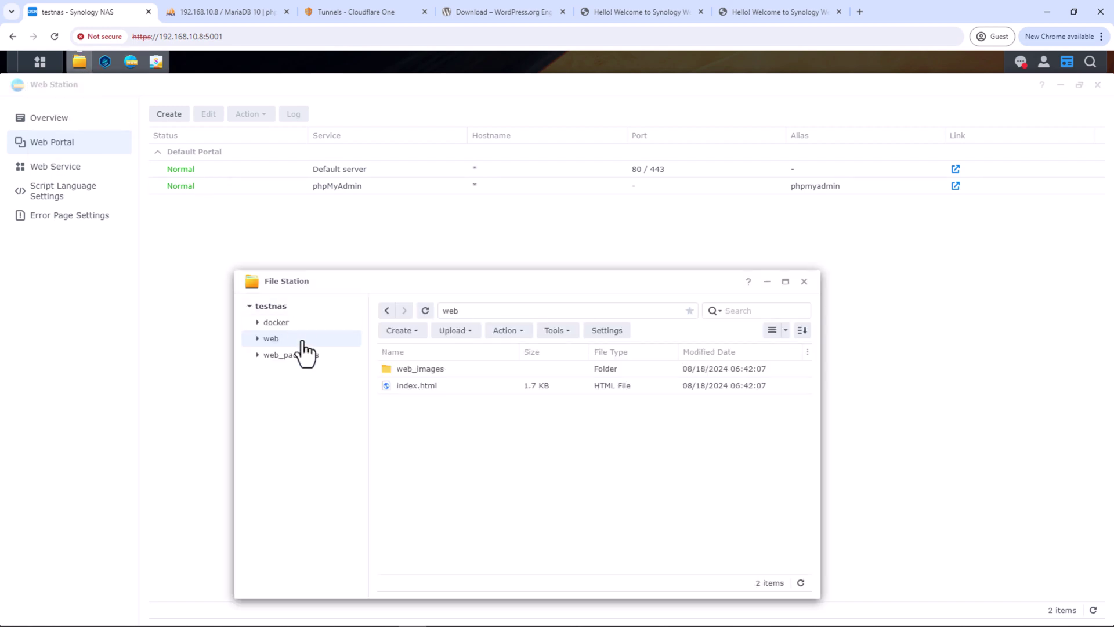
{"action": "right_click", "coordinate": [414, 424]}
{"action": "left_click", "coordinate": [447, 420]}
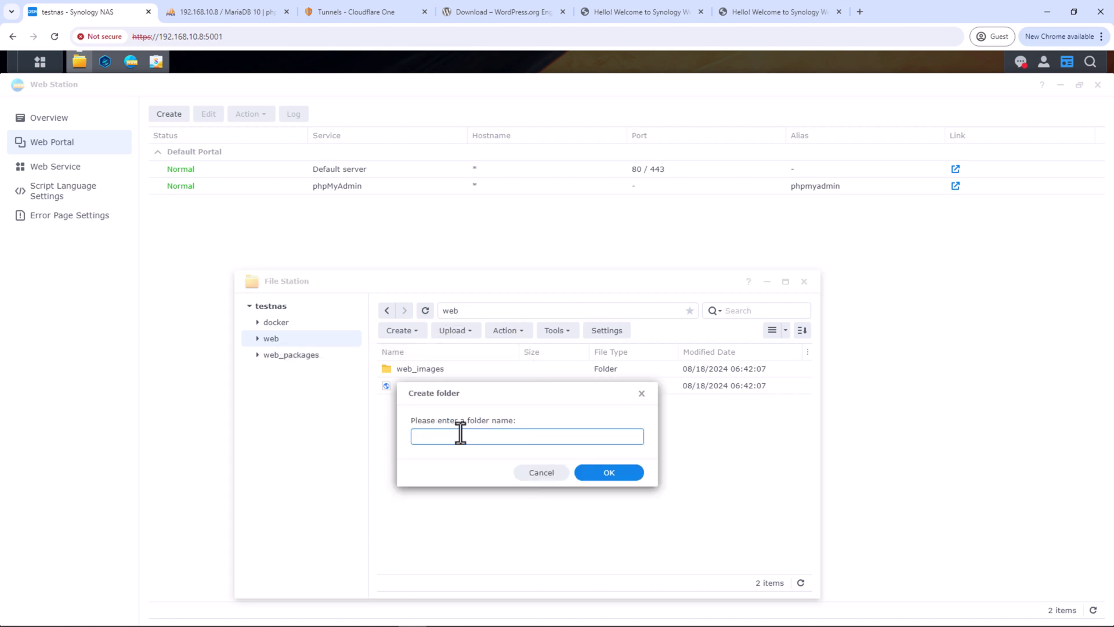
{"action": "type", "text": "thinksmart.come"}
{"action": "left_click", "coordinate": [608, 477]}
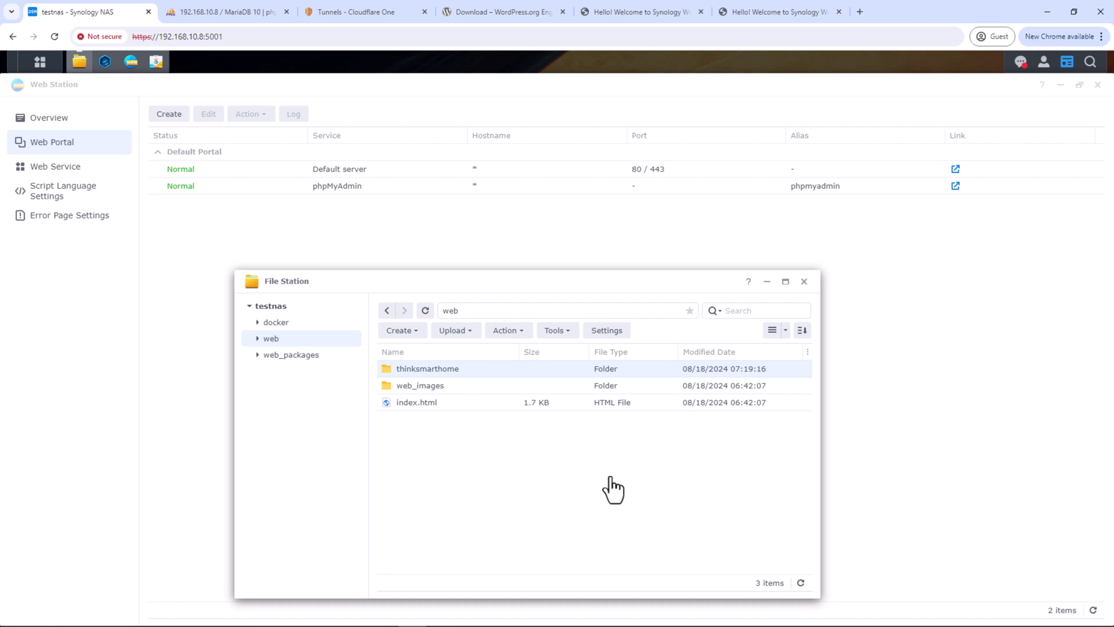
Copy docker/thinksmarthome/youtube into web/thinksmarthome, overwriting existing files, and open it
{"action": "left_click", "coordinate": [275, 322]}
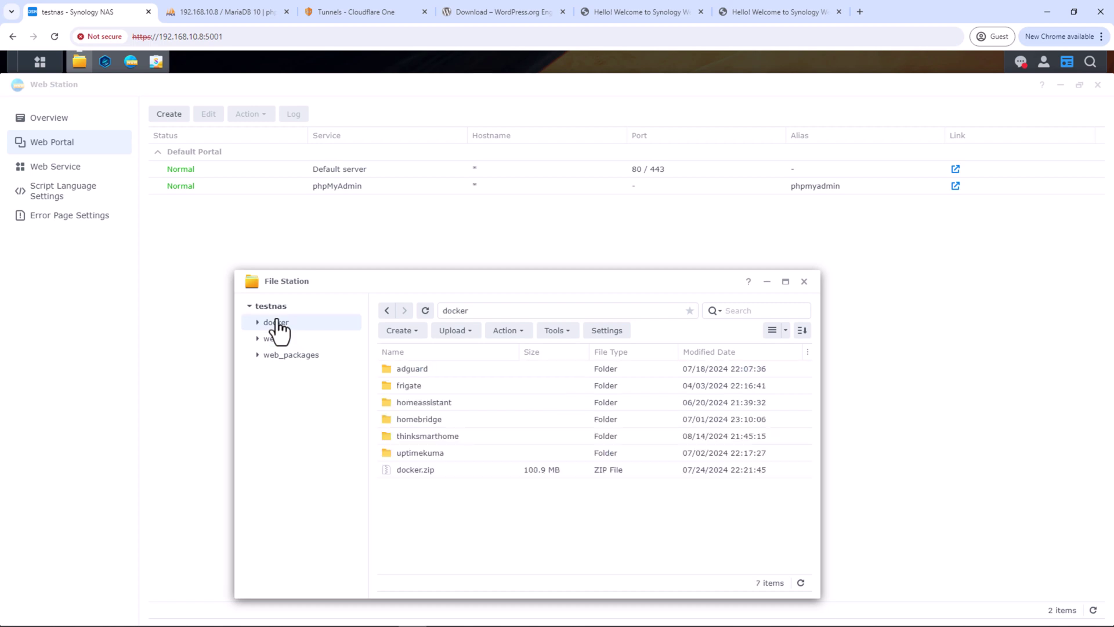
{"action": "double_click", "coordinate": [419, 436]}
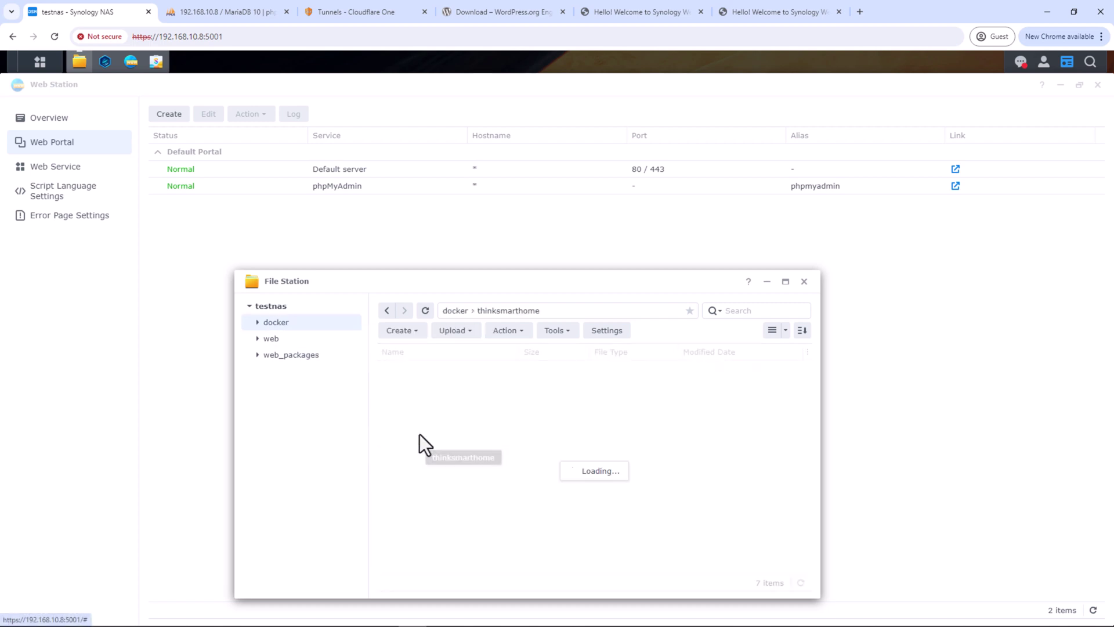
{"action": "right_click", "coordinate": [413, 371]}
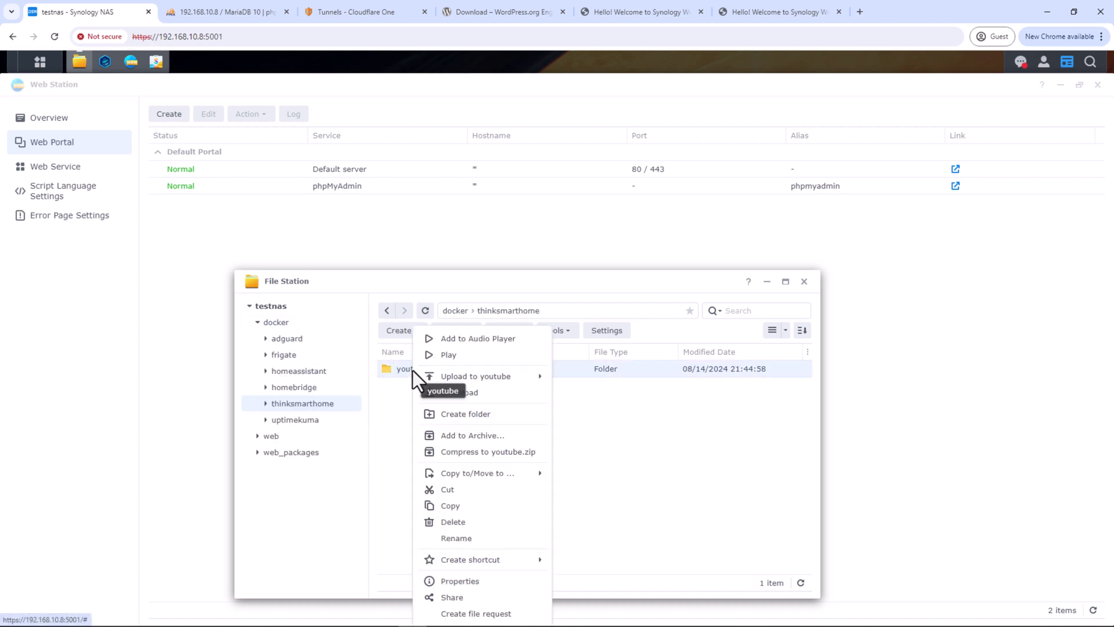
{"action": "left_click", "coordinate": [462, 508]}
{"action": "left_click", "coordinate": [267, 437]}
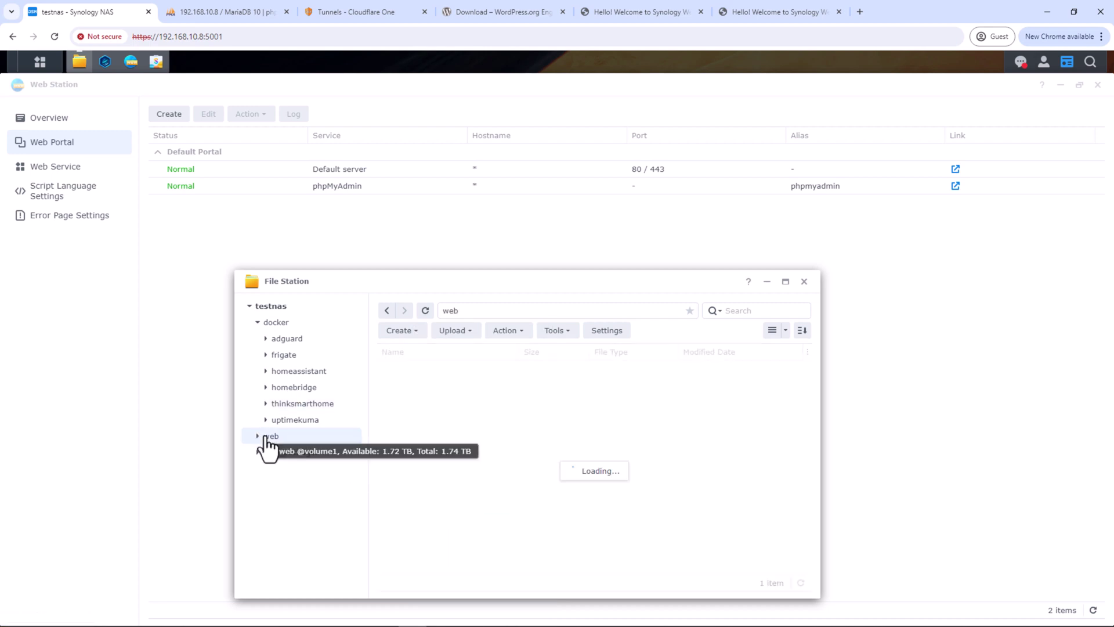
{"action": "double_click", "coordinate": [424, 370]}
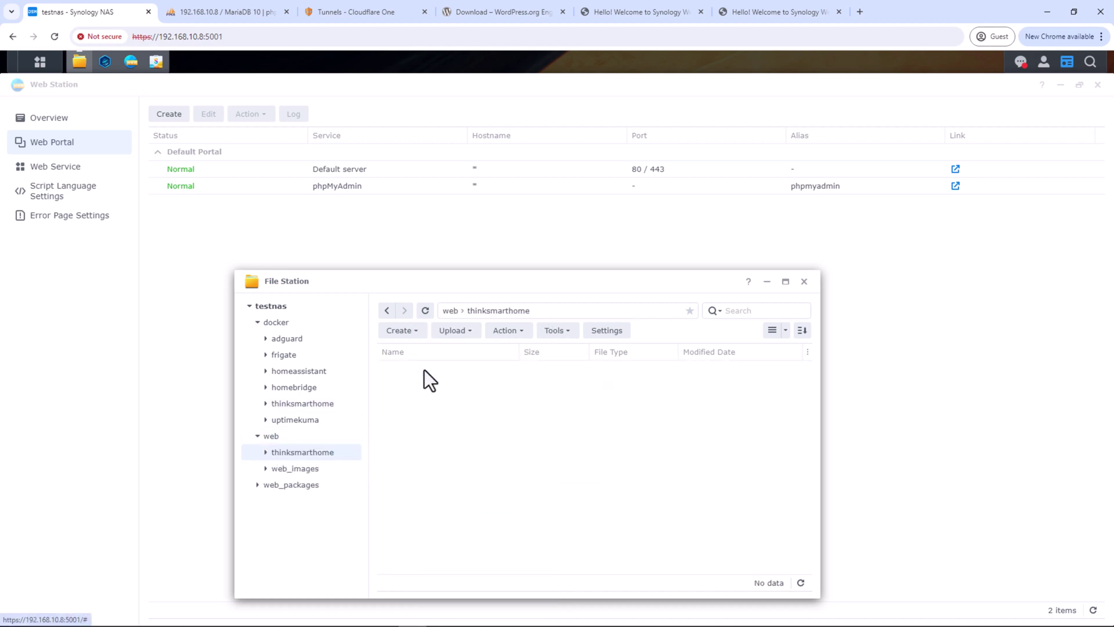
{"action": "key", "text": "ctrl+v"}
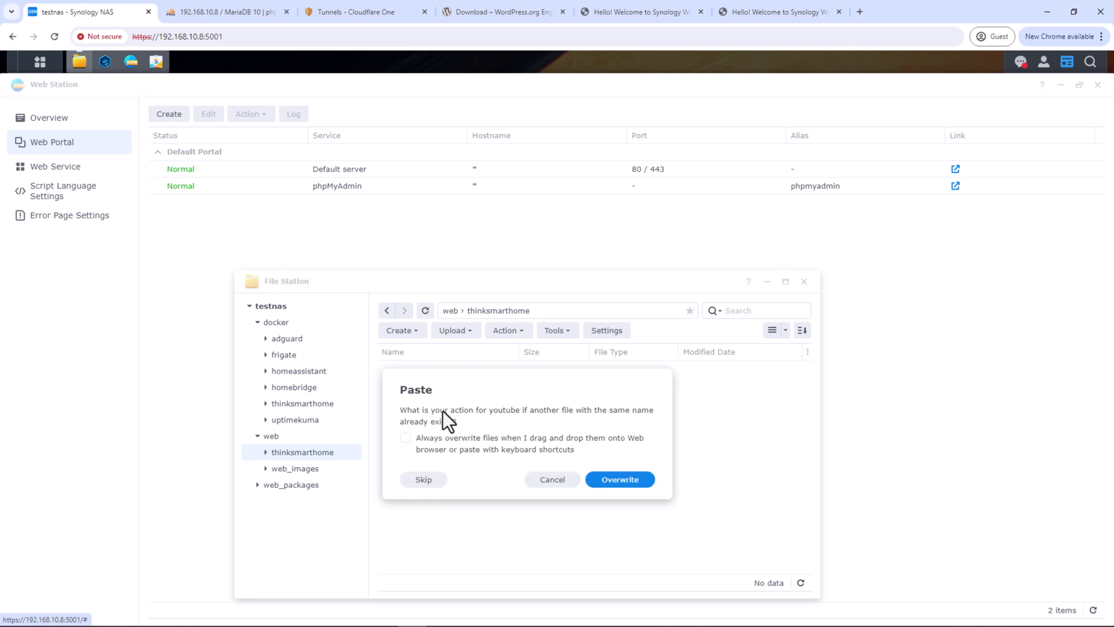
{"action": "left_click", "coordinate": [618, 480]}
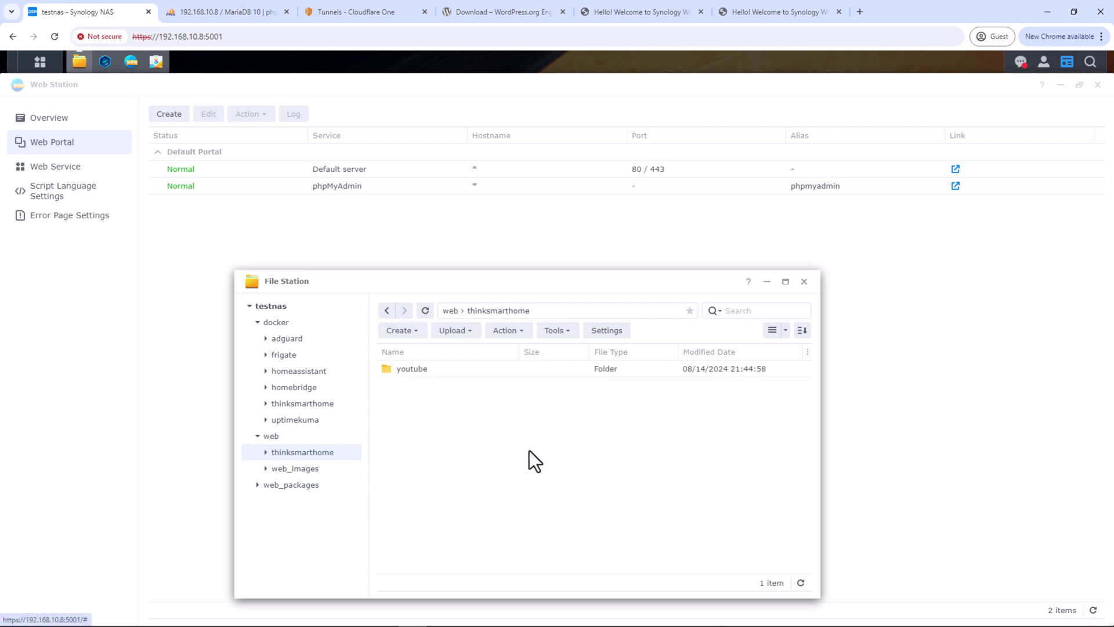
{"action": "double_click", "coordinate": [440, 373]}
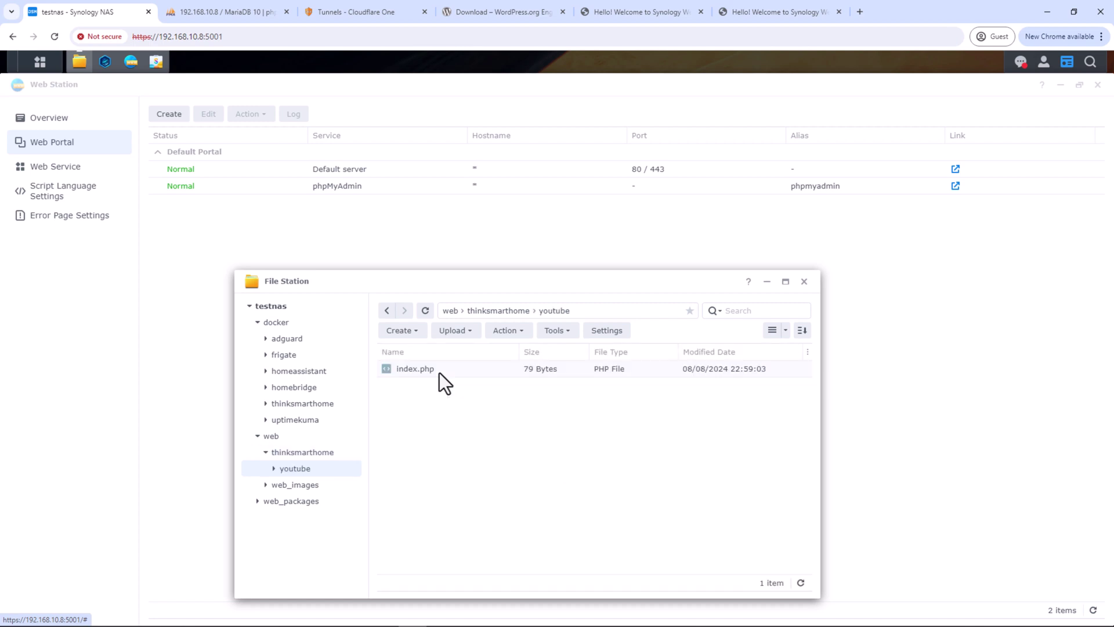
{"action": "left_click", "coordinate": [411, 368]}
{"action": "double_click", "coordinate": [411, 368]}
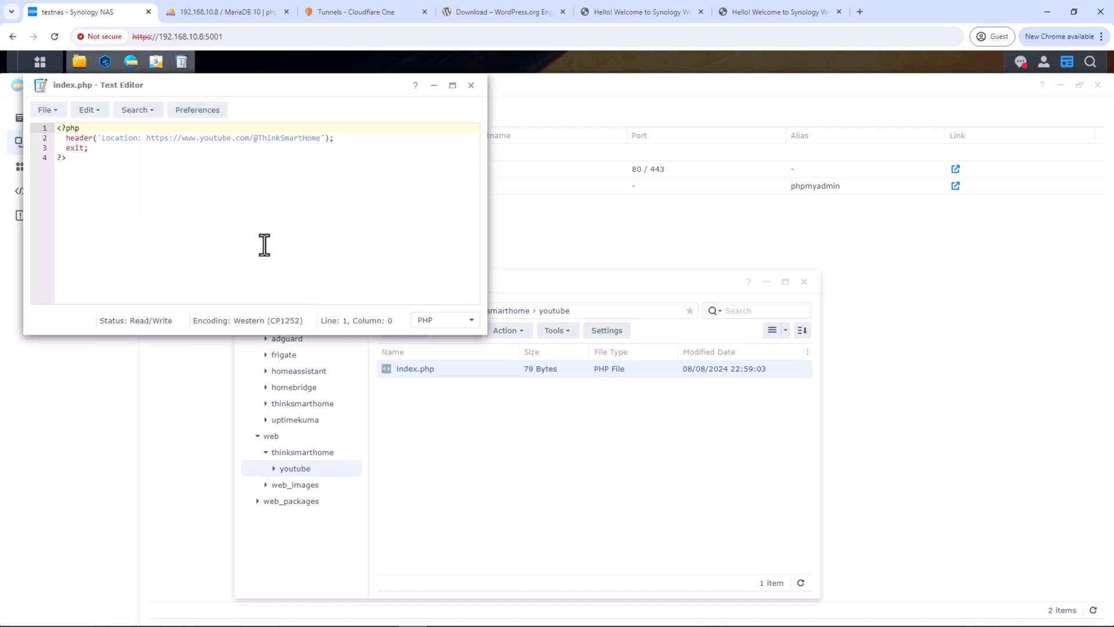
{"action": "left_click_drag", "start_coordinate": [63, 139], "coordinate": [331, 139]}
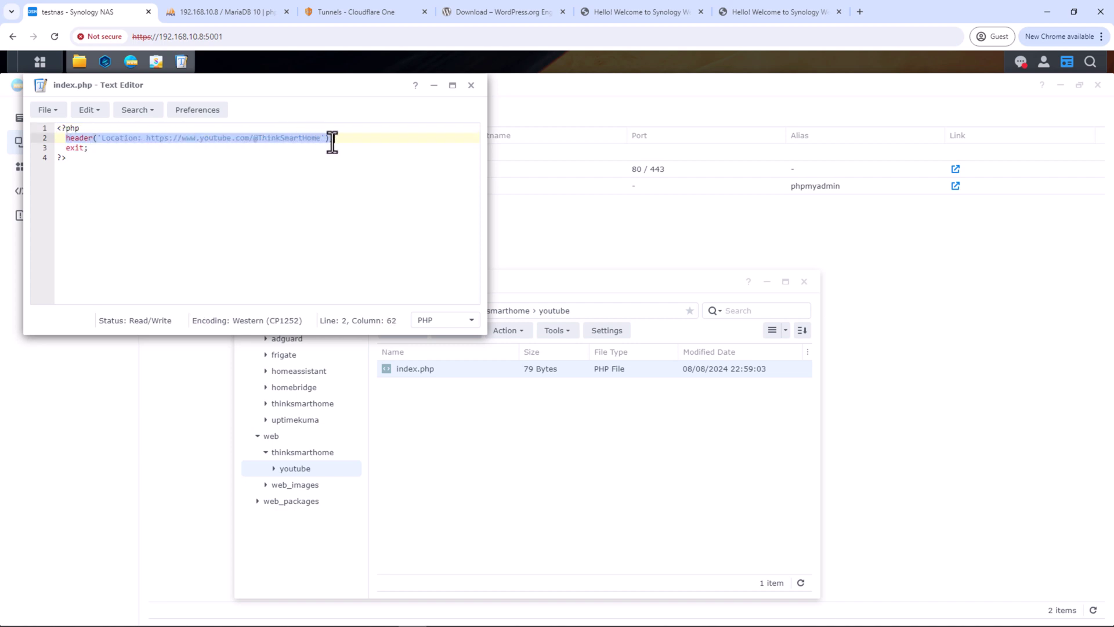
{"action": "left_click", "coordinate": [336, 172]}
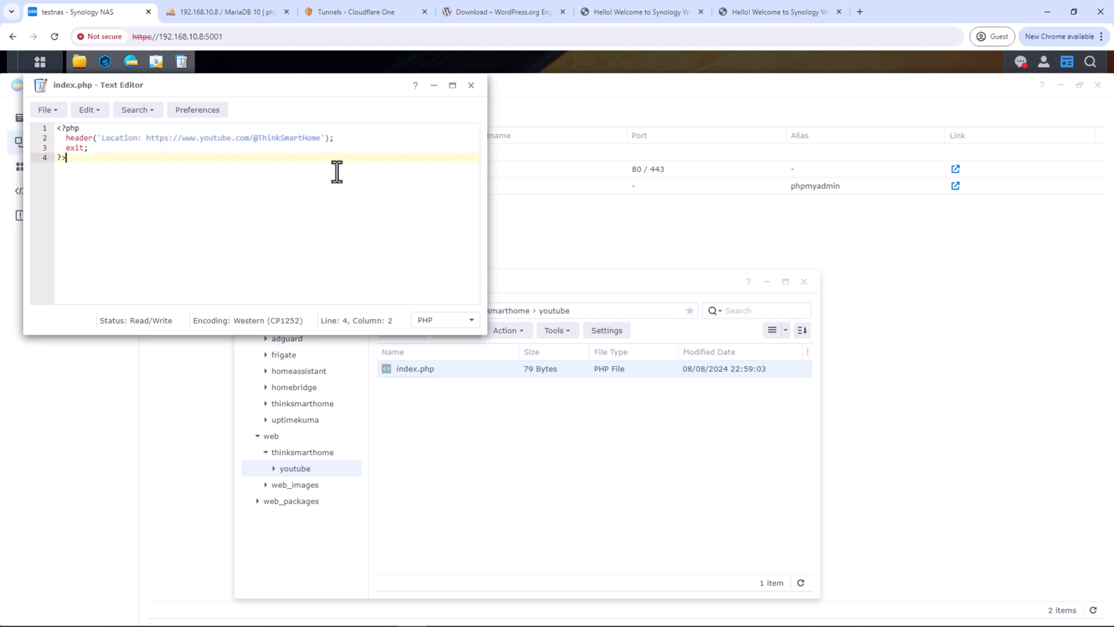
{"action": "left_click", "coordinate": [472, 86]}
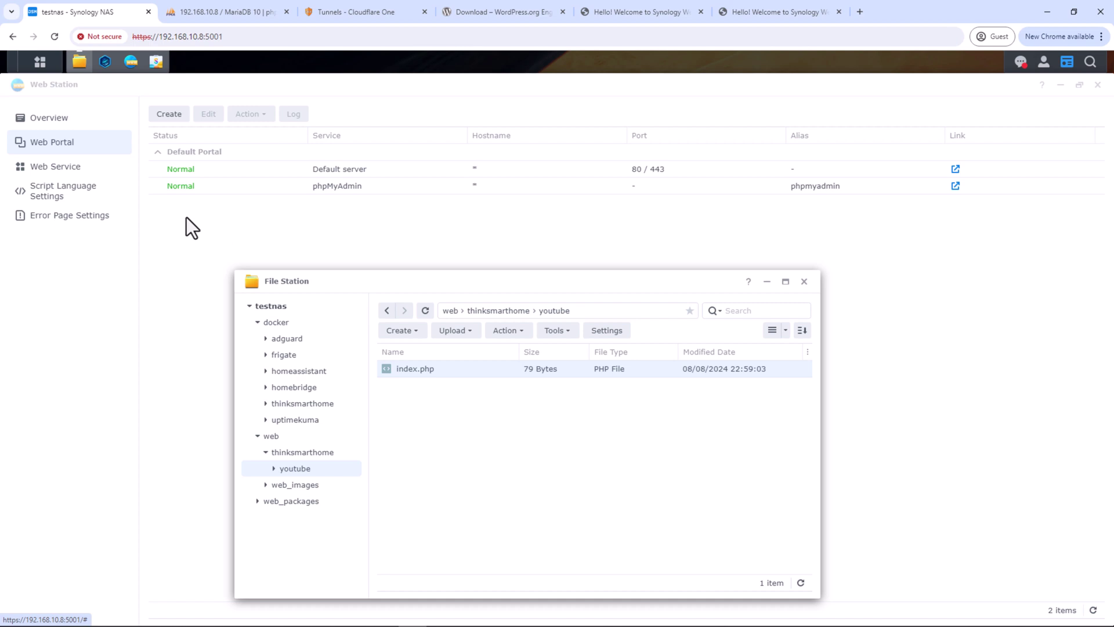
Start a new native script language website web service in Web Station
{"action": "left_click", "coordinate": [74, 172]}
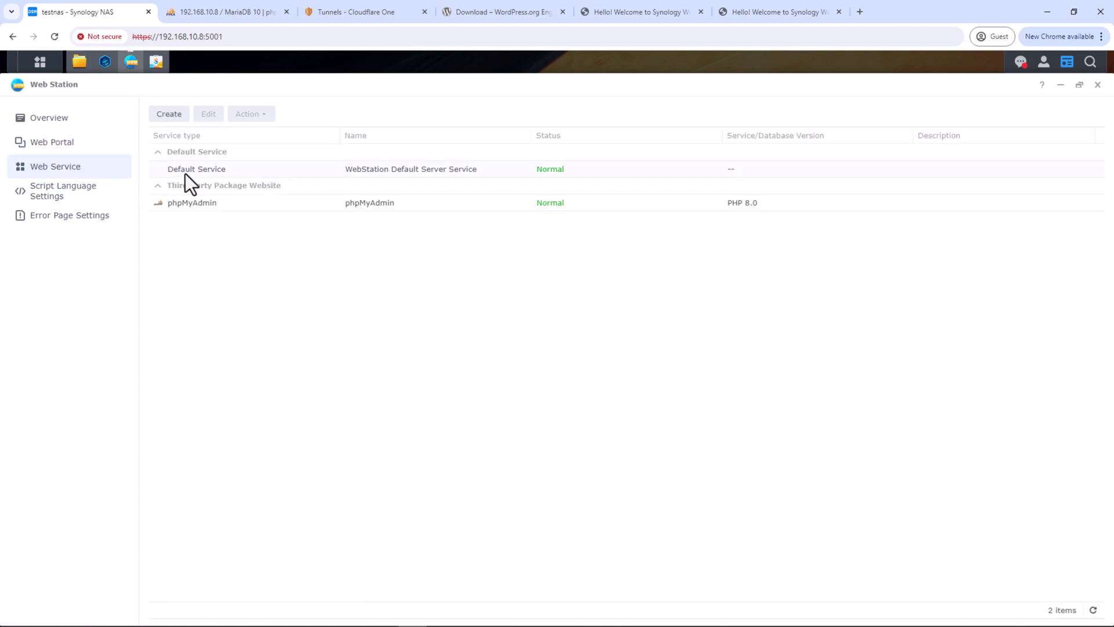
{"action": "left_click", "coordinate": [169, 115]}
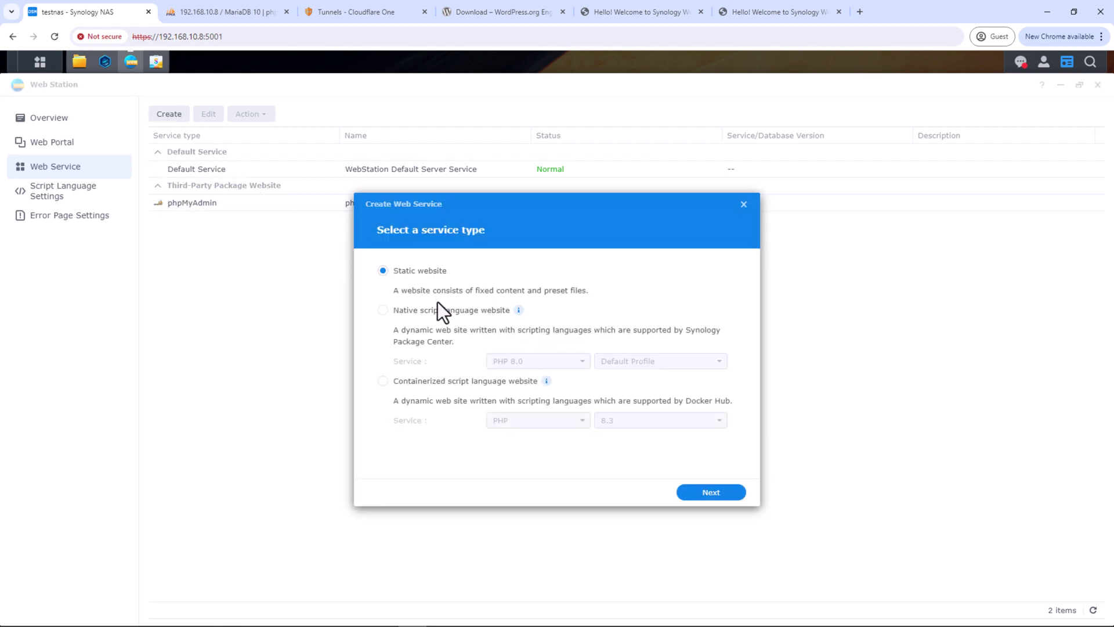
{"action": "left_click", "coordinate": [441, 311]}
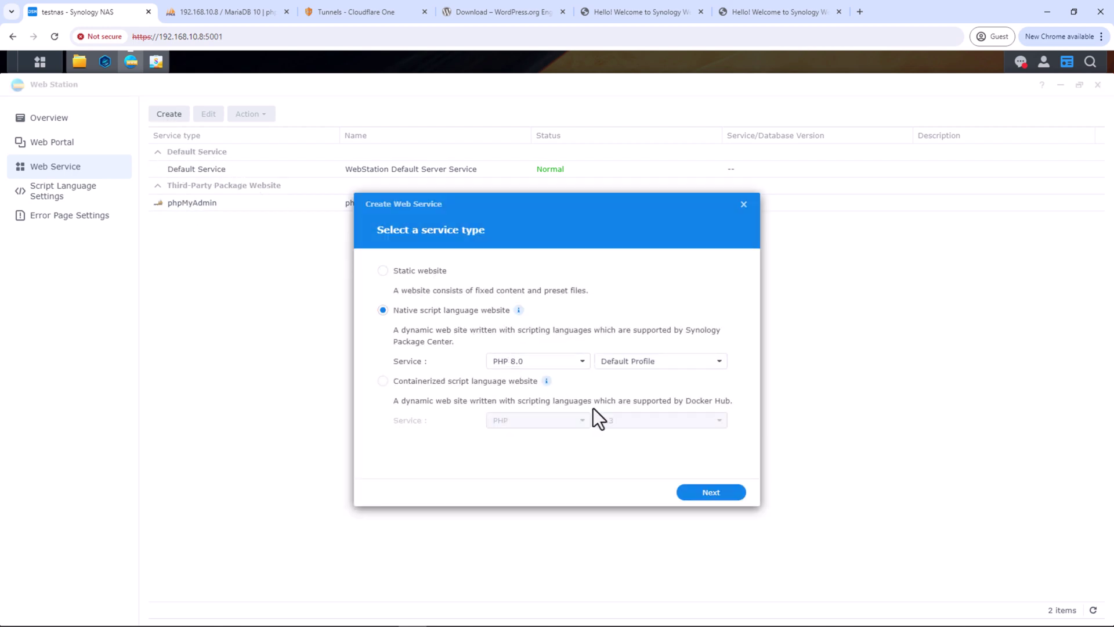
{"action": "left_click", "coordinate": [709, 493]}
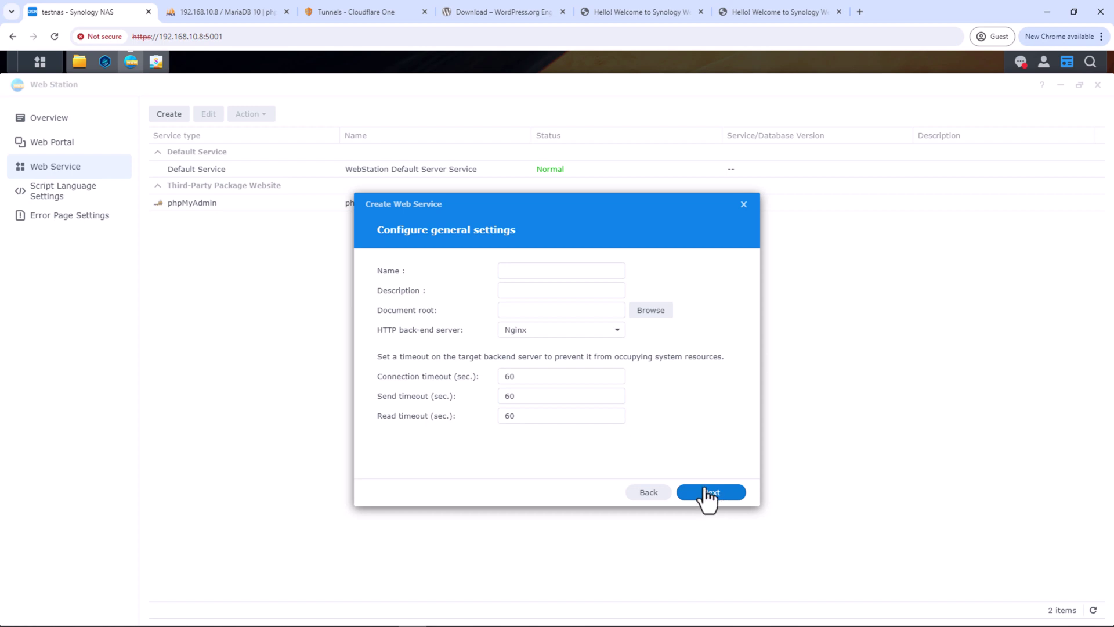
Set both the service name and description to thinksmarthome_youtube
{"action": "left_click", "coordinate": [522, 271]}
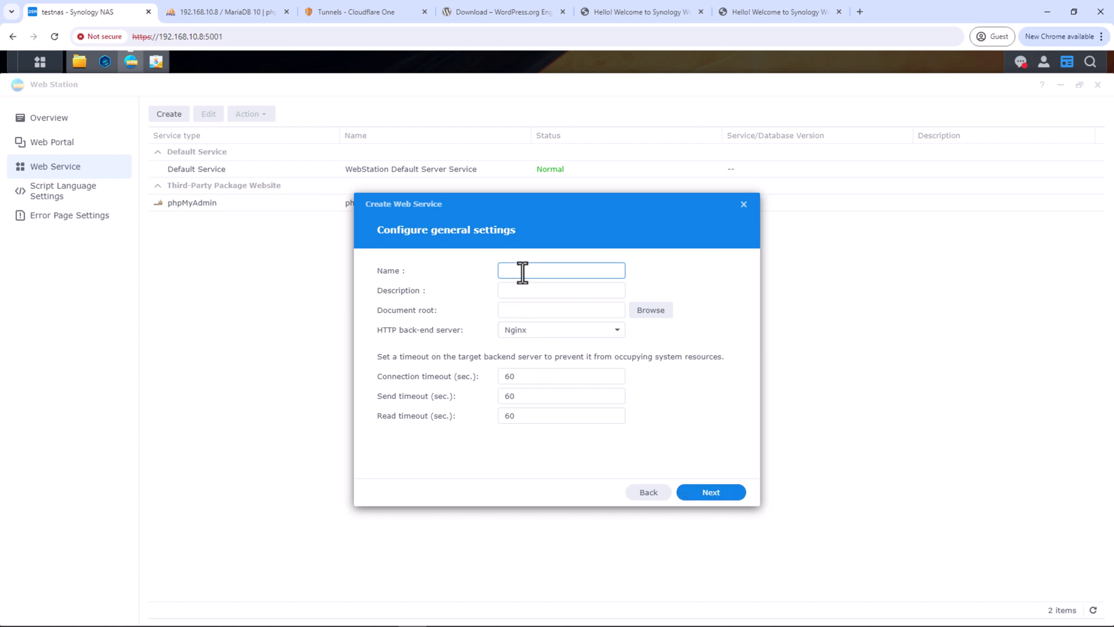
{"action": "type", "text": "thinksmarthome"}
{"action": "key", "text": "ctrl+a"}
{"action": "left_click", "coordinate": [530, 291]}
{"action": "key", "text": "ctrl+v"}
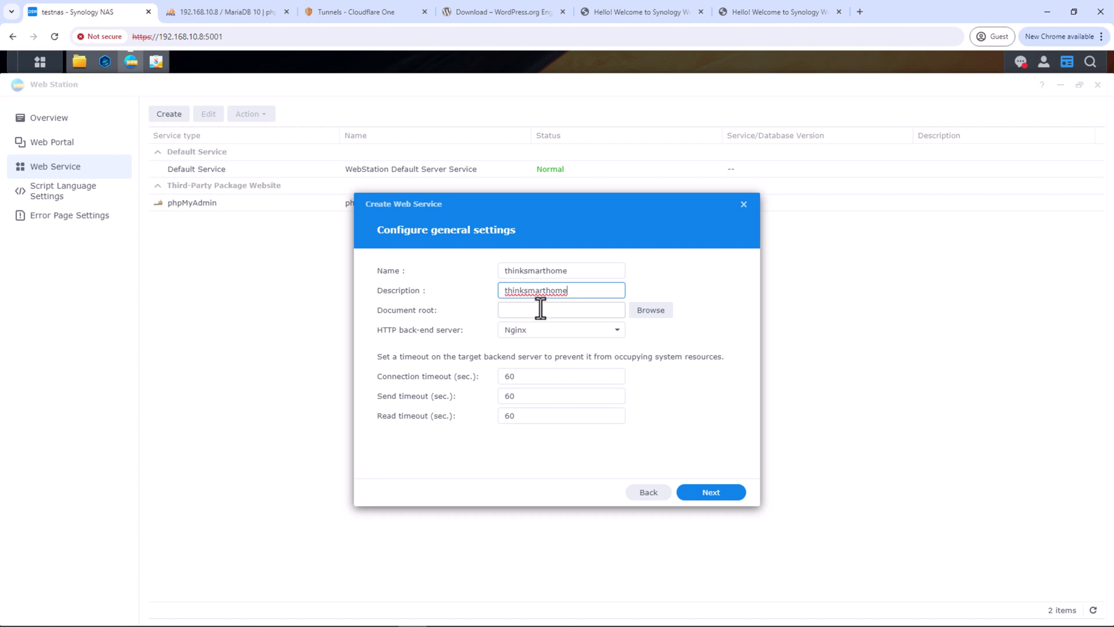
{"action": "left_click", "coordinate": [583, 270]}
{"action": "type", "text": "_youtube"}
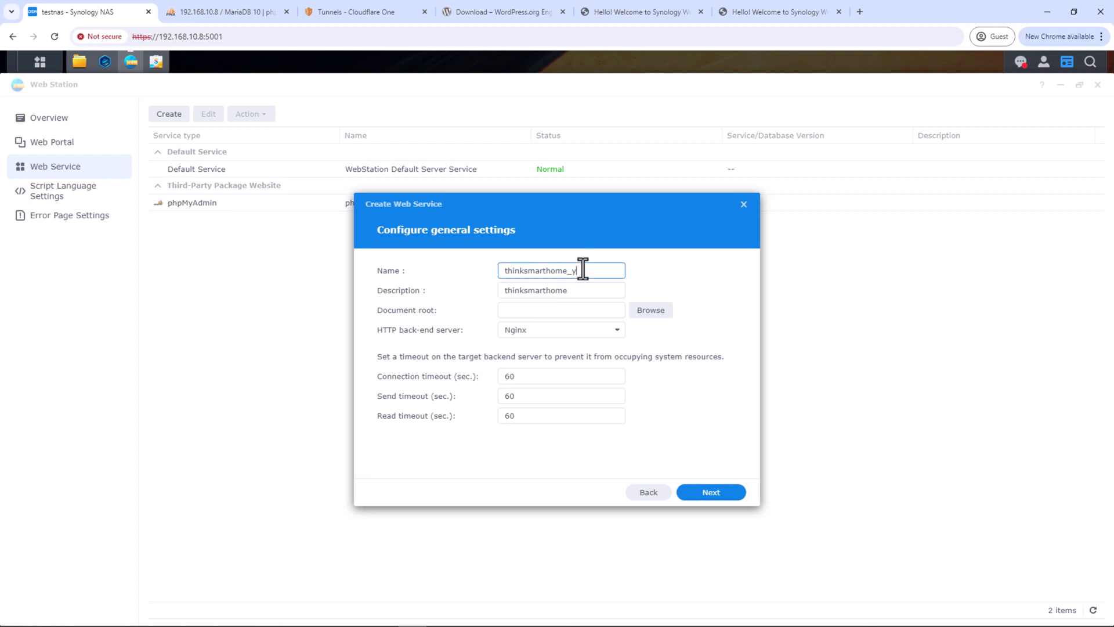
{"action": "left_click", "coordinate": [593, 293]}
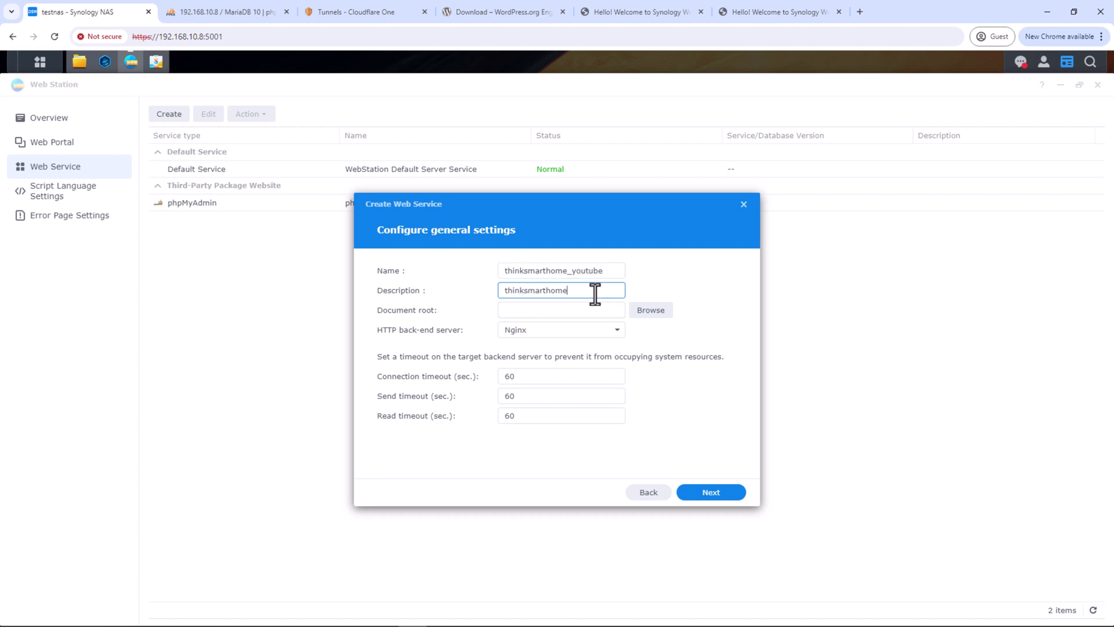
{"action": "left_click", "coordinate": [599, 271]}
{"action": "left_click_drag", "start_coordinate": [599, 270], "coordinate": [492, 291]}
{"action": "key", "text": "ctrl+c"}
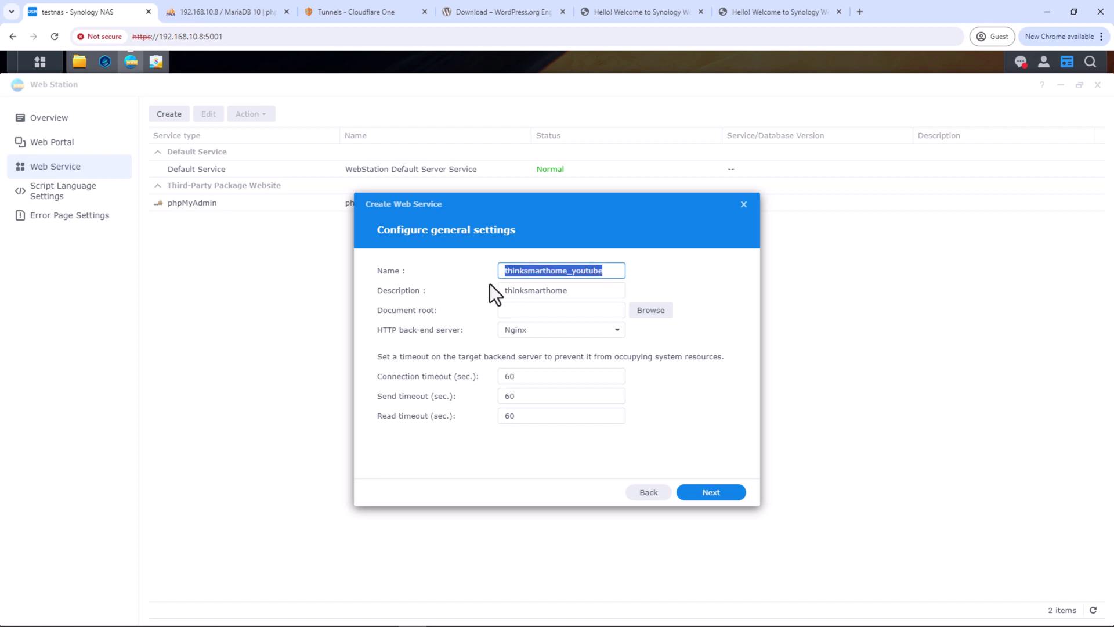
{"action": "double_click", "coordinate": [540, 289]}
{"action": "key", "text": "ctrl+v"}
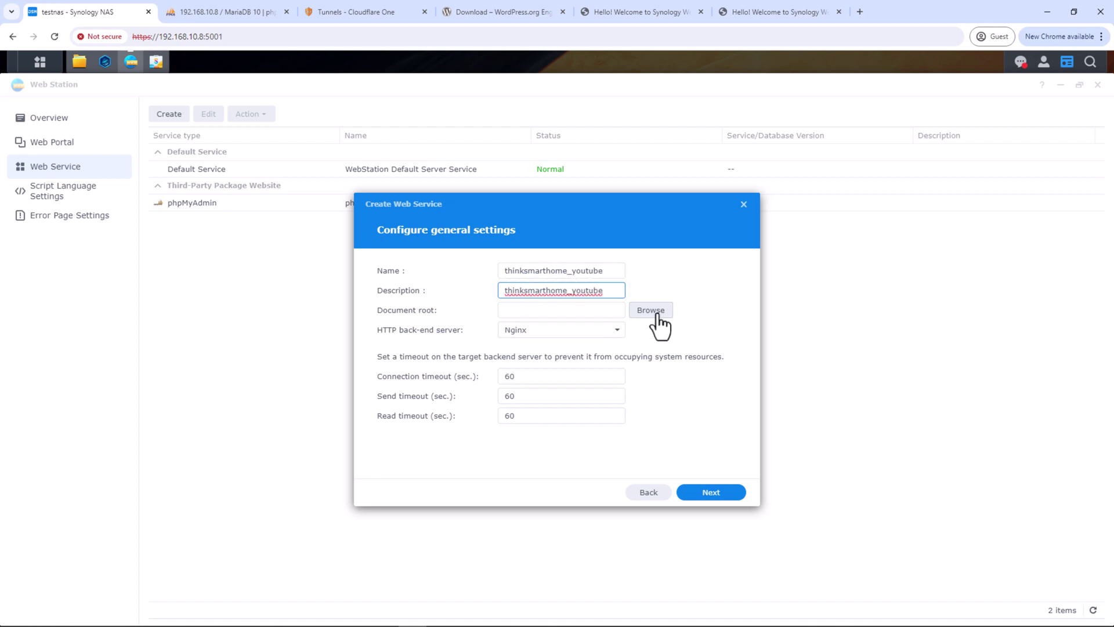
Set the document root to web/thinksmarthome/youtube
{"action": "left_click", "coordinate": [655, 313]}
{"action": "left_click", "coordinate": [452, 304]}
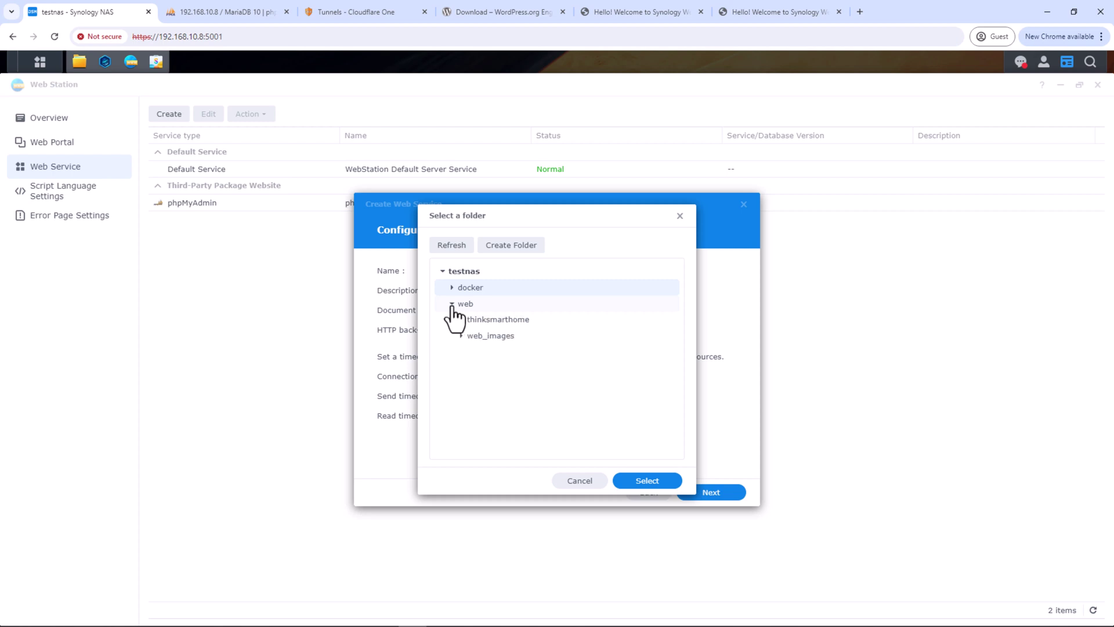
{"action": "left_click", "coordinate": [462, 320]}
{"action": "left_click", "coordinate": [492, 339]}
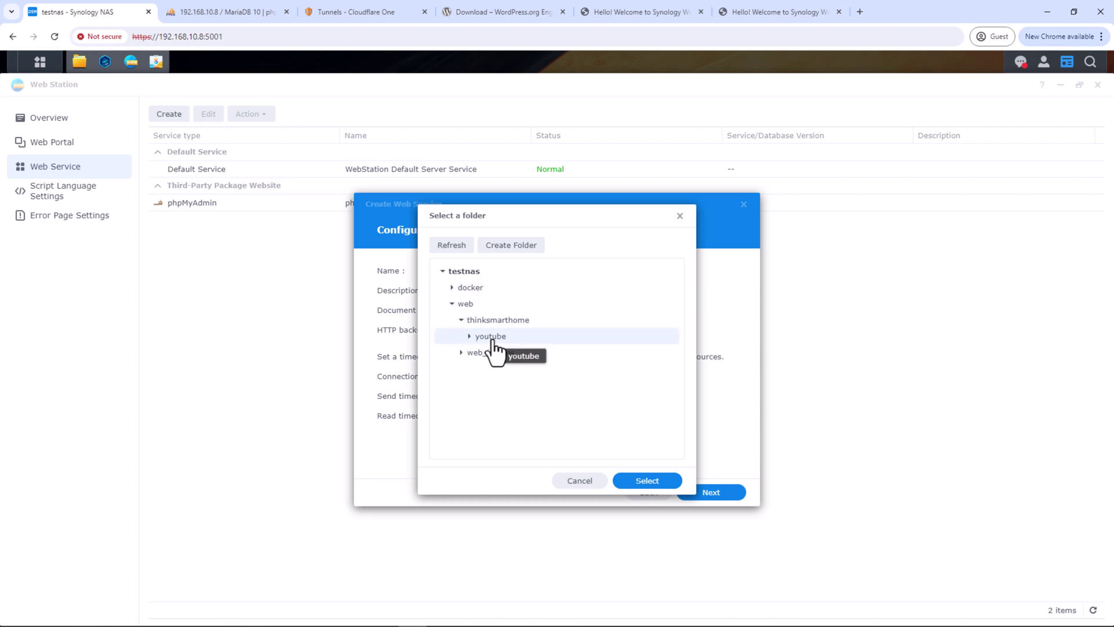
{"action": "left_click", "coordinate": [663, 482]}
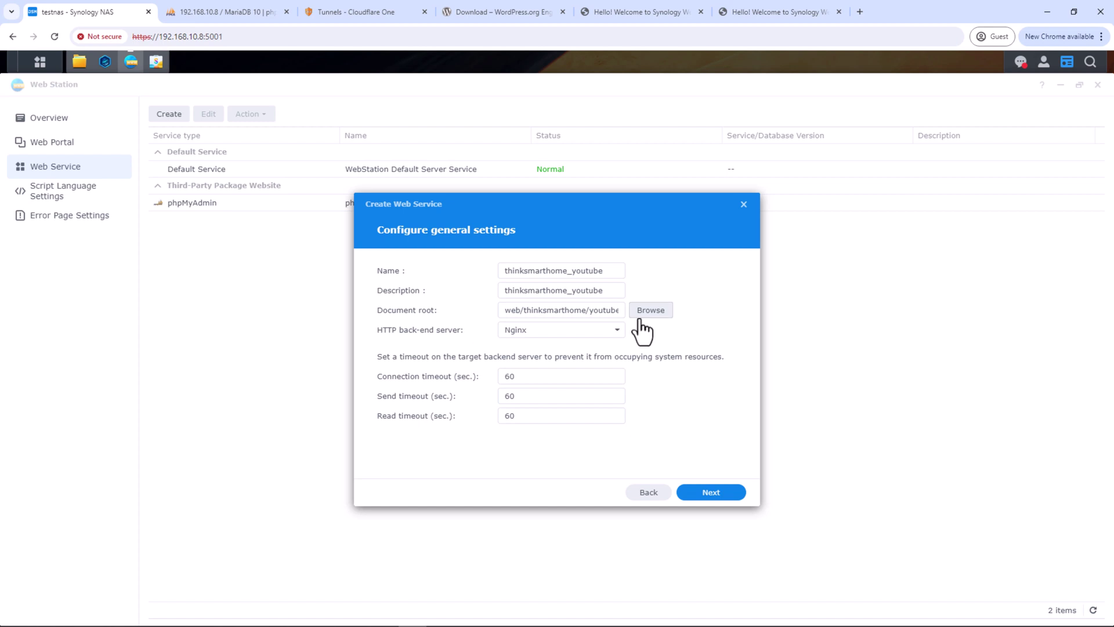
{"action": "left_click", "coordinate": [642, 314]}
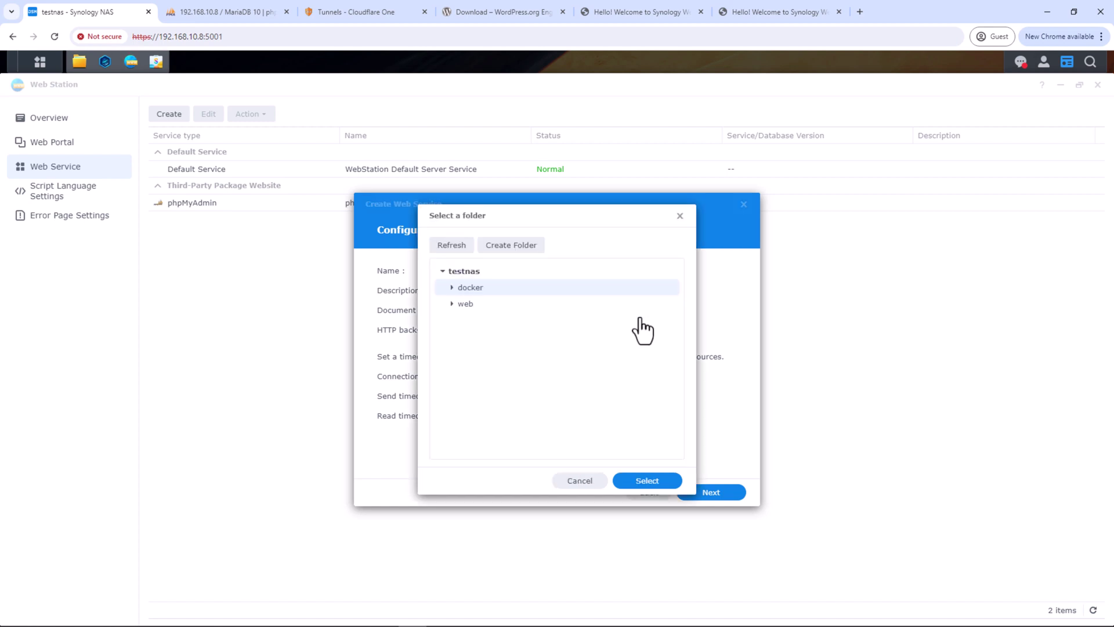
{"action": "left_click", "coordinate": [453, 304]}
{"action": "left_click", "coordinate": [462, 320]}
{"action": "left_click", "coordinate": [490, 337]}
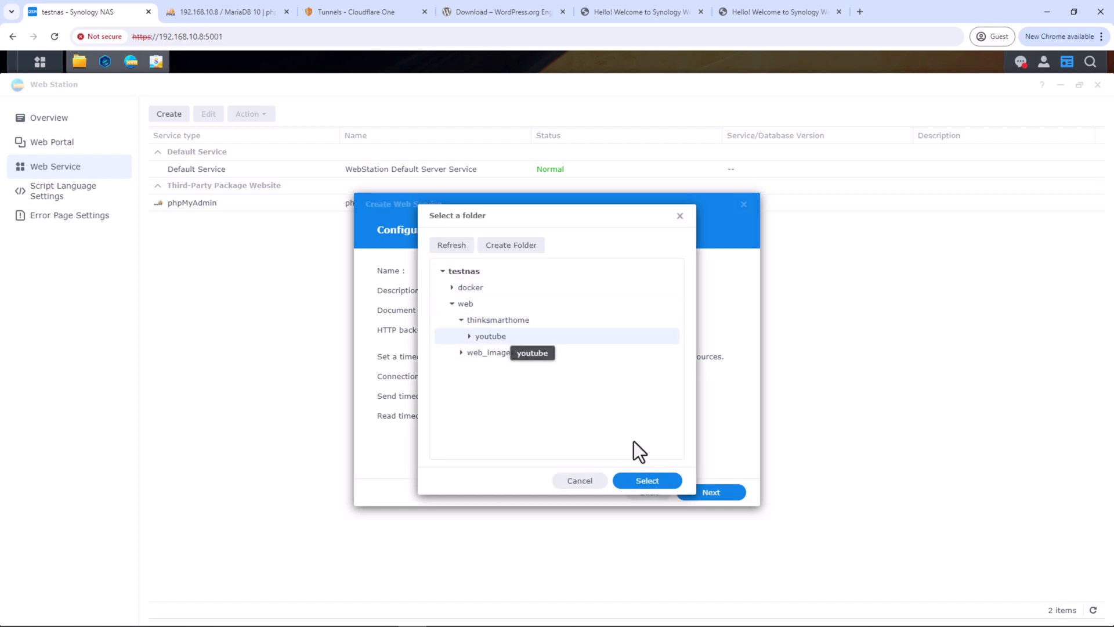
{"action": "left_click", "coordinate": [655, 482]}
Choose Apache HTTP Server 2.4 as back-end, create the service, and accept the permission update
{"action": "left_click", "coordinate": [587, 326]}
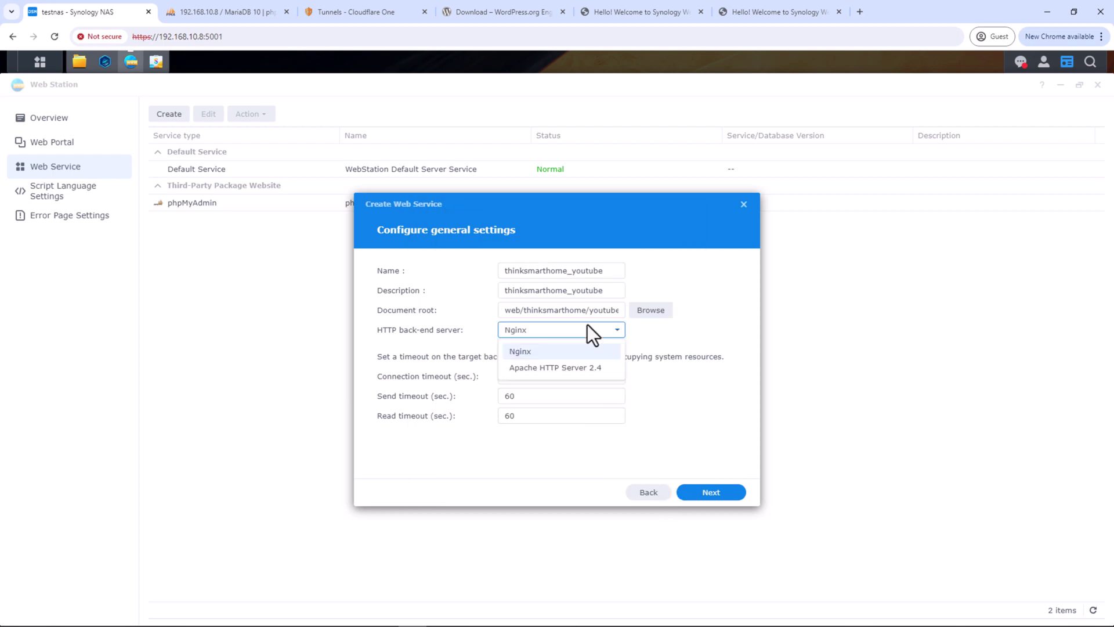
{"action": "left_click", "coordinate": [567, 370]}
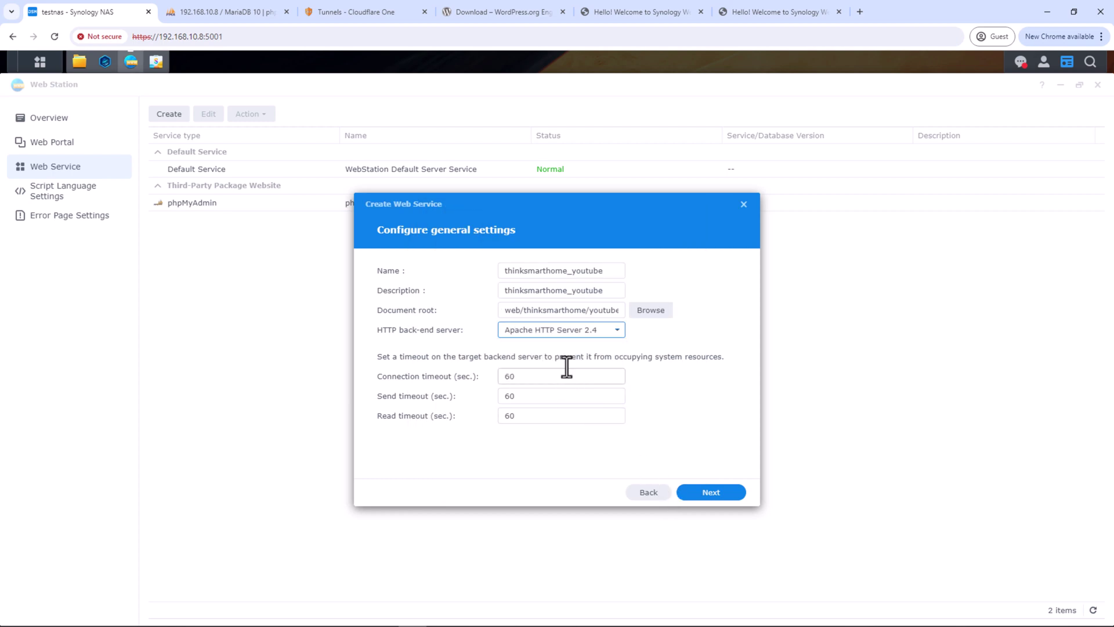
{"action": "left_click", "coordinate": [668, 339]}
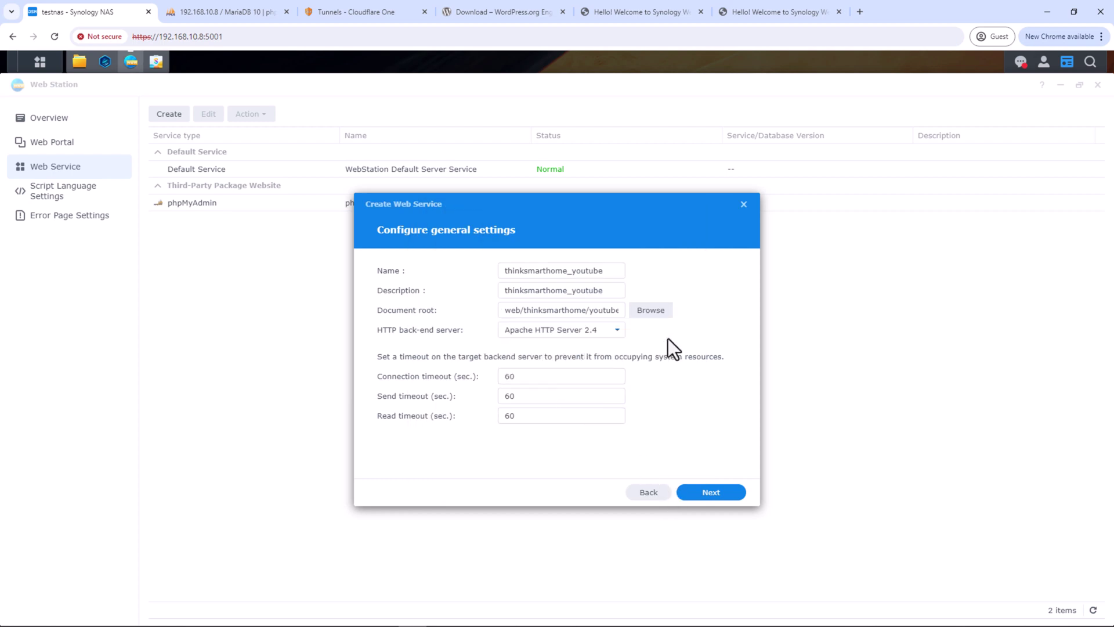
{"action": "left_click", "coordinate": [713, 493]}
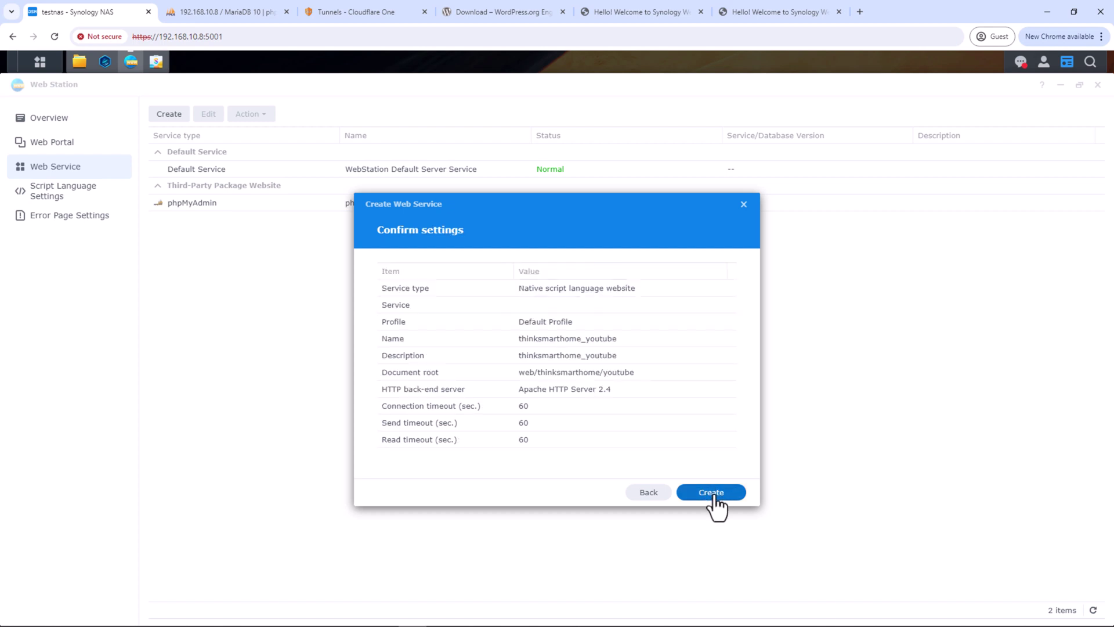
{"action": "left_click", "coordinate": [714, 497]}
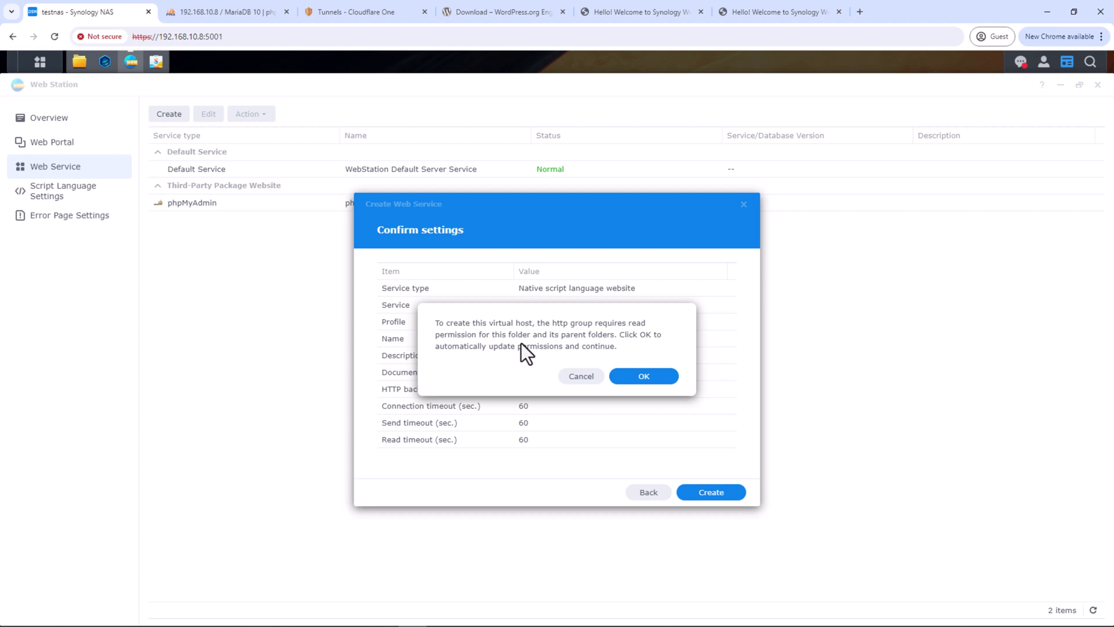
{"action": "left_click", "coordinate": [641, 376]}
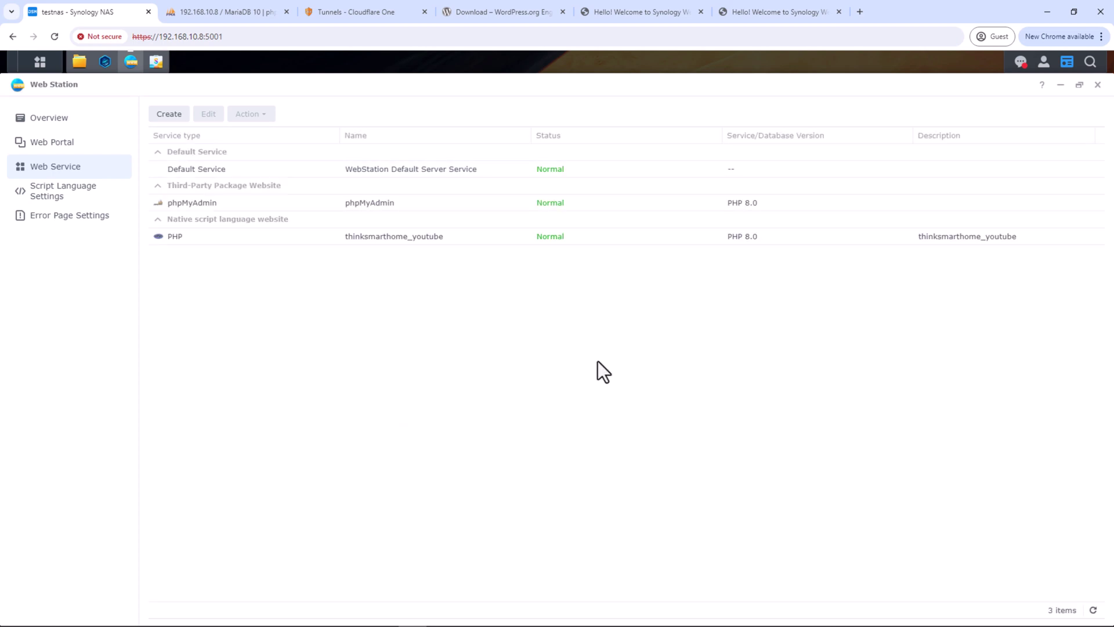
{"action": "left_click", "coordinate": [280, 241]}
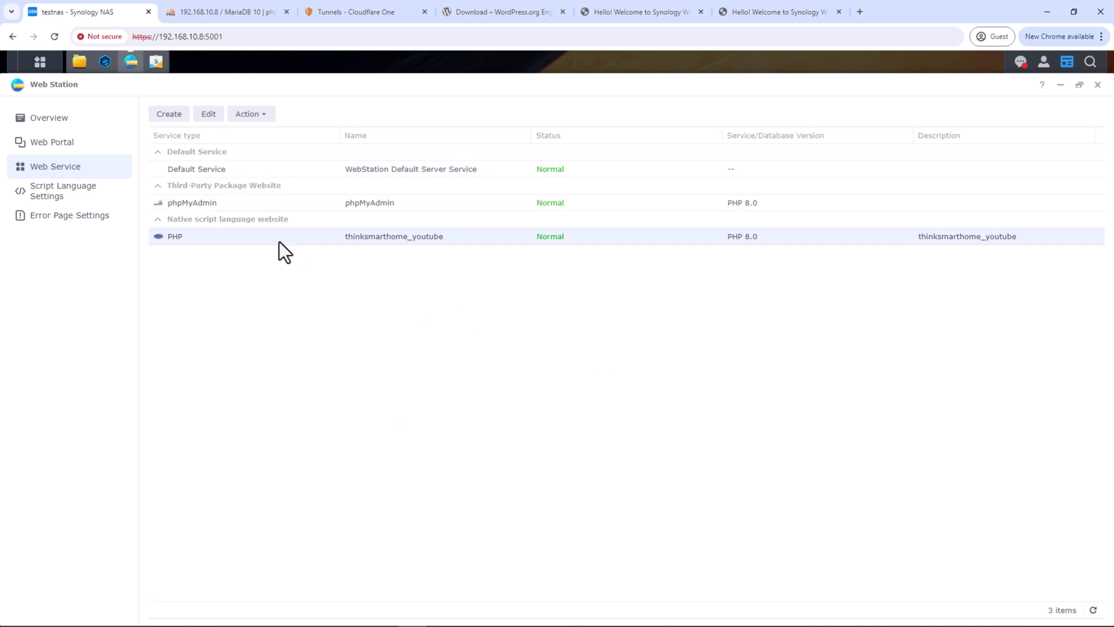
Add a web service portal for thinksmarthome_youtube with hostname youtube.thinksmarthome.net
{"action": "left_click", "coordinate": [77, 156]}
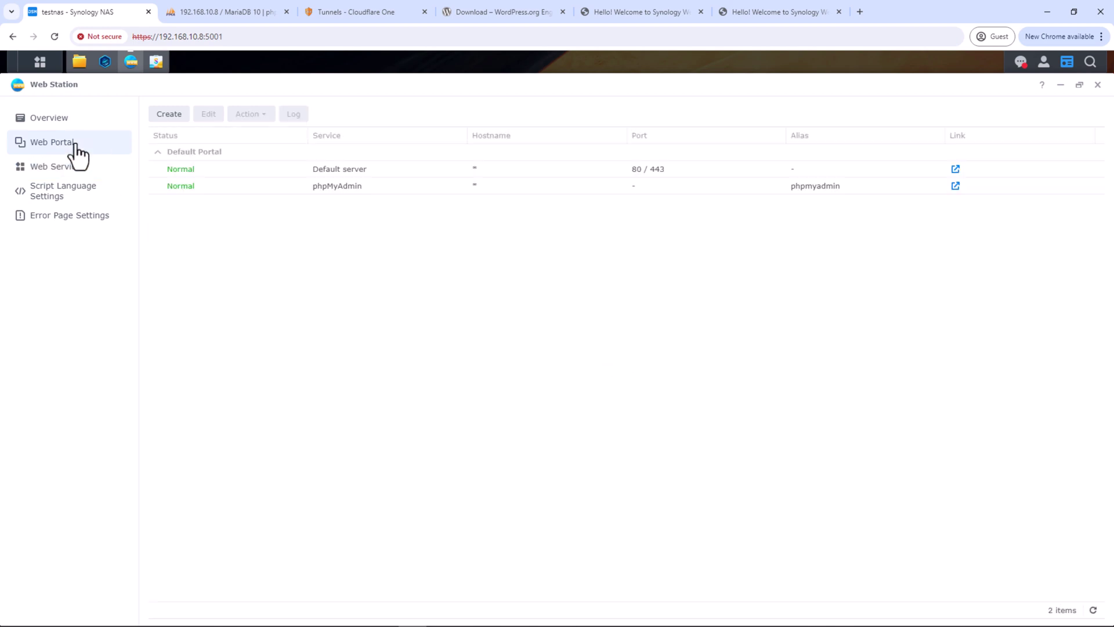
{"action": "left_click", "coordinate": [163, 114]}
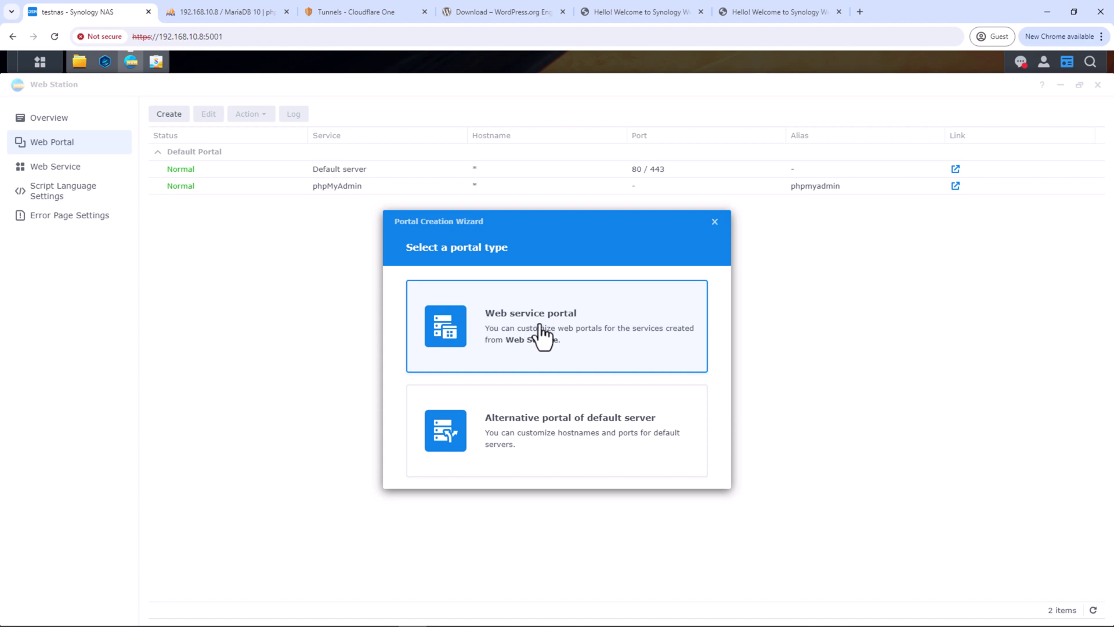
{"action": "left_click", "coordinate": [538, 334]}
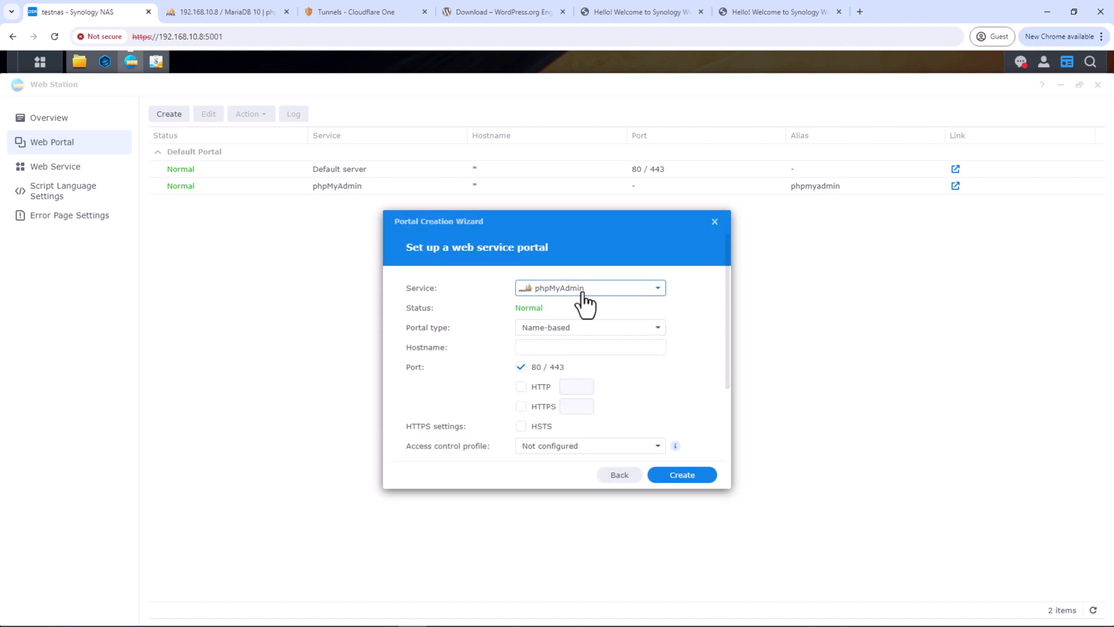
{"action": "left_click", "coordinate": [581, 289]}
{"action": "left_click", "coordinate": [578, 355]}
{"action": "left_click", "coordinate": [568, 347]}
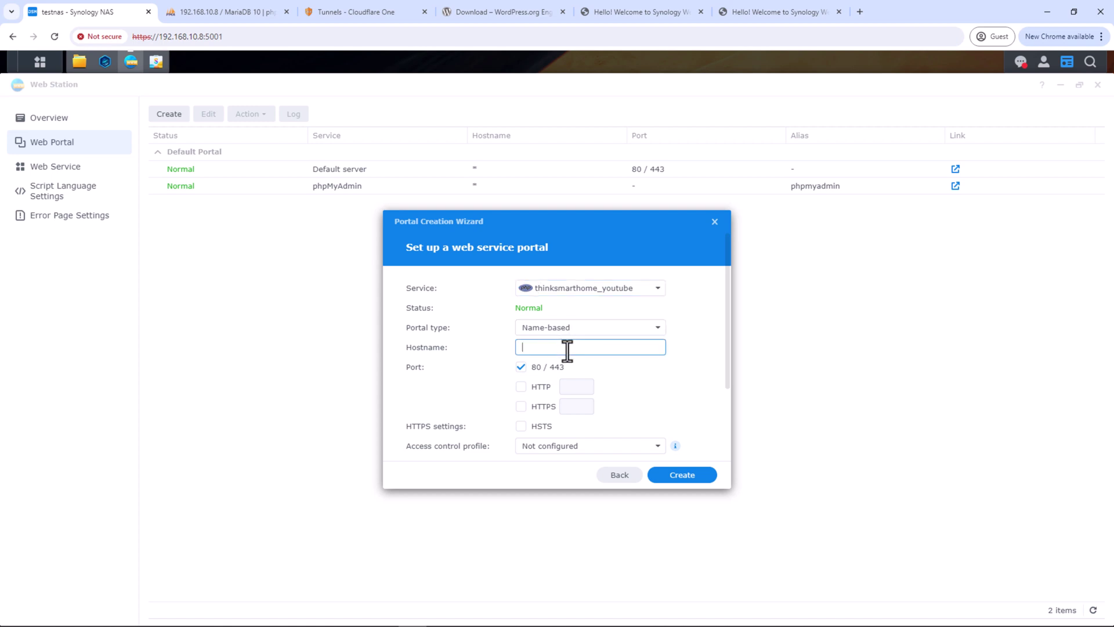
{"action": "type", "text": "youtube.thinksmarthome.net"}
{"action": "left_click", "coordinate": [677, 479]}
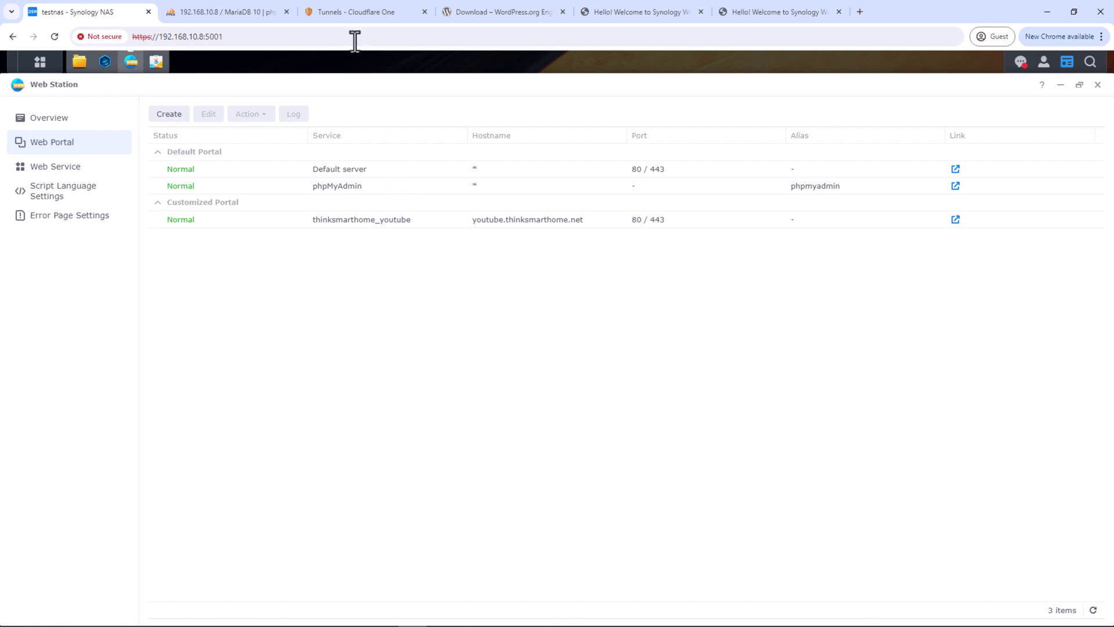
Start a new public hostname on the thinksmarthome tunnel with subdomain youtube
{"action": "left_click", "coordinate": [354, 16]}
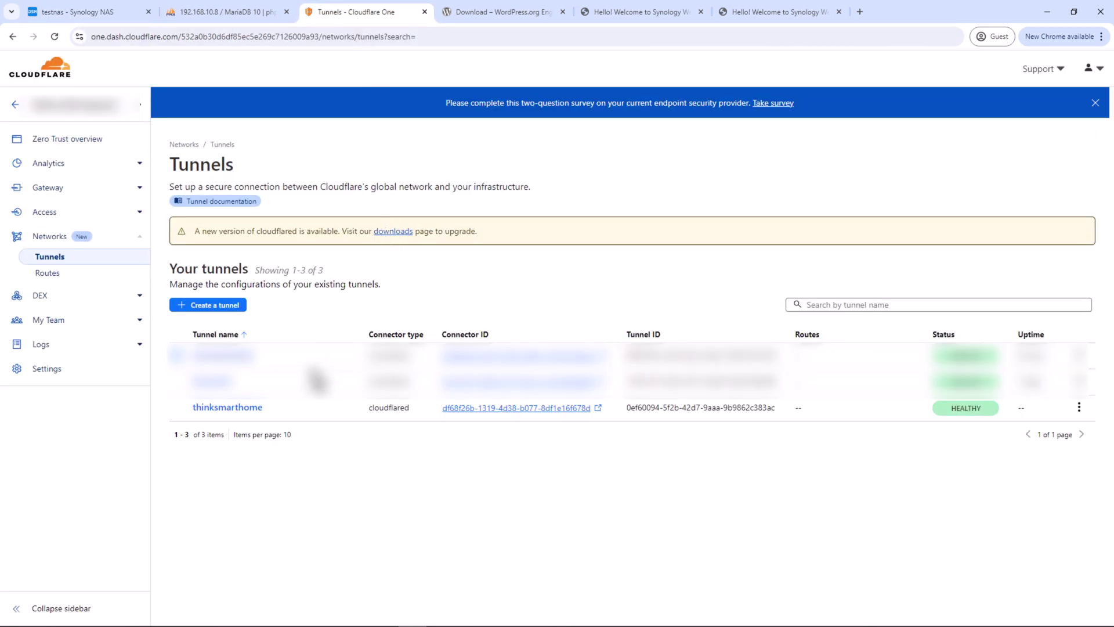
{"action": "left_click", "coordinate": [253, 410]}
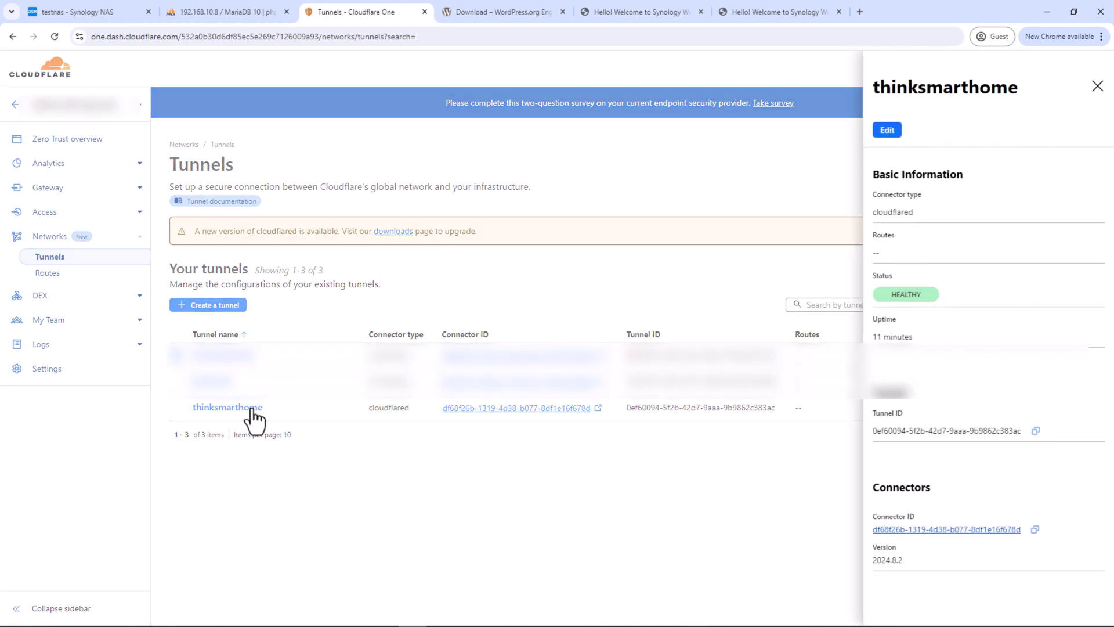
{"action": "left_click", "coordinate": [889, 131]}
{"action": "left_click", "coordinate": [267, 203]}
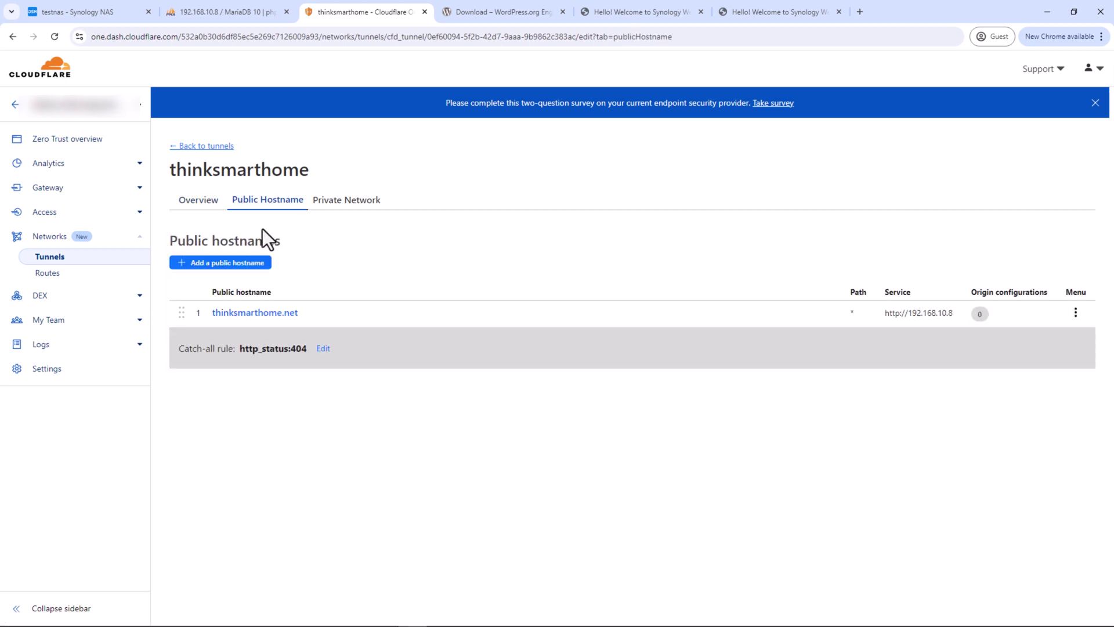
{"action": "left_click", "coordinate": [261, 257]}
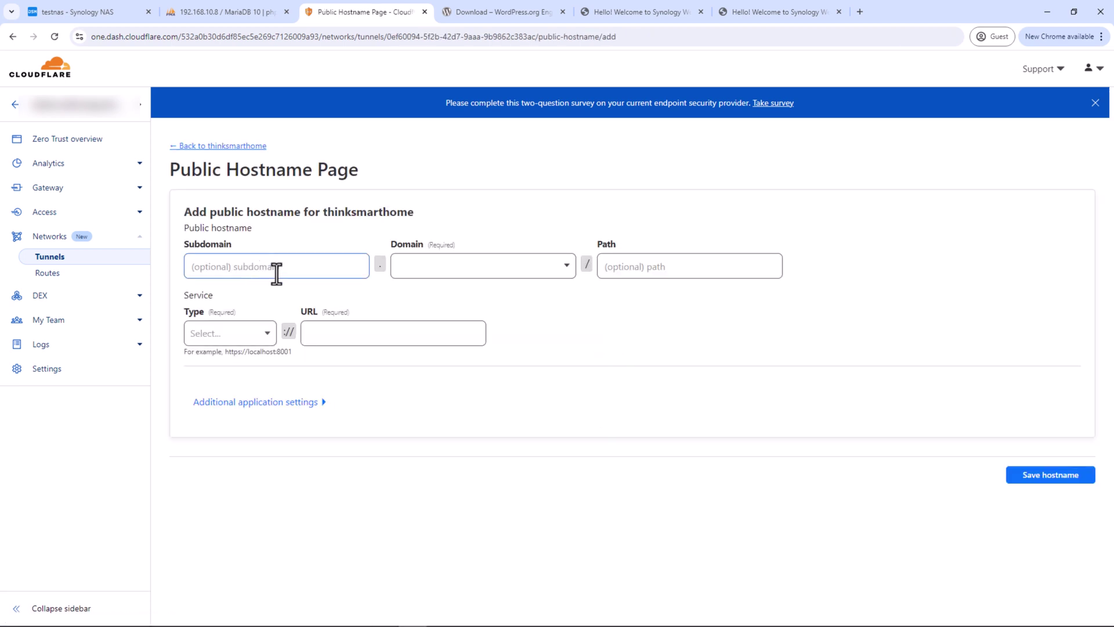
{"action": "left_click", "coordinate": [276, 273]}
{"action": "type", "text": "youtube"}
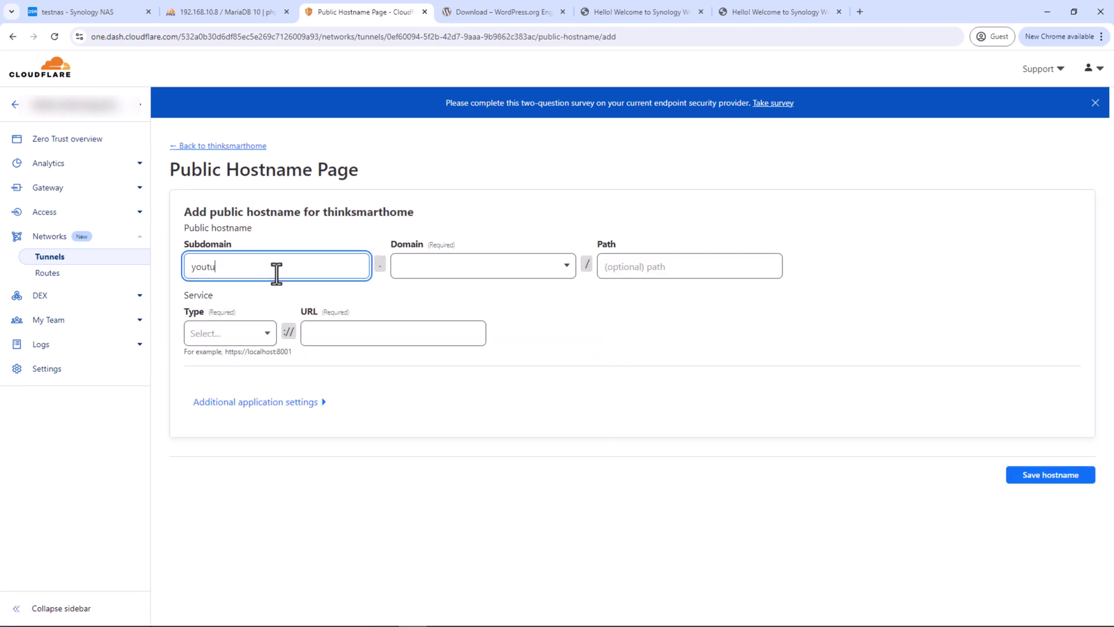
Route it on thinksmarthome.net over HTTP to 192.168.10.8, save, and open its link
{"action": "left_click", "coordinate": [480, 289]}
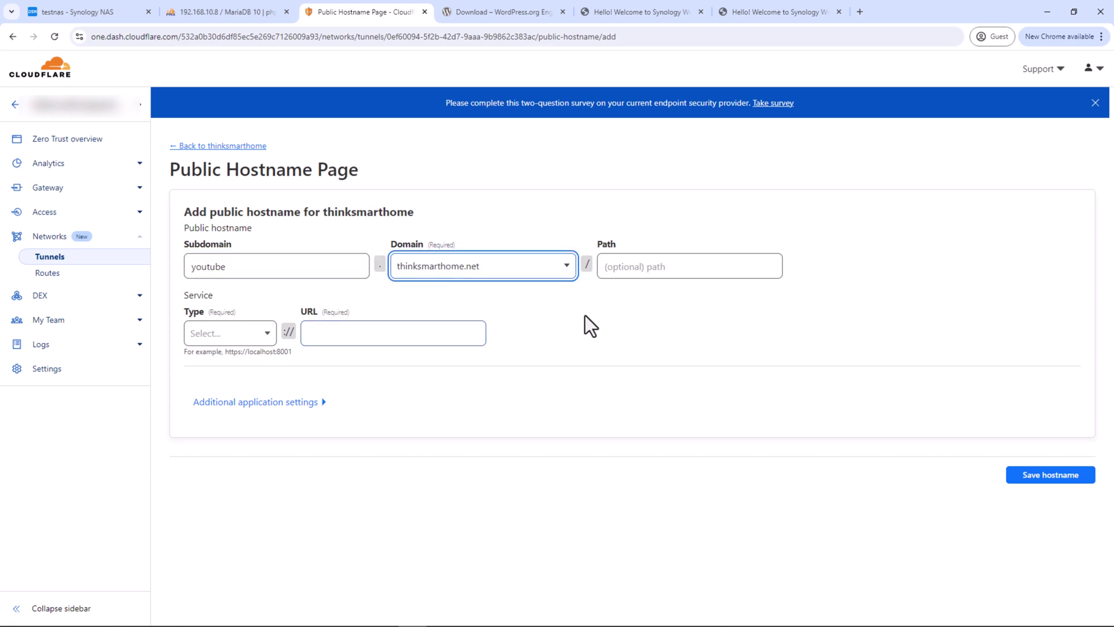
{"action": "left_click", "coordinate": [268, 339]}
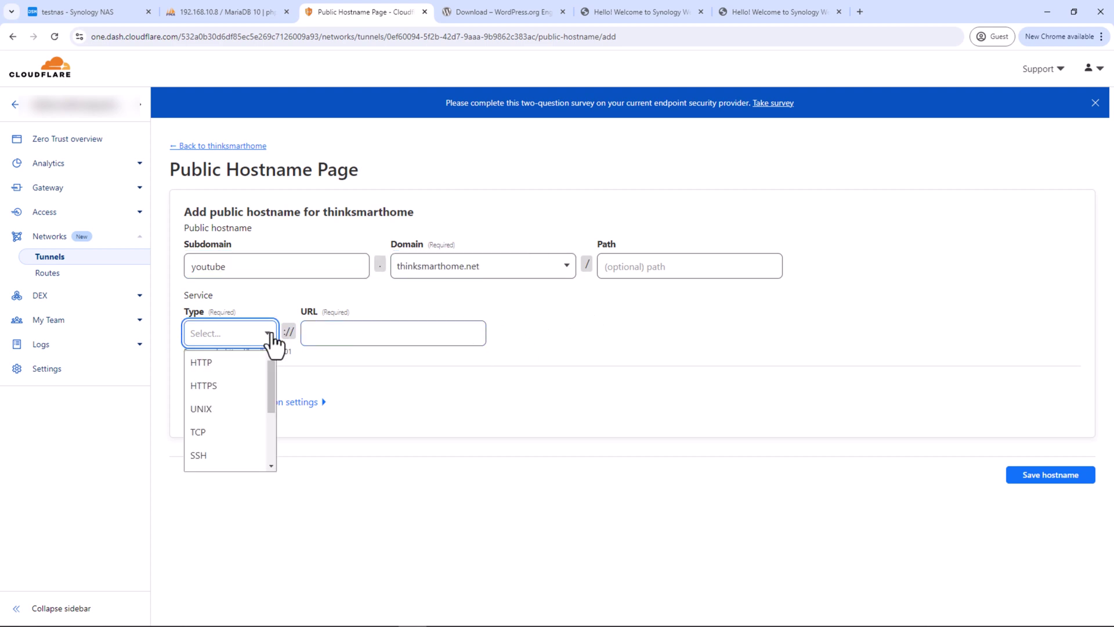
{"action": "left_click", "coordinate": [244, 363]}
{"action": "left_click", "coordinate": [391, 333]}
{"action": "type", "text": "19"}
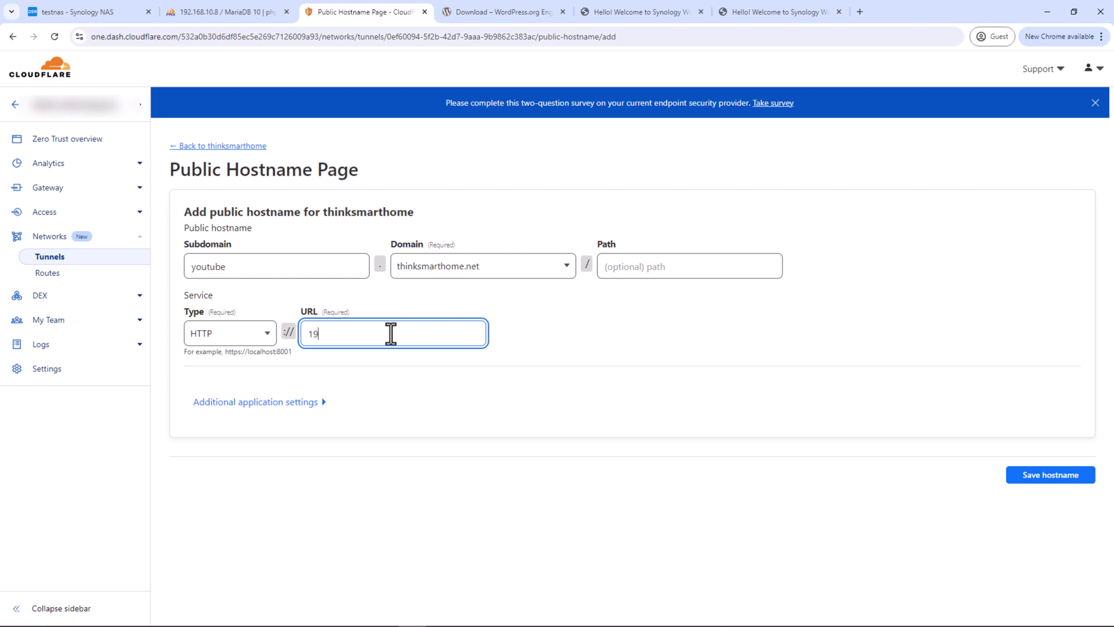
{"action": "type", "text": "2.168.10.8"}
{"action": "left_click", "coordinate": [1084, 466]}
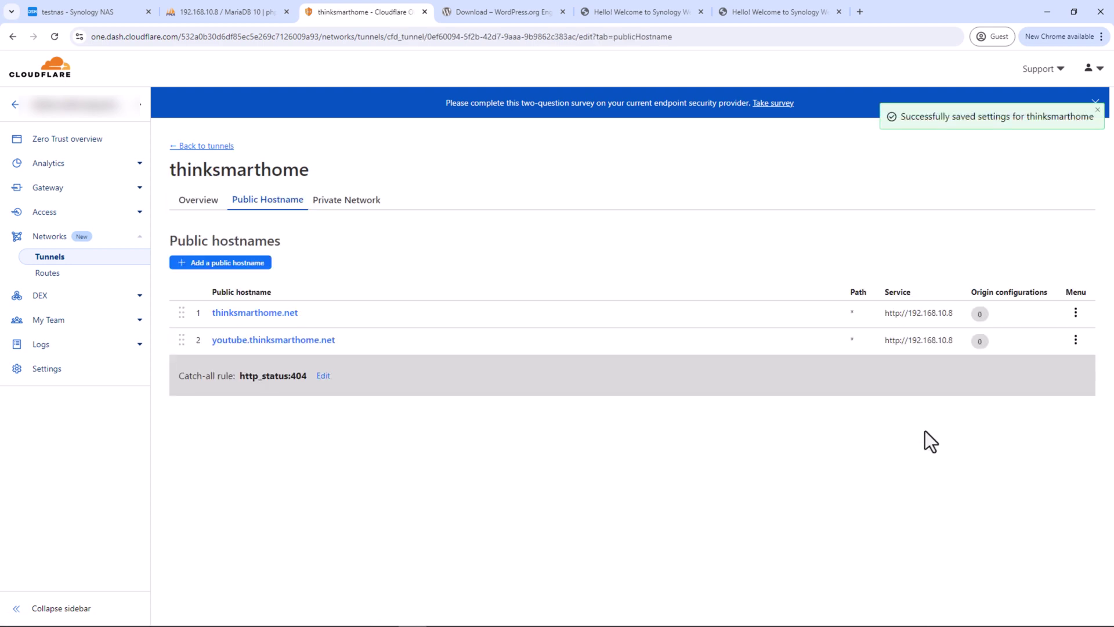
{"action": "left_click", "coordinate": [325, 342]}
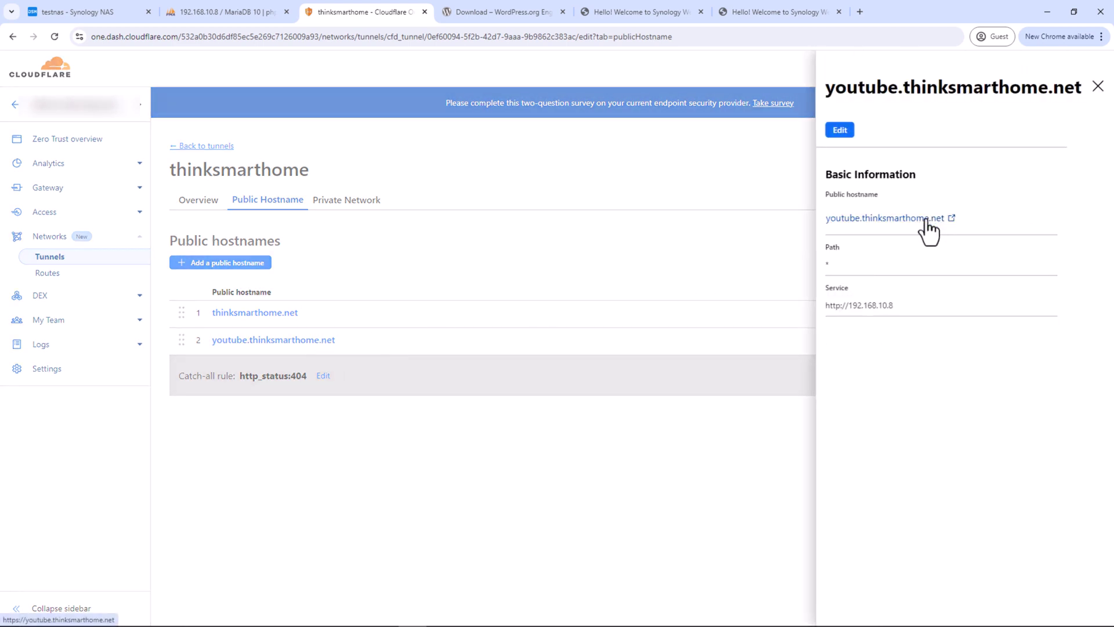
{"action": "left_click", "coordinate": [927, 220]}
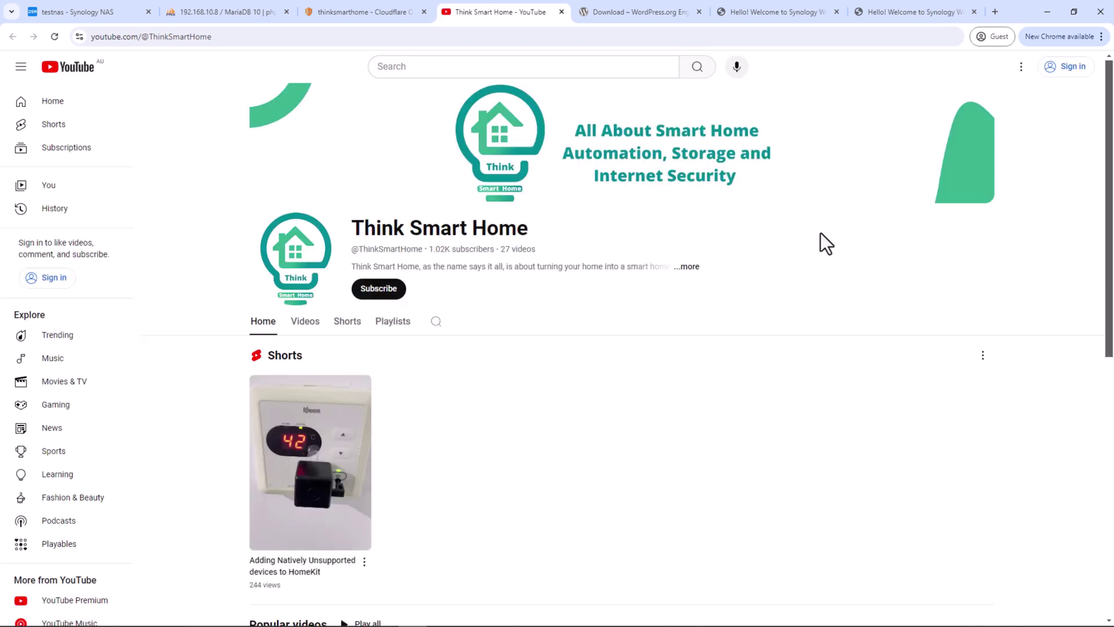
Check the Think Smart Home YouTube channel page, then go to the WordPress.org download page
{"action": "scroll", "coordinate": [743, 304], "scroll_direction": "down", "scroll_amount": 8}
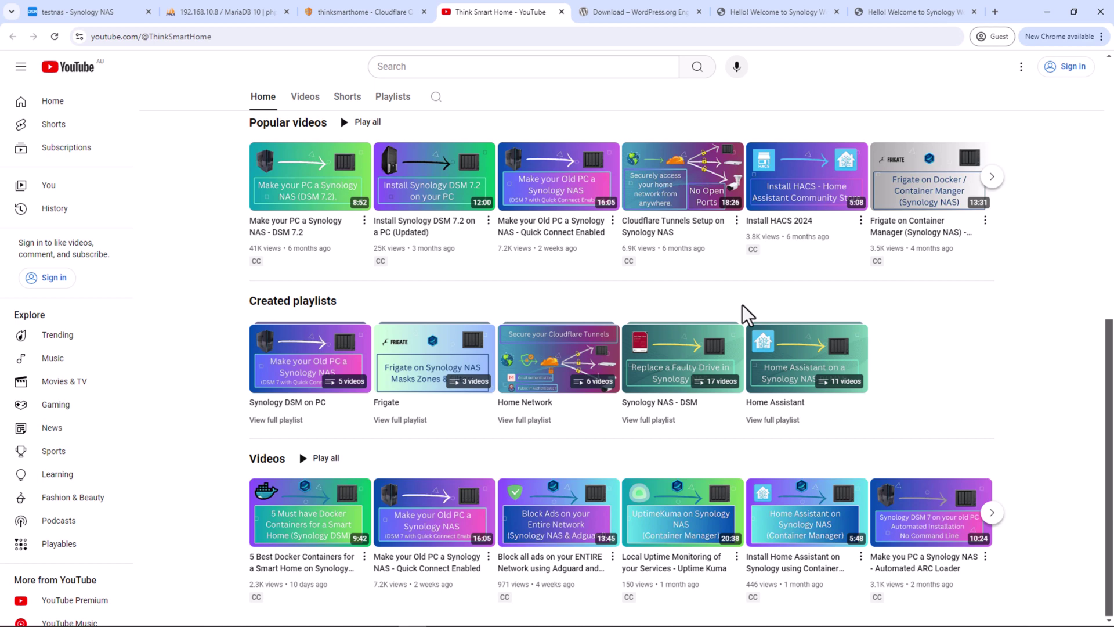
{"action": "scroll", "coordinate": [743, 305], "scroll_direction": "up", "scroll_amount": 5}
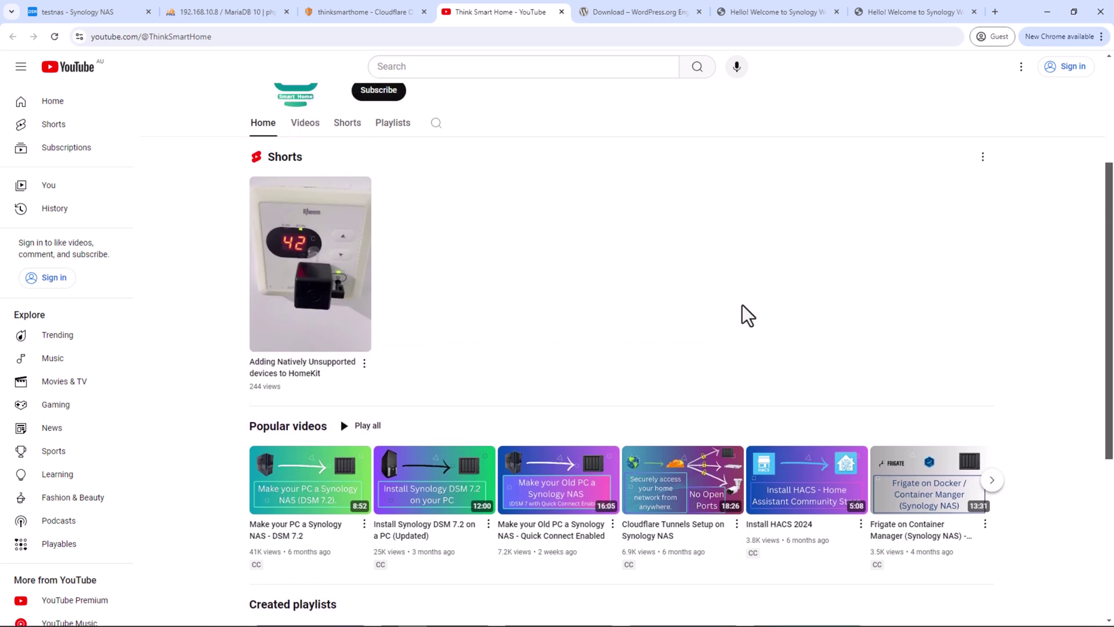
{"action": "scroll", "coordinate": [742, 304], "scroll_direction": "up", "scroll_amount": 4}
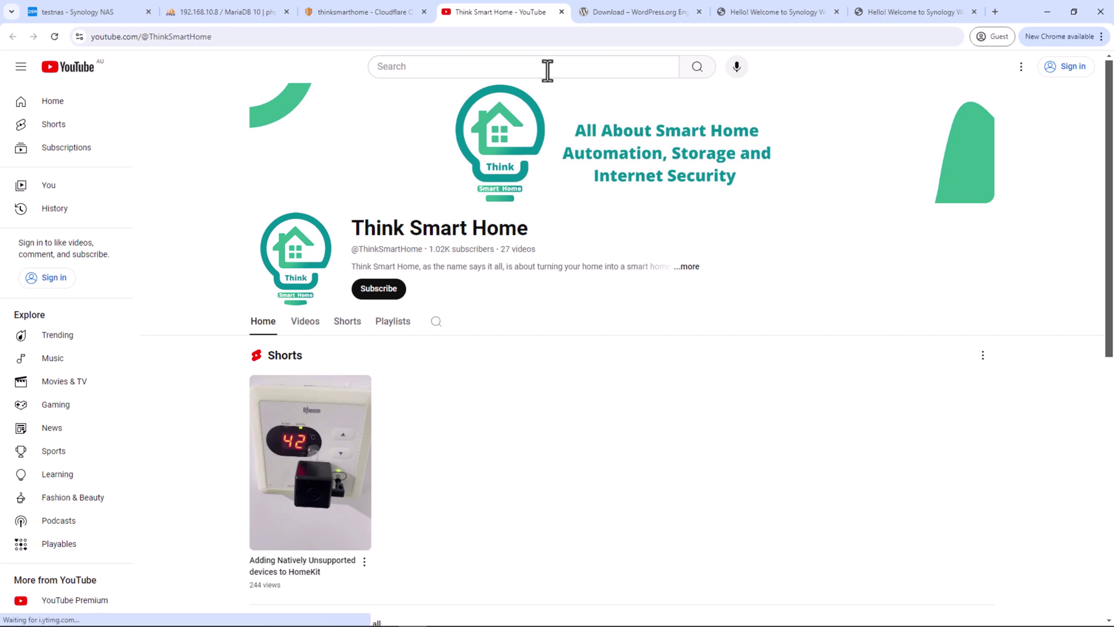
{"action": "left_click", "coordinate": [619, 12]}
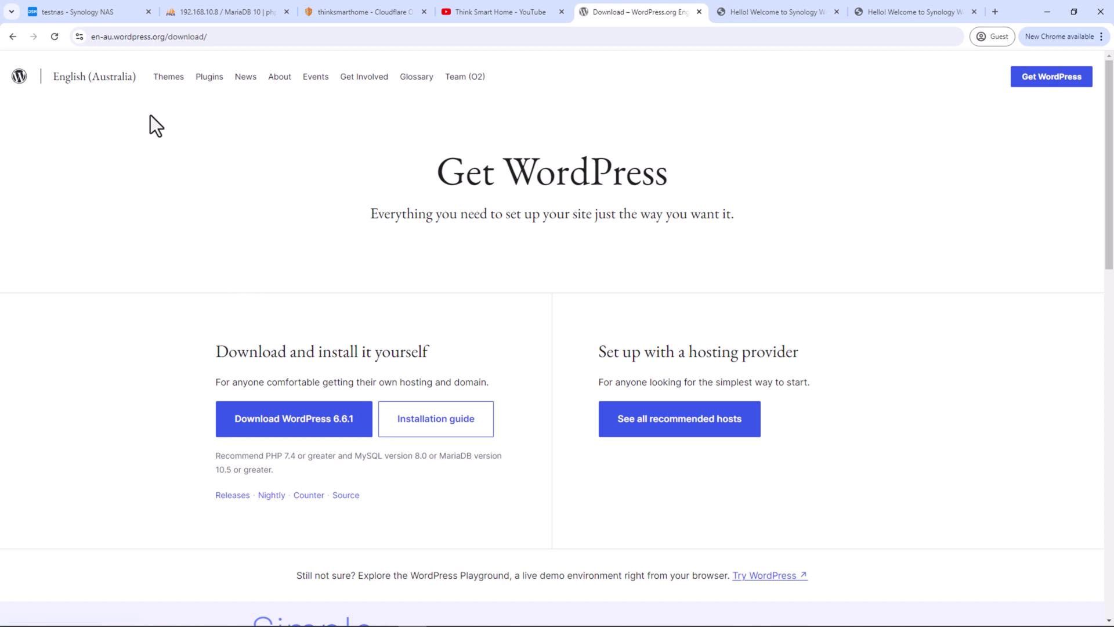
Upload the WordPress zip from Downloads into web/thinksmarthome, skipping existing files
{"action": "key", "text": "ctrl+1"}
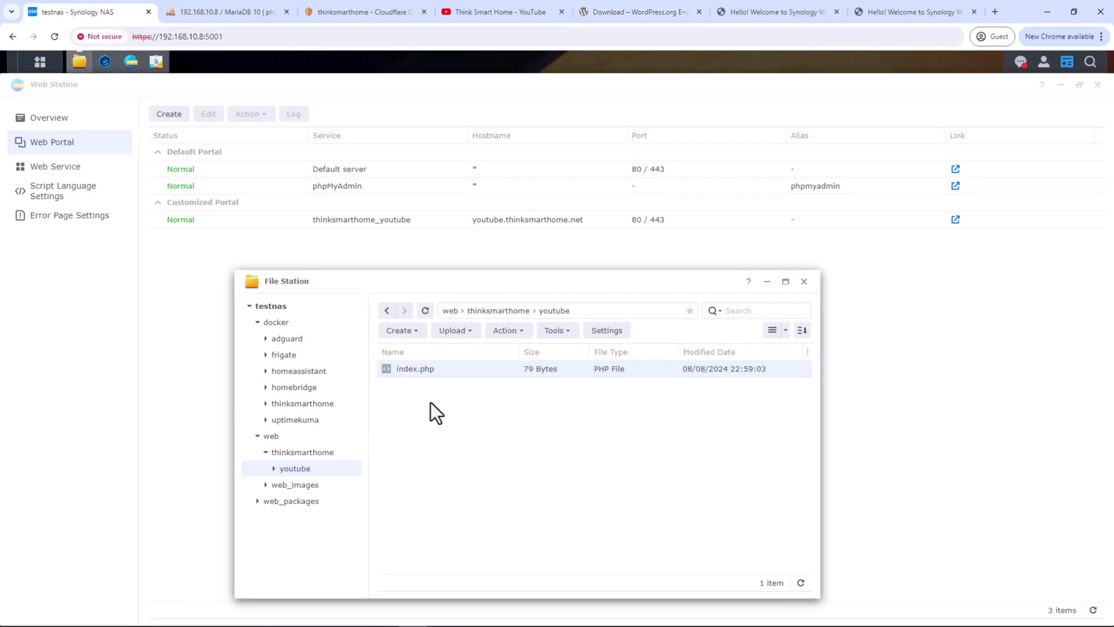
{"action": "left_click", "coordinate": [306, 454]}
{"action": "left_click", "coordinate": [457, 332]}
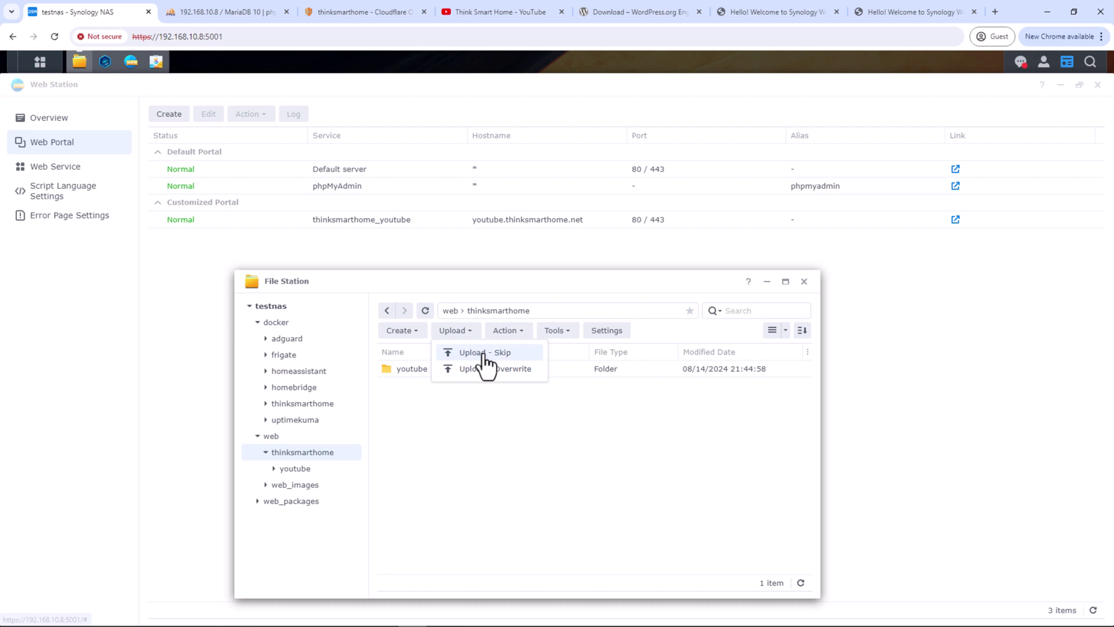
{"action": "left_click", "coordinate": [485, 356]}
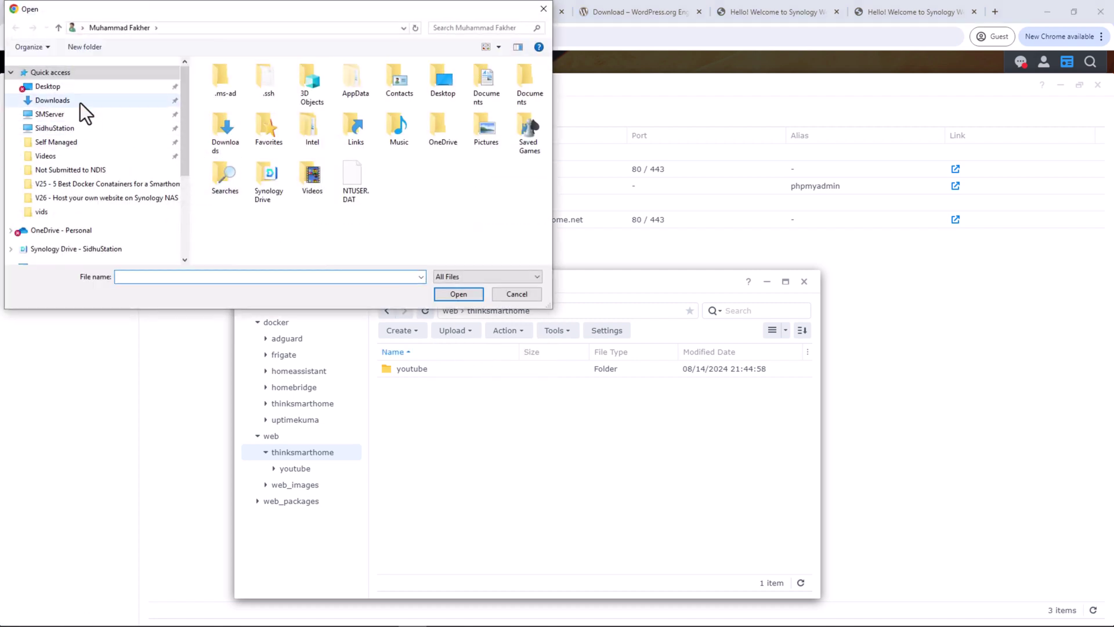
{"action": "left_click", "coordinate": [80, 103]}
{"action": "double_click", "coordinate": [281, 190]}
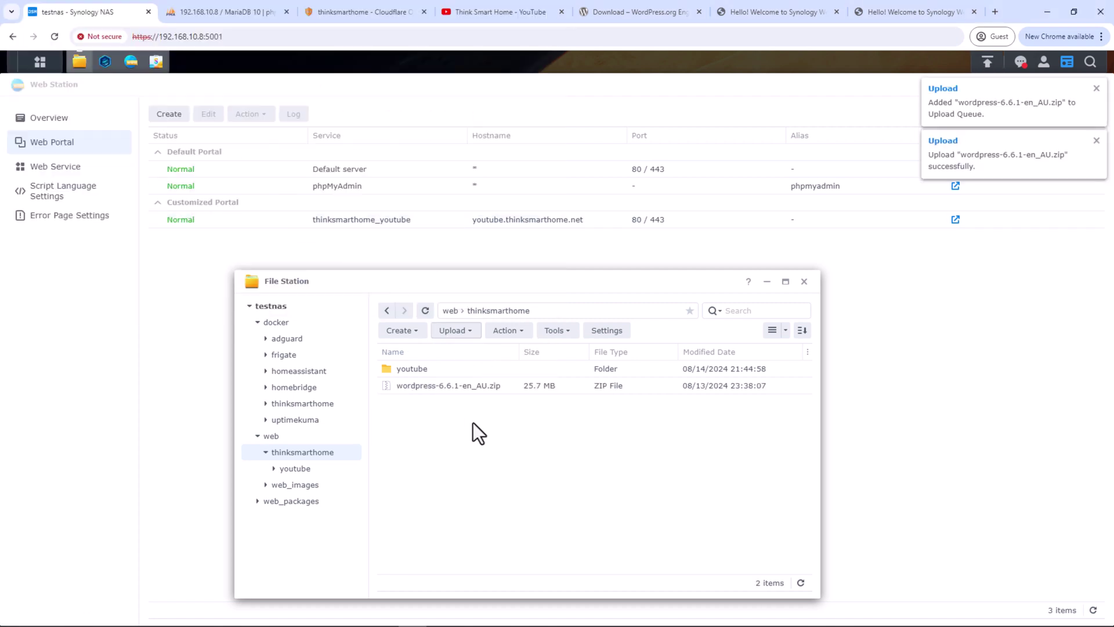
Extract the whole WordPress archive into web/thinksmarthome
{"action": "right_click", "coordinate": [469, 385]}
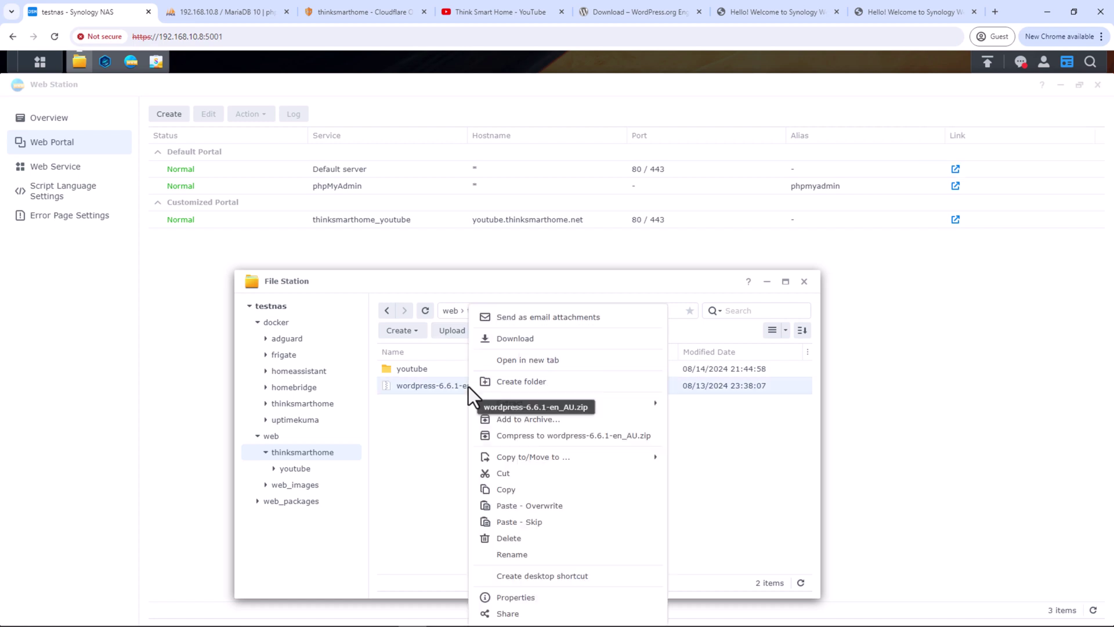
{"action": "mouse_move", "coordinate": [511, 401]}
{"action": "left_click", "coordinate": [717, 408]}
{"action": "left_click", "coordinate": [698, 501]}
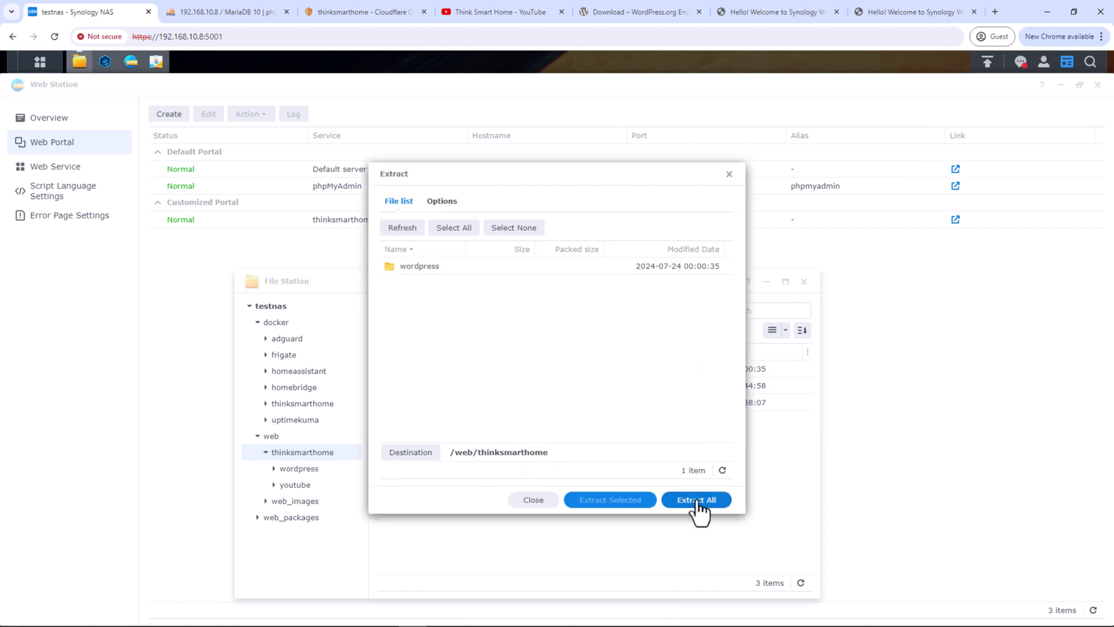
Rename the extracted wordpress folder to wp
{"action": "right_click", "coordinate": [421, 368]}
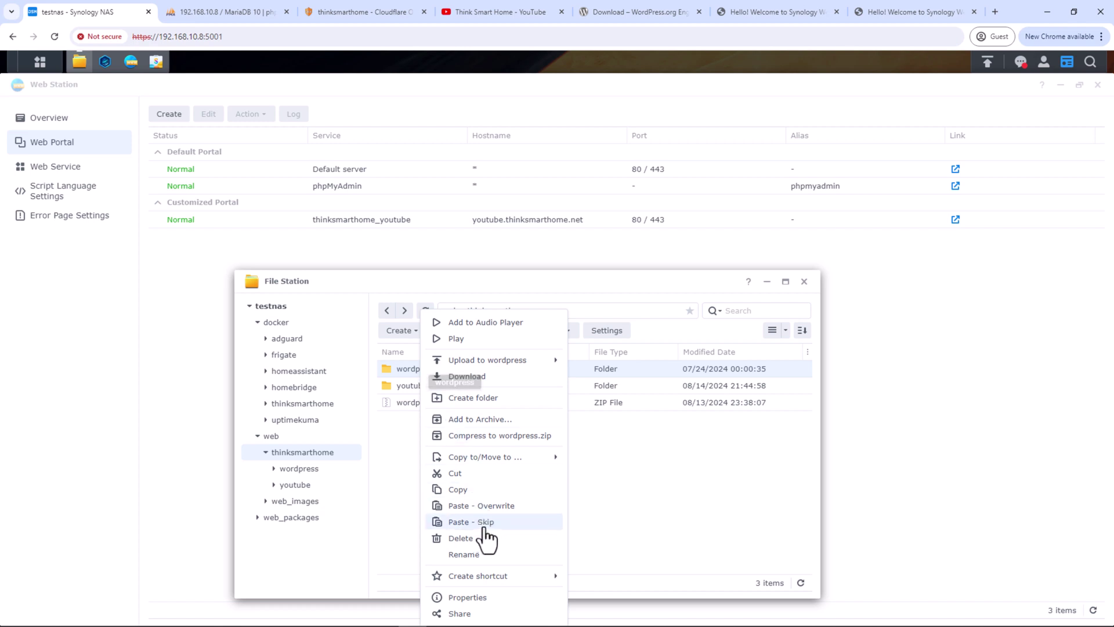
{"action": "left_click", "coordinate": [481, 555]}
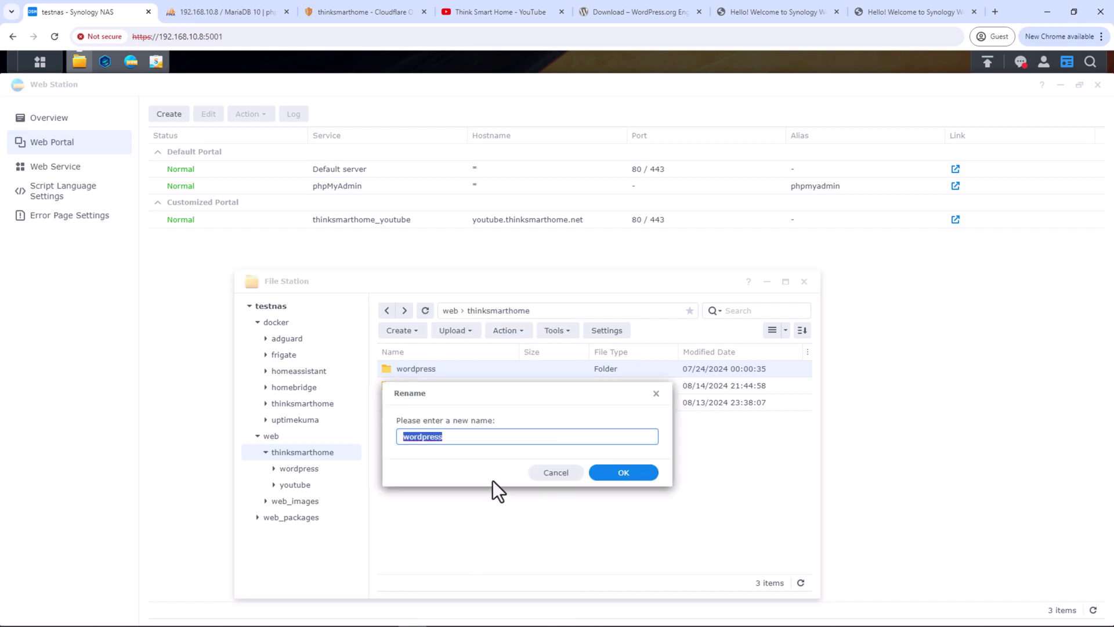
{"action": "type", "text": "wp"}
{"action": "left_click", "coordinate": [608, 473]}
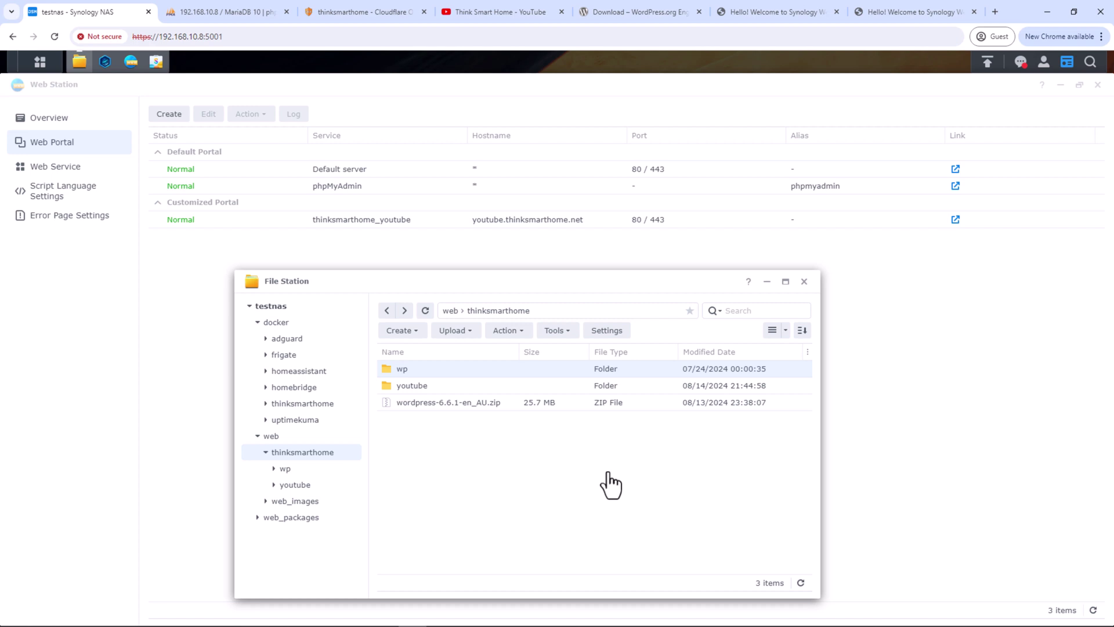
Start a native script language web service named thinksmarthome_wp, with the name as description
{"action": "left_click", "coordinate": [73, 167]}
{"action": "left_click", "coordinate": [169, 114]}
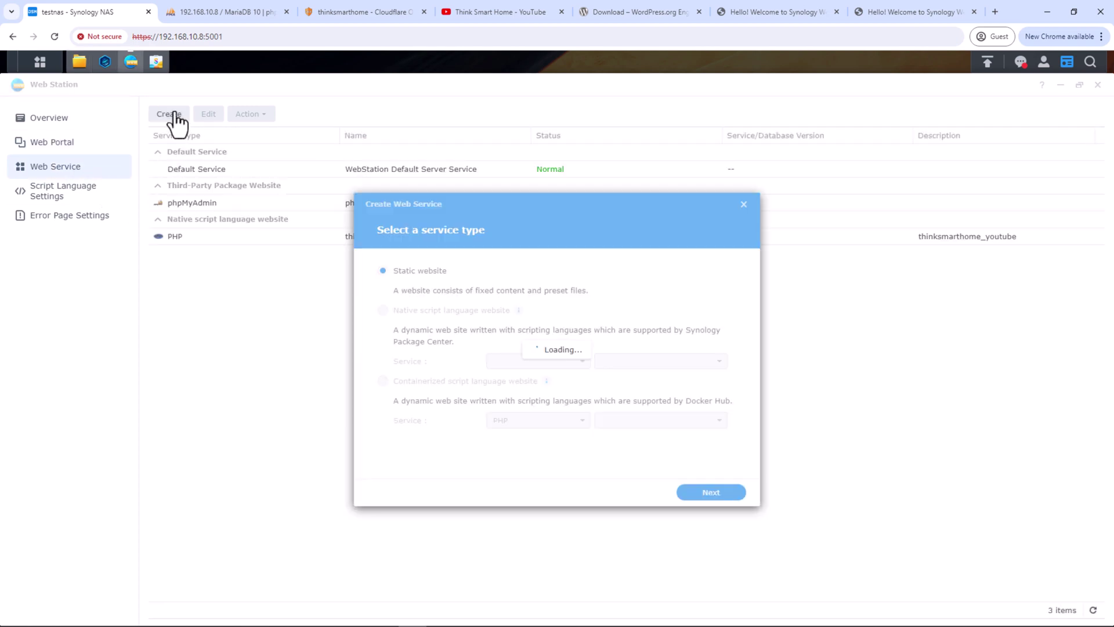
{"action": "left_click", "coordinate": [386, 308]}
{"action": "left_click", "coordinate": [711, 492]}
{"action": "left_click", "coordinate": [571, 272]}
{"action": "type", "text": "thinksmarthome_wp"}
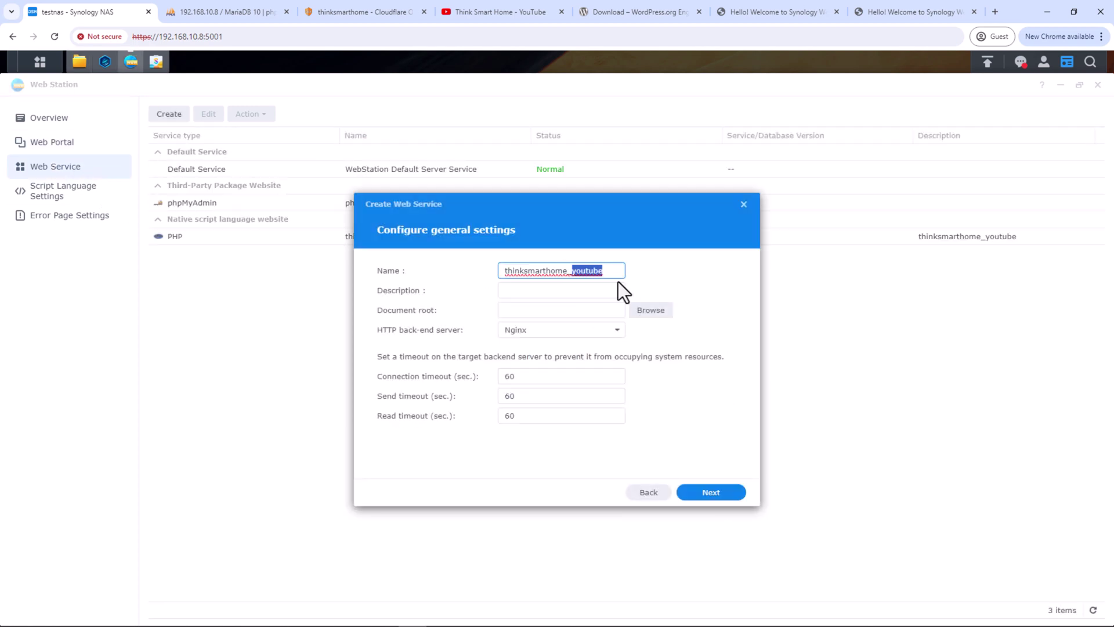
{"action": "left_click", "coordinate": [618, 283]}
{"action": "double_click", "coordinate": [607, 272]}
{"action": "key", "text": "ctrl+c"}
{"action": "left_click", "coordinate": [572, 290]}
{"action": "key", "text": "ctrl+v"}
Use Apache HTTP Server 2.4 with document root web/thinksmarthome/wp and create the service
{"action": "left_click", "coordinate": [590, 329]}
{"action": "left_click", "coordinate": [523, 364]}
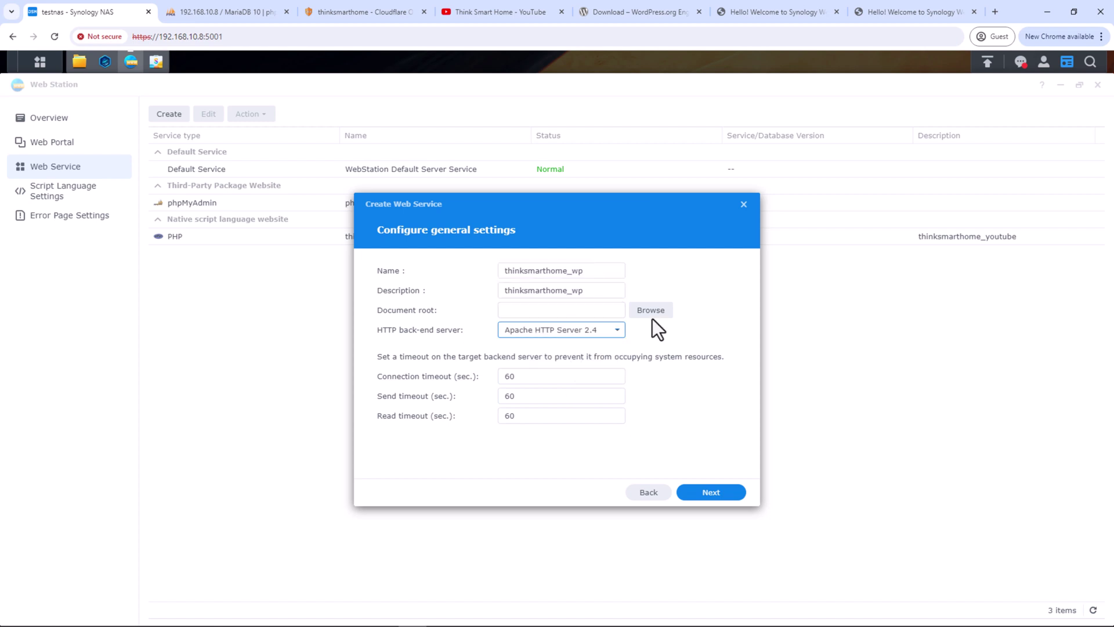
{"action": "left_click", "coordinate": [650, 310]}
{"action": "left_click", "coordinate": [452, 304]}
{"action": "left_click", "coordinate": [461, 320]}
{"action": "left_click", "coordinate": [481, 337]}
{"action": "left_click", "coordinate": [647, 481]}
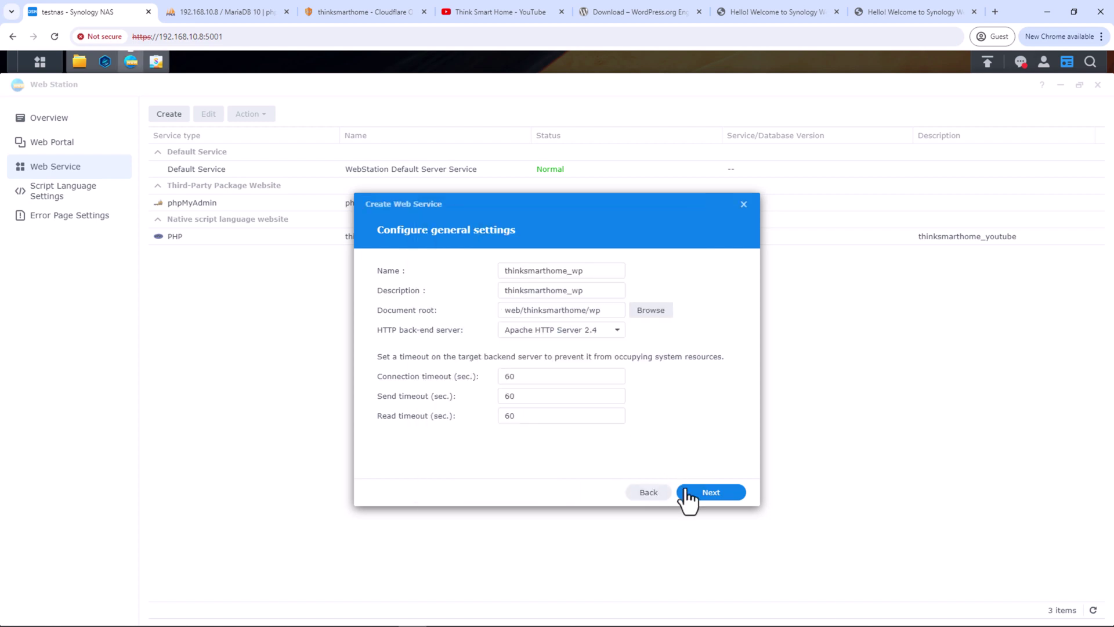
{"action": "left_click", "coordinate": [711, 493]}
{"action": "left_click", "coordinate": [711, 492]}
{"action": "left_click", "coordinate": [650, 380]}
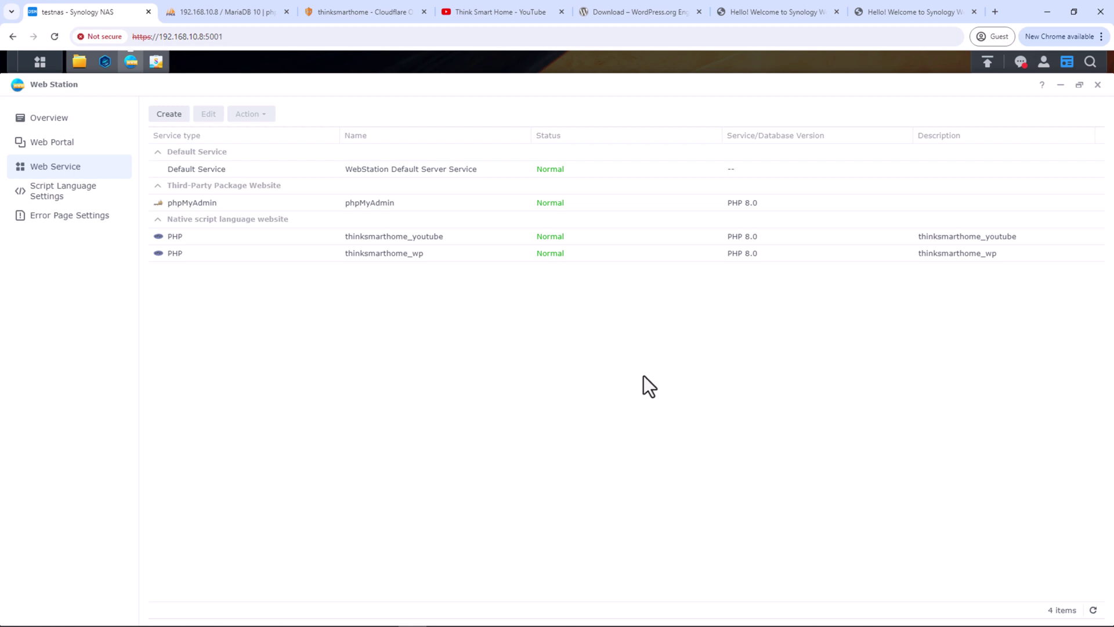
Add a web service portal for thinksmarthome_wp with hostname thinksmarthome.net
{"action": "left_click", "coordinate": [80, 149]}
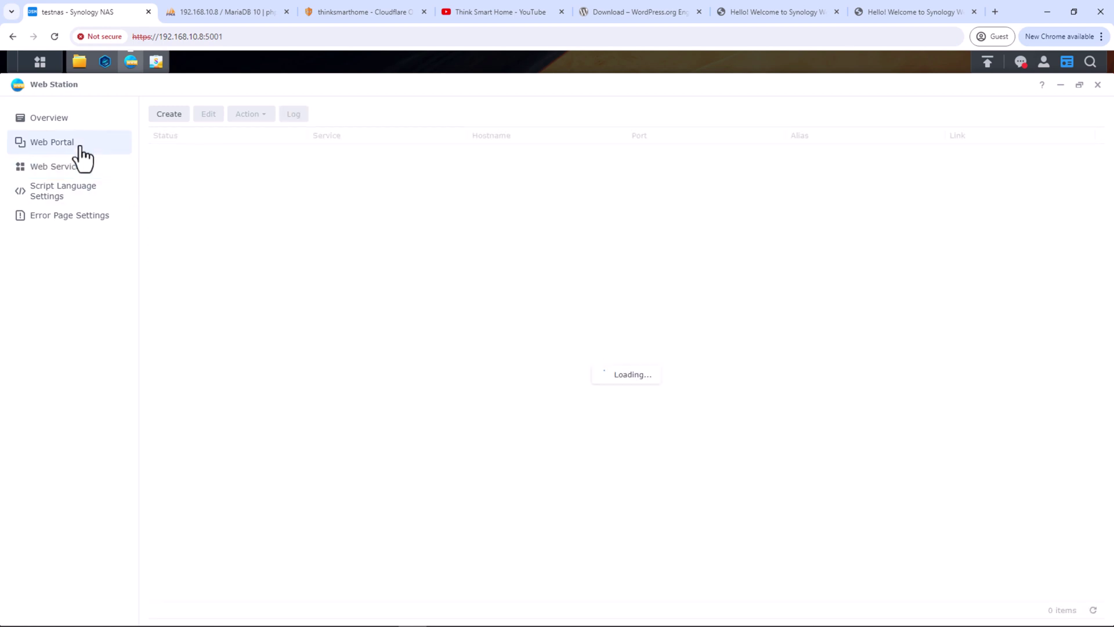
{"action": "left_click", "coordinate": [171, 116]}
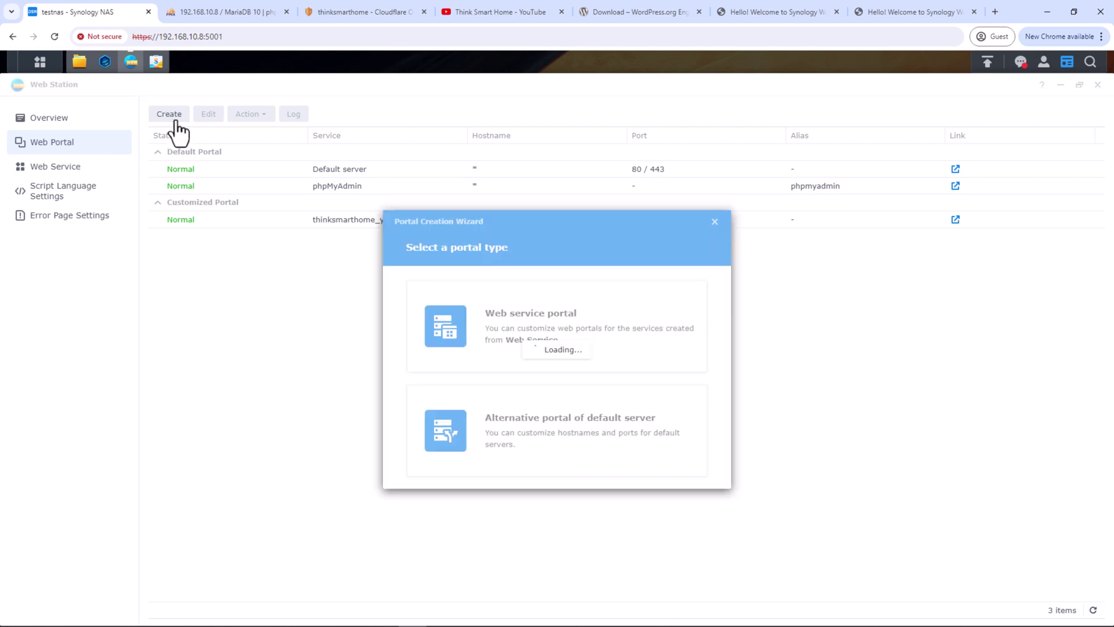
{"action": "left_click", "coordinate": [528, 326]}
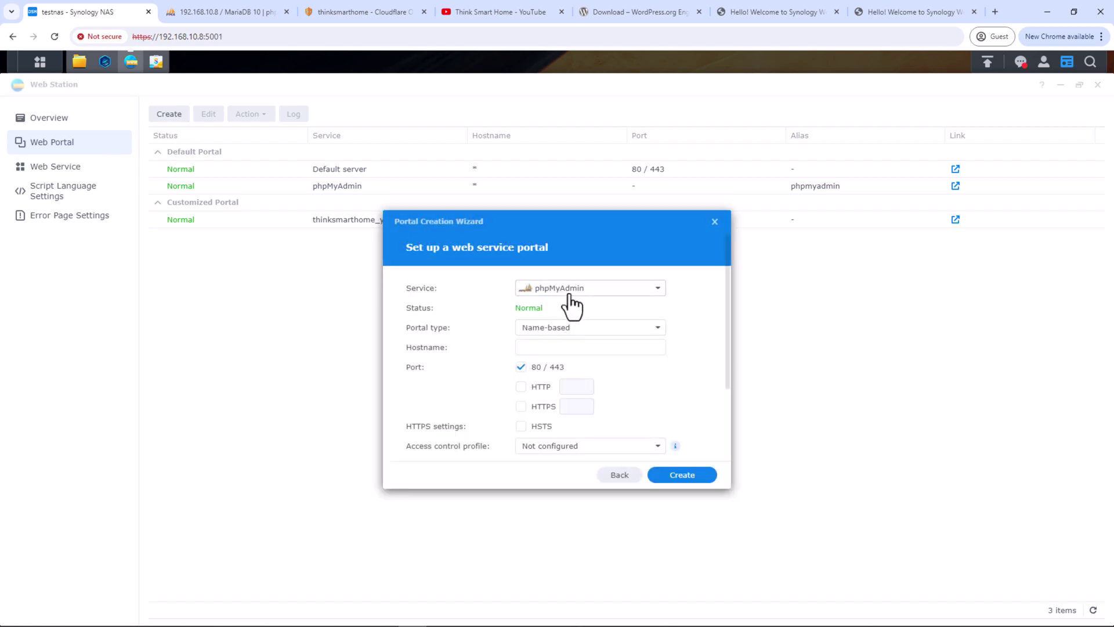
{"action": "left_click", "coordinate": [572, 290]}
{"action": "left_click", "coordinate": [584, 375]}
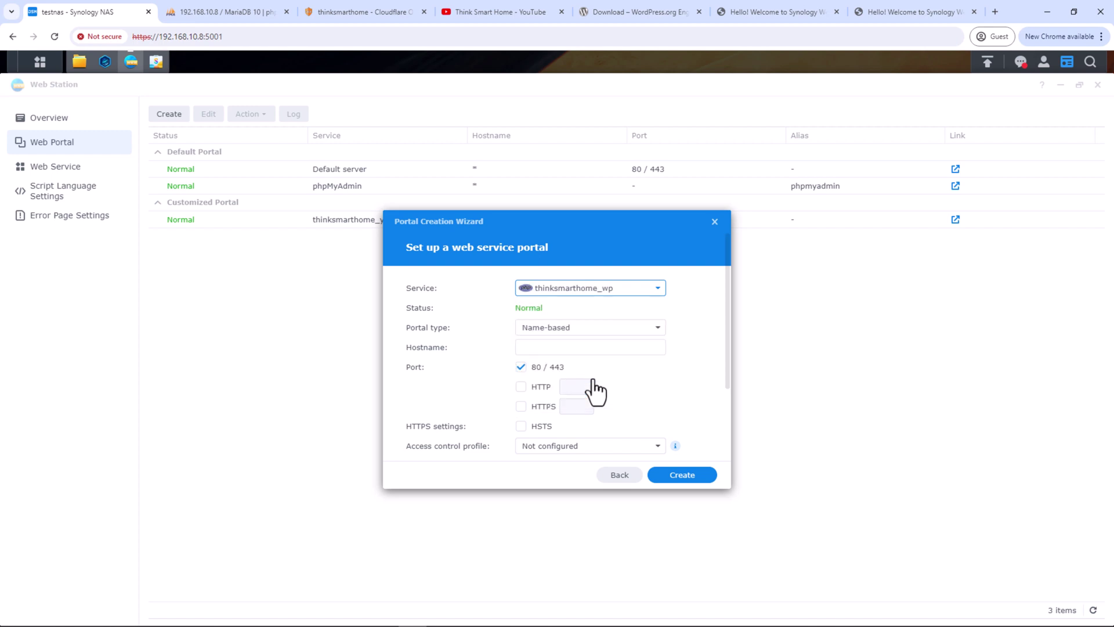
{"action": "left_click", "coordinate": [575, 348]}
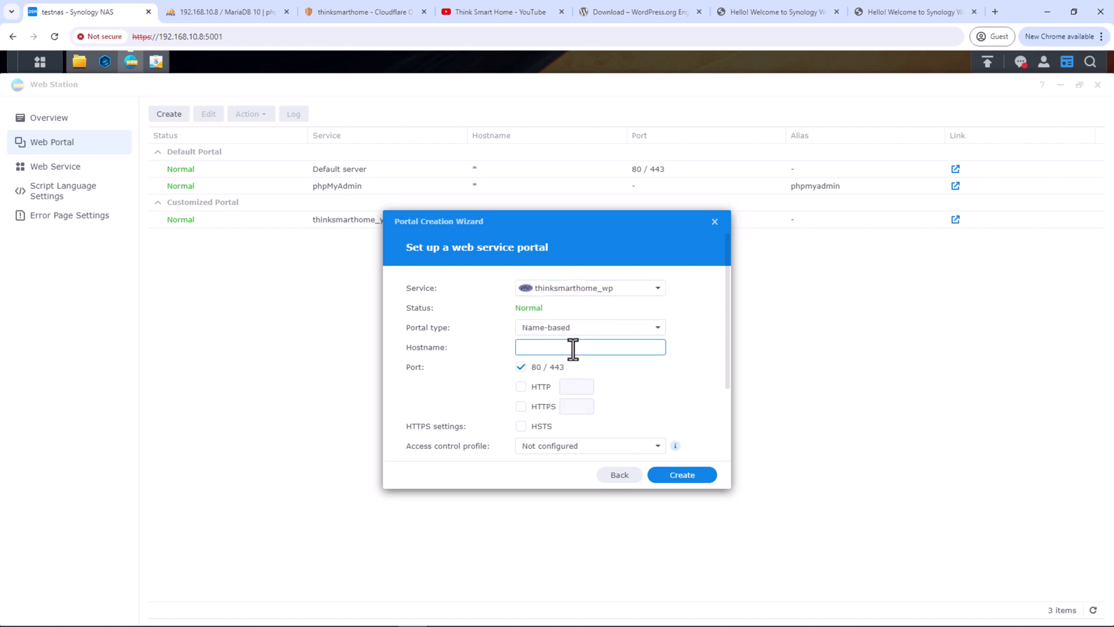
{"action": "type", "text": "thinksmarthome.net"}
{"action": "left_click", "coordinate": [685, 476]}
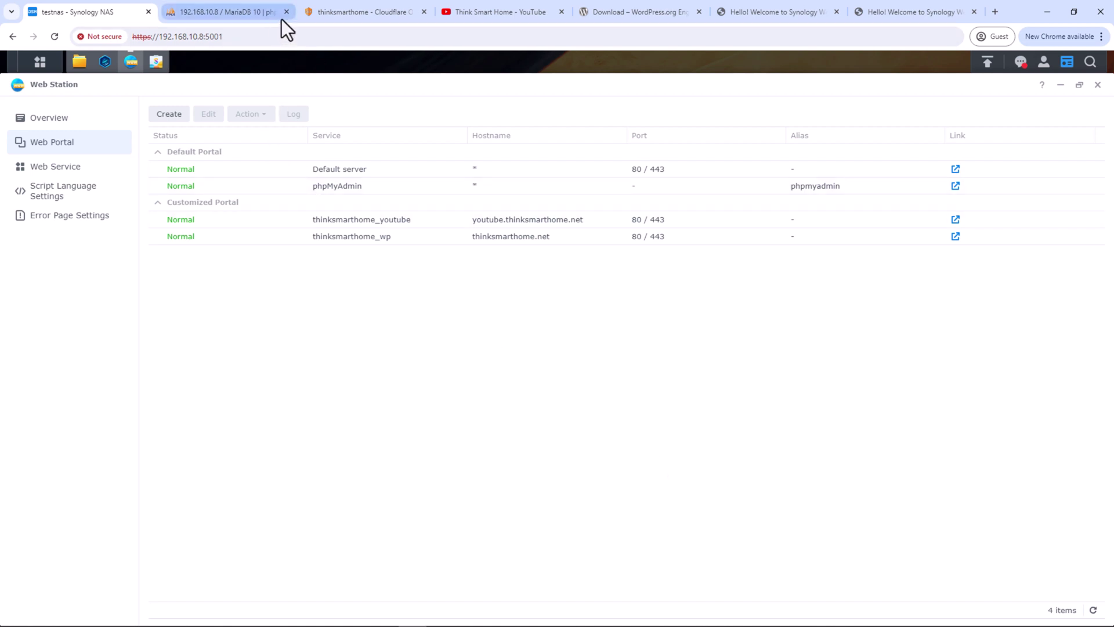
Open thinksmarthome.net in a new tab from the tunnel's public hostname details
{"action": "left_click", "coordinate": [323, 10]}
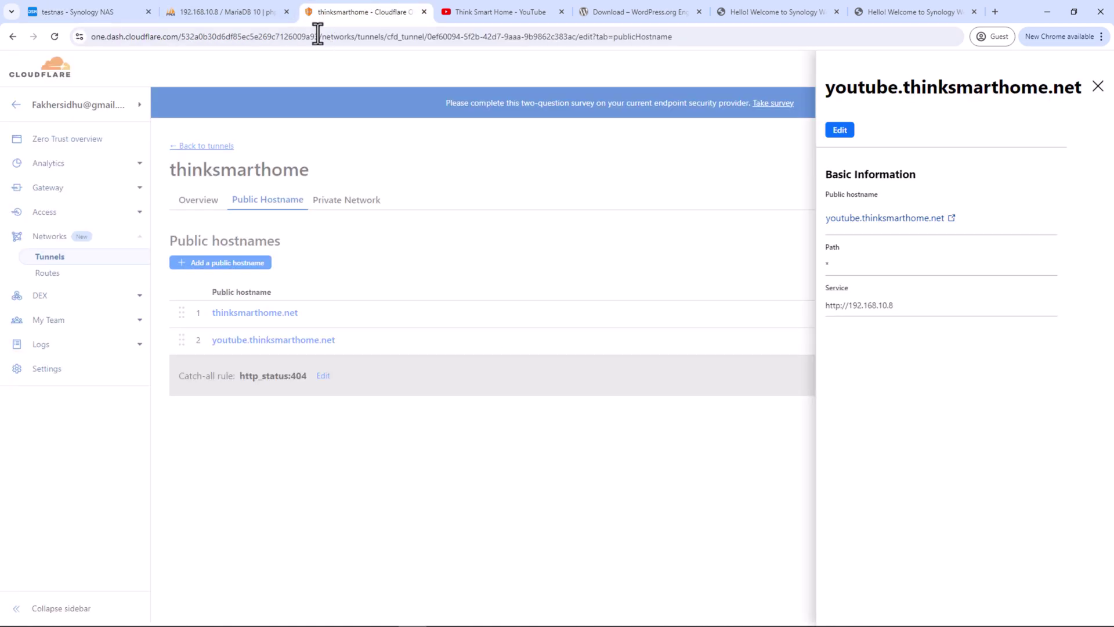
{"action": "left_click", "coordinate": [343, 439]}
{"action": "left_click", "coordinate": [279, 315]}
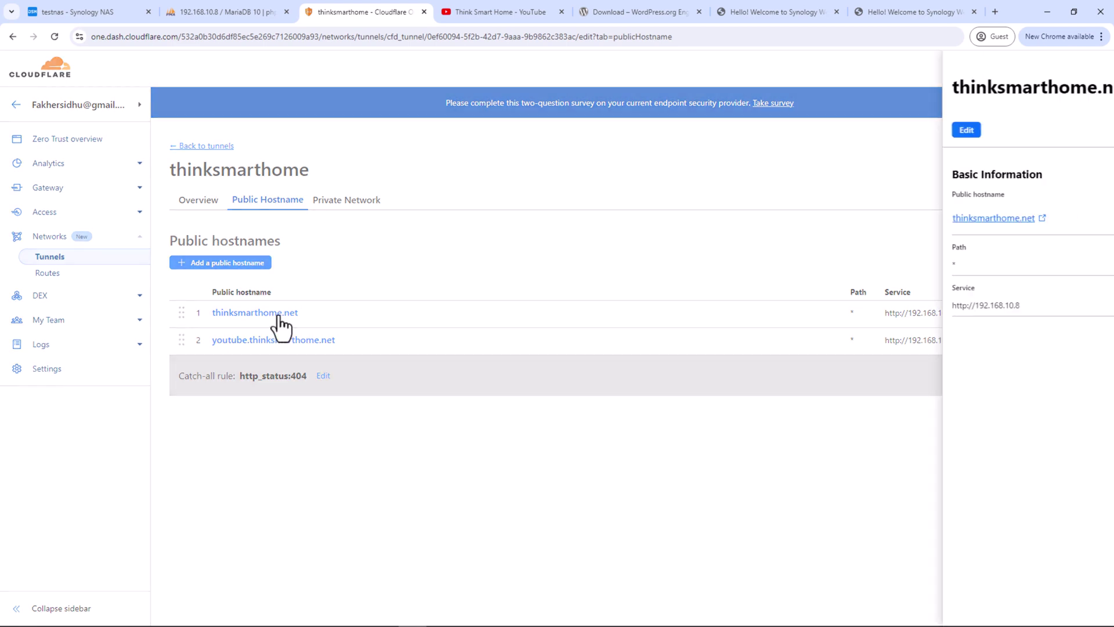
{"action": "left_click", "coordinate": [929, 225]}
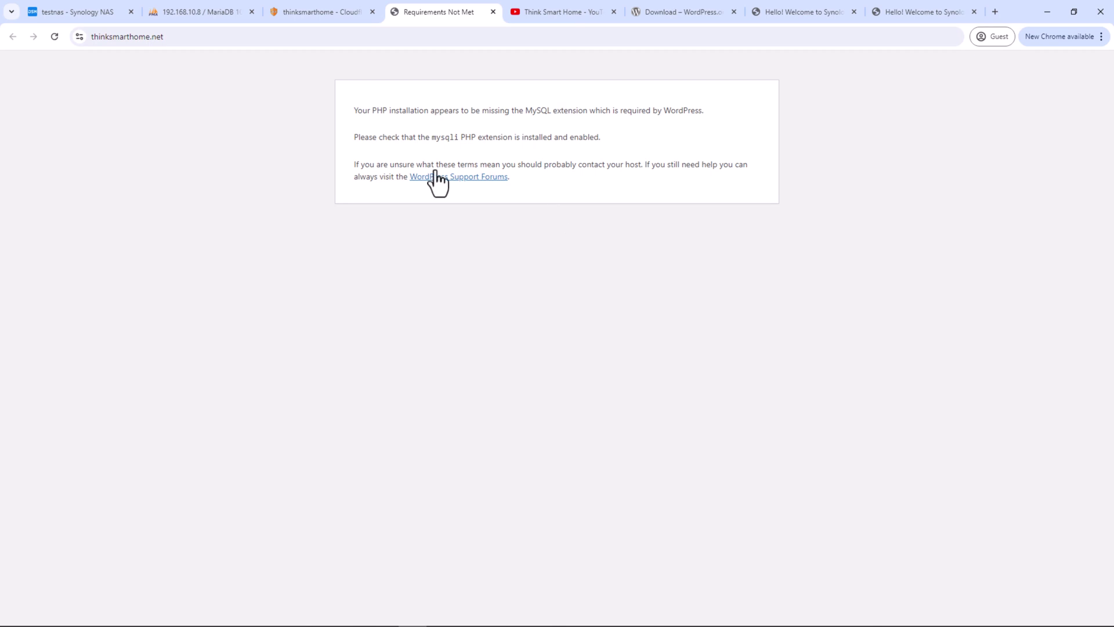
Return to the Synology NAS tab
{"action": "left_click", "coordinate": [103, 17]}
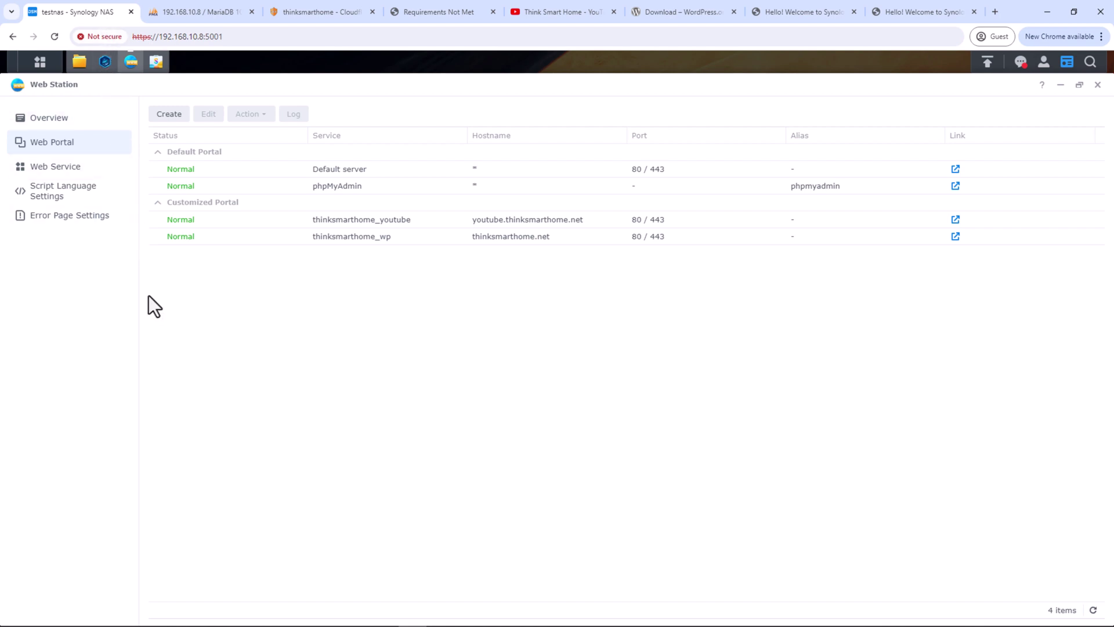
Enable mysqli in the user-defined PHP 8.0 profile, save, and reload the WordPress site
{"action": "left_click", "coordinate": [91, 198]}
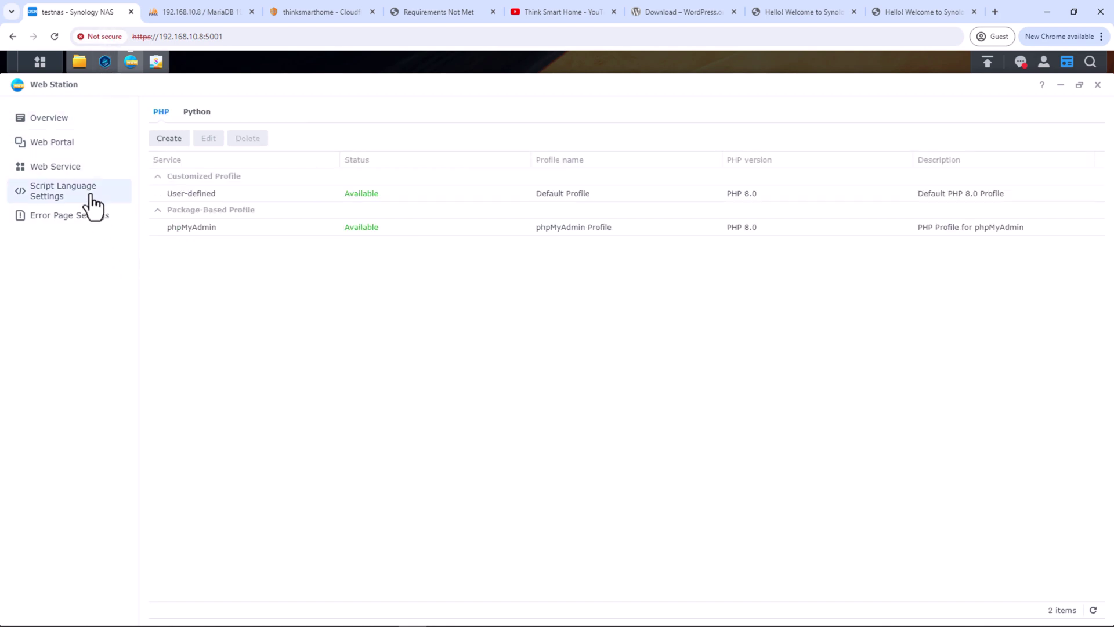
{"action": "left_click", "coordinate": [213, 194]}
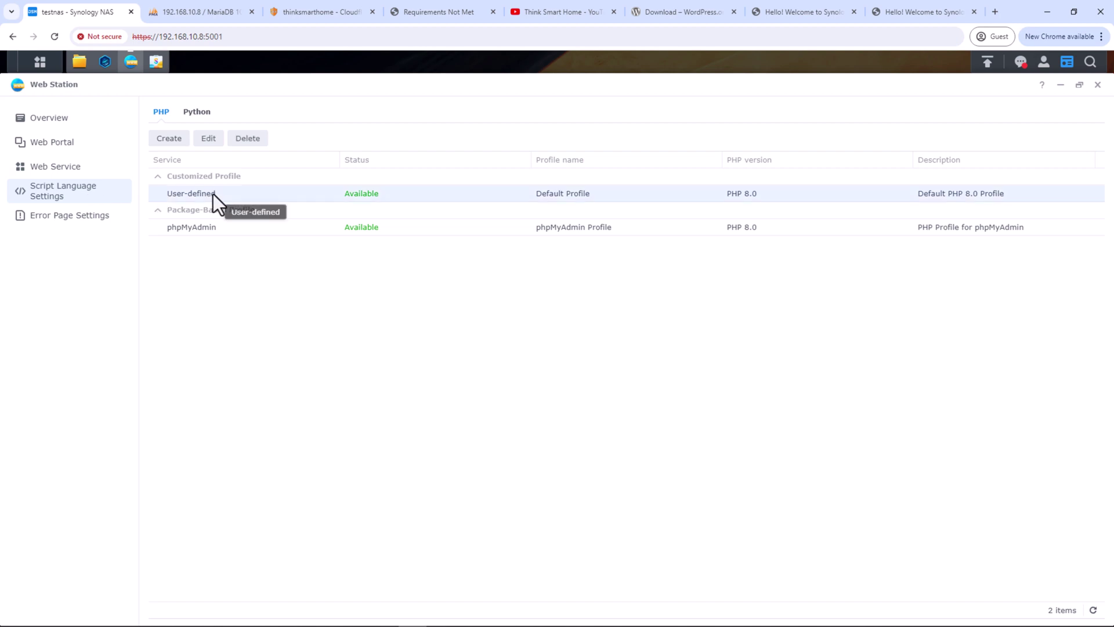
{"action": "left_click", "coordinate": [208, 139]}
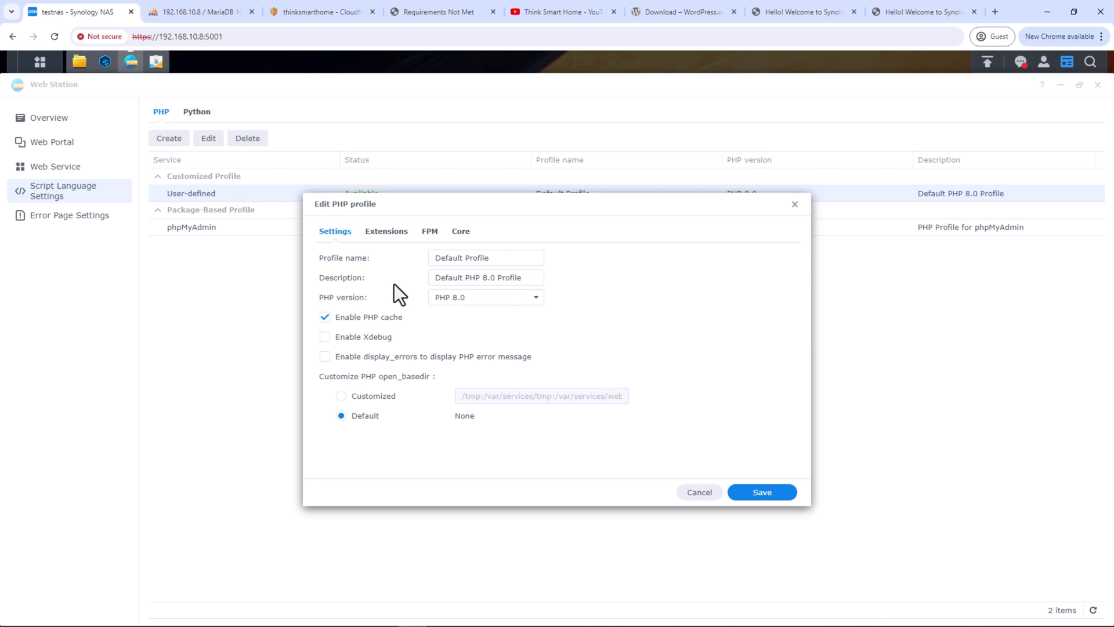
{"action": "left_click", "coordinate": [387, 232]}
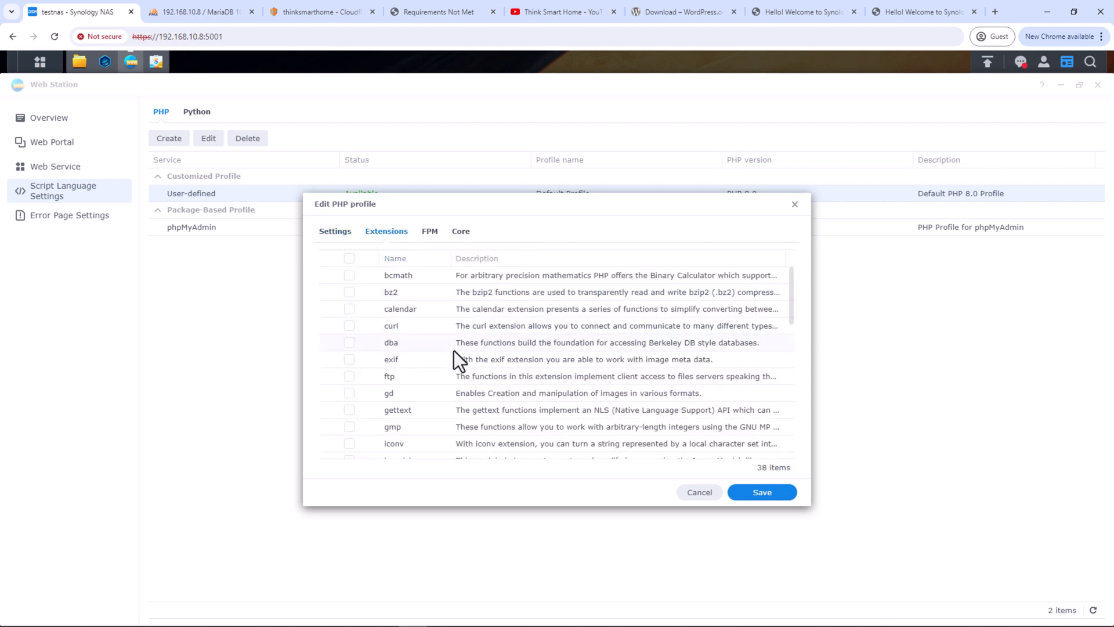
{"action": "scroll", "coordinate": [454, 350], "scroll_direction": "down", "scroll_amount": 2}
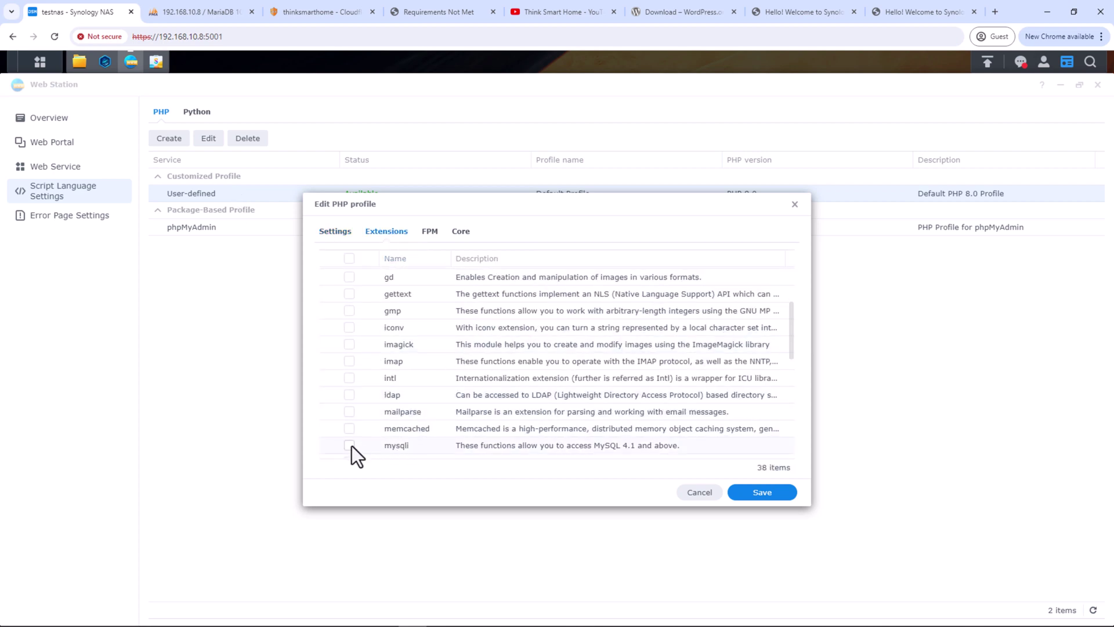
{"action": "left_click", "coordinate": [770, 494]}
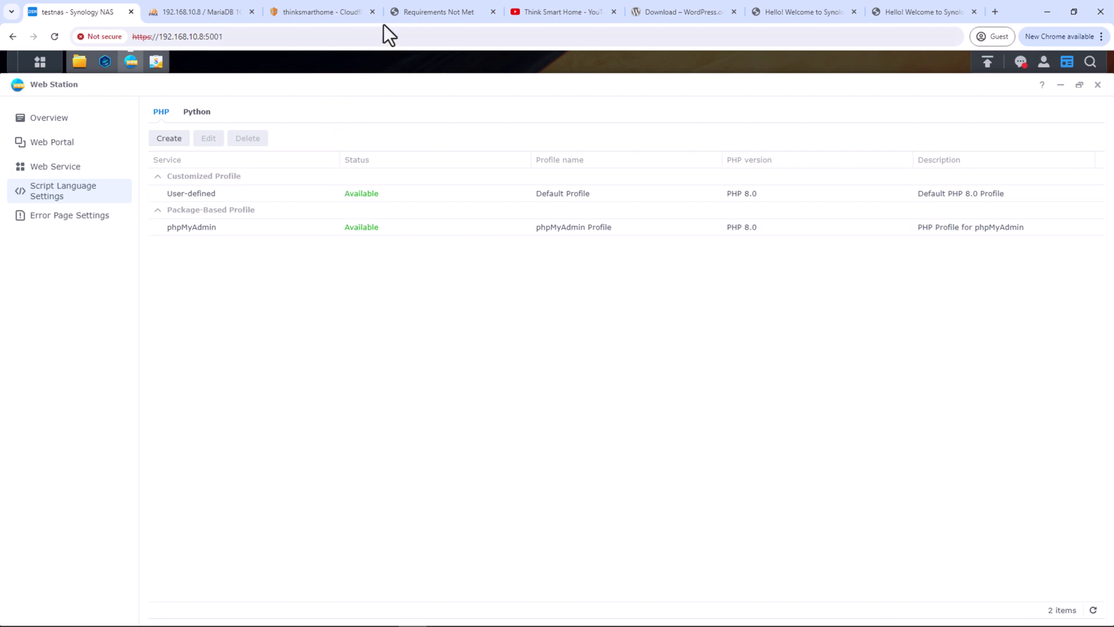
{"action": "left_click", "coordinate": [408, 11]}
{"action": "left_click", "coordinate": [55, 36]}
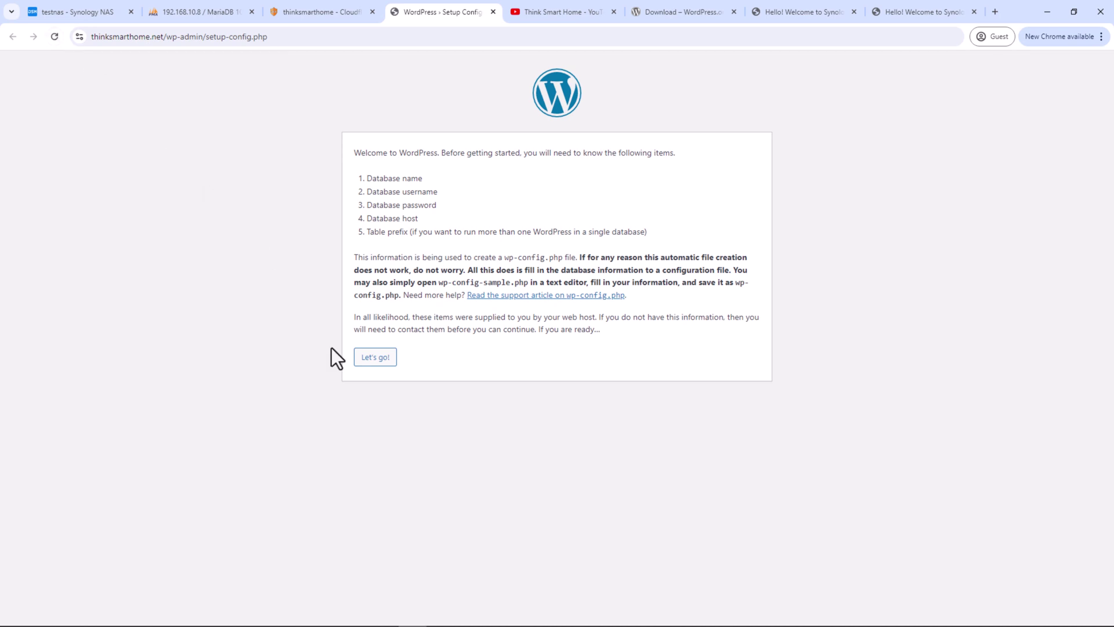
Begin the WordPress database configuration, then switch to phpMyAdmin
{"action": "left_click", "coordinate": [386, 360]}
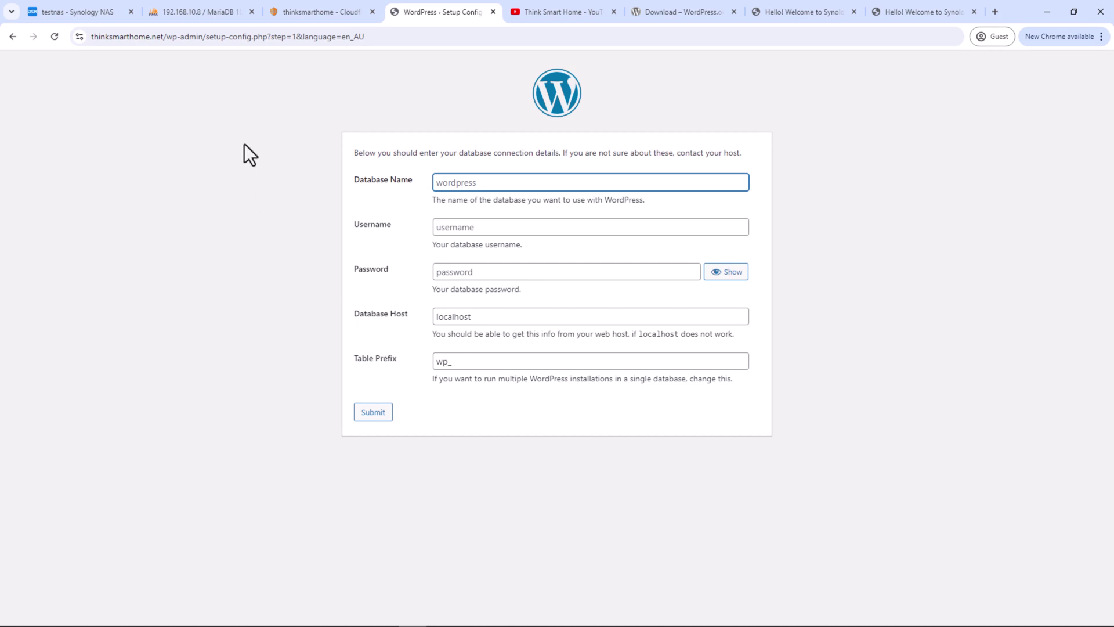
{"action": "left_click", "coordinate": [207, 16]}
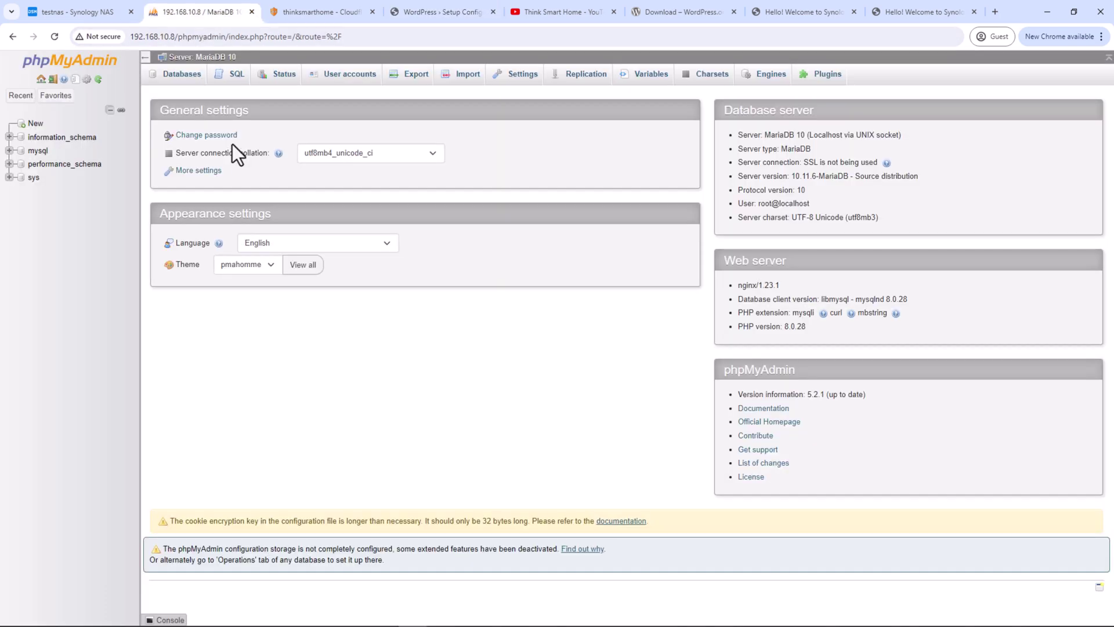
Create the empty tsh_wp database and start adding a user account for it
{"action": "left_click", "coordinate": [179, 81]}
{"action": "left_click", "coordinate": [218, 172]}
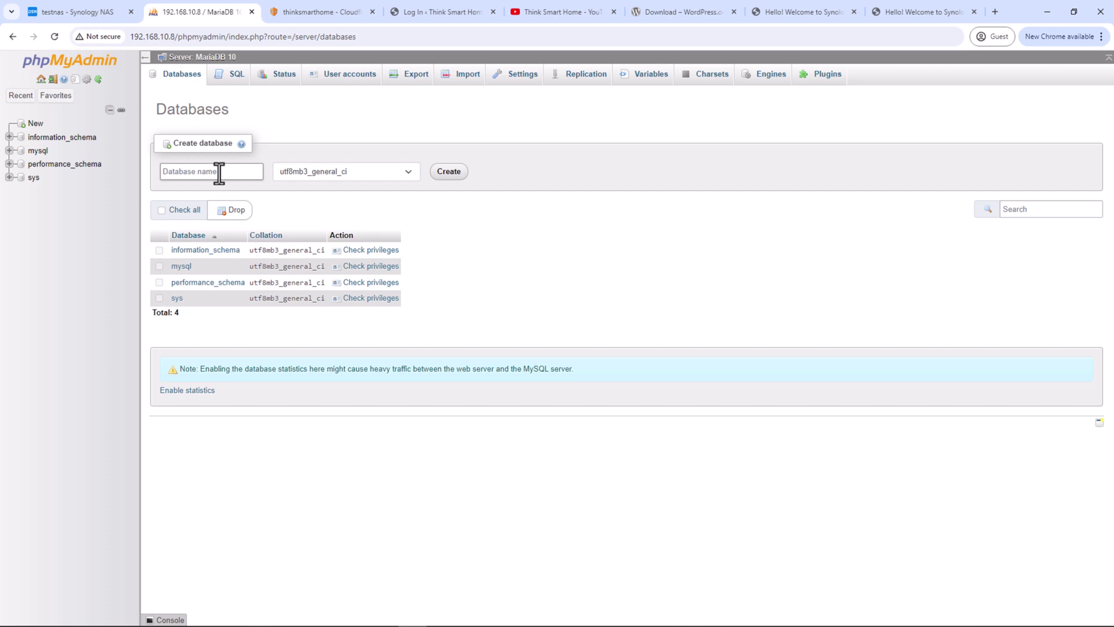
{"action": "type", "text": "tsh_wp"}
{"action": "left_click", "coordinate": [441, 173]}
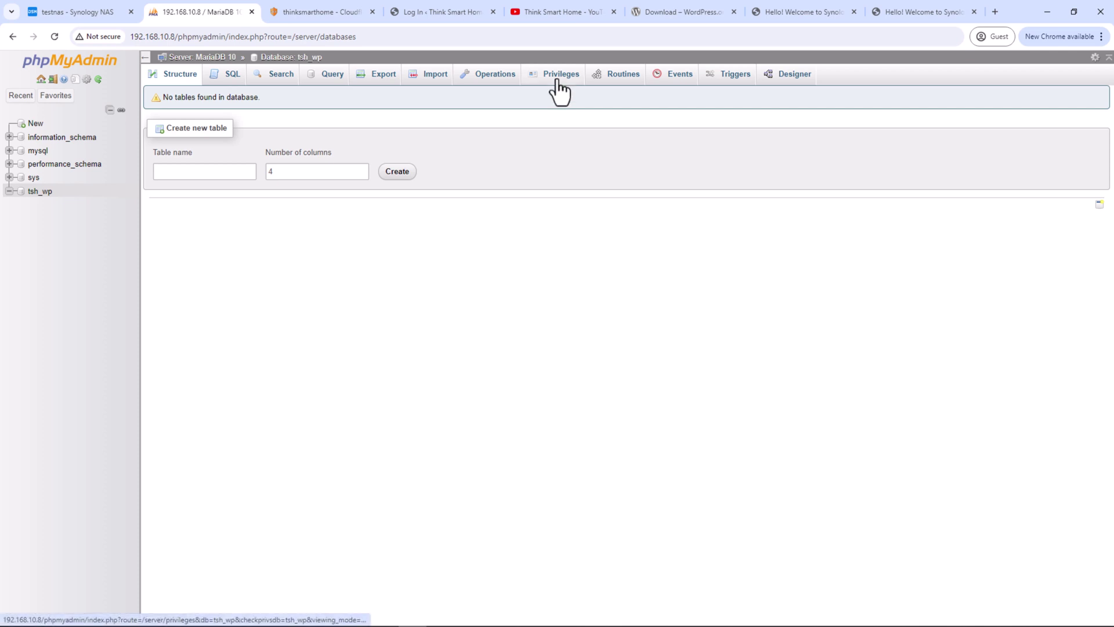
{"action": "left_click", "coordinate": [559, 81]}
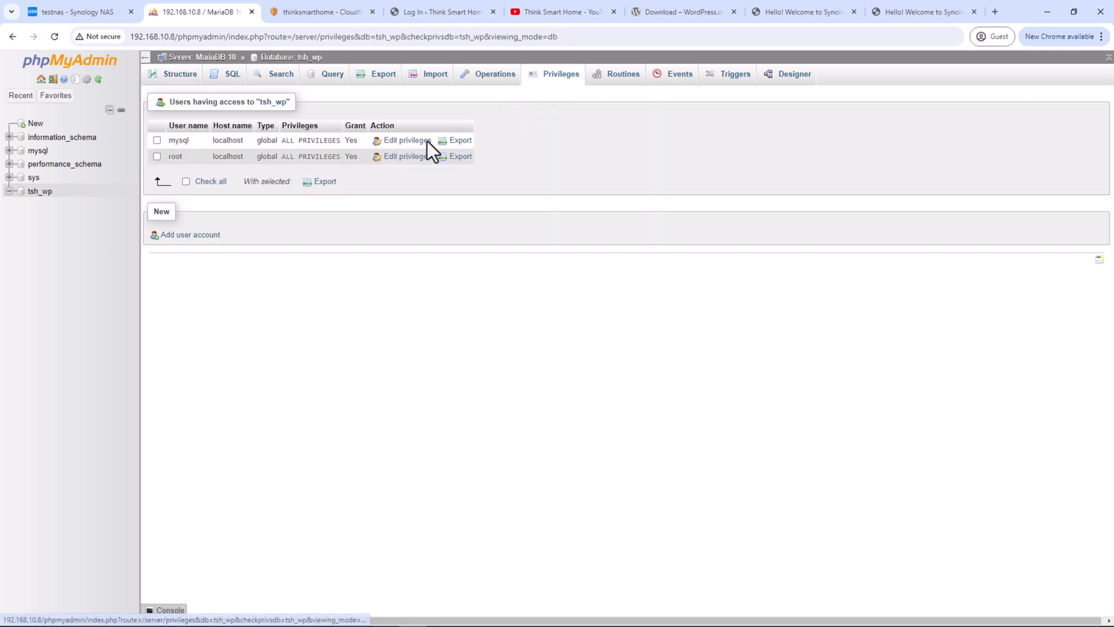
{"action": "left_click", "coordinate": [187, 235]}
Enter the new user name tsh_user with host set to Local
{"action": "left_click", "coordinate": [343, 162]}
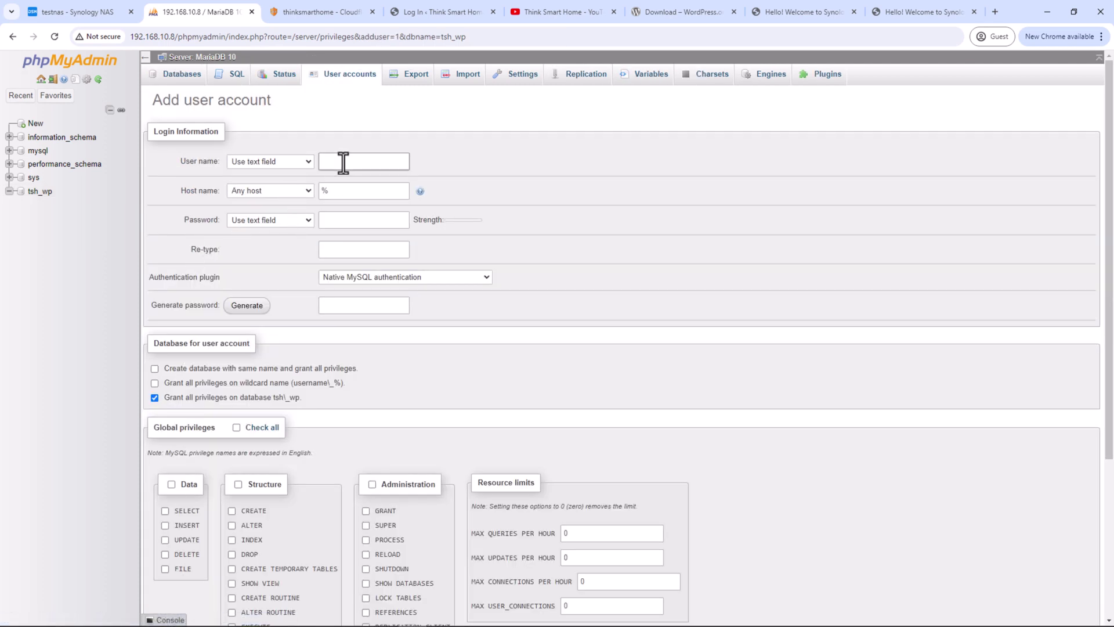
{"action": "type", "text": "tsh_user"}
{"action": "left_click", "coordinate": [309, 195]}
{"action": "left_click", "coordinate": [276, 212]}
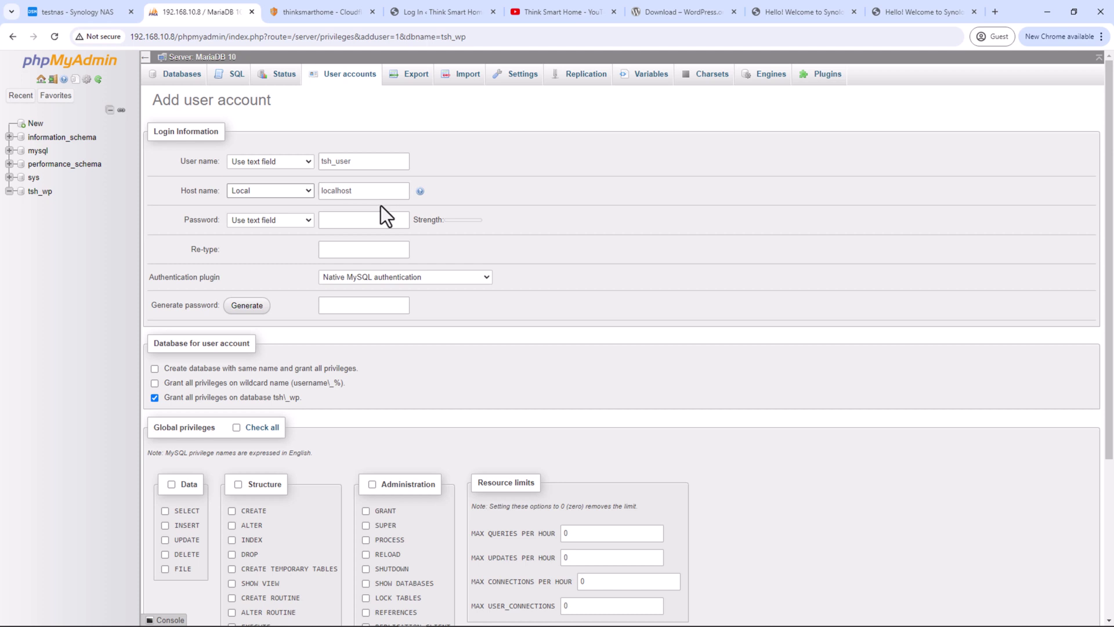
Generate a strong password, copy it, and create the account with all privileges on tsh_wp
{"action": "left_click", "coordinate": [249, 308]}
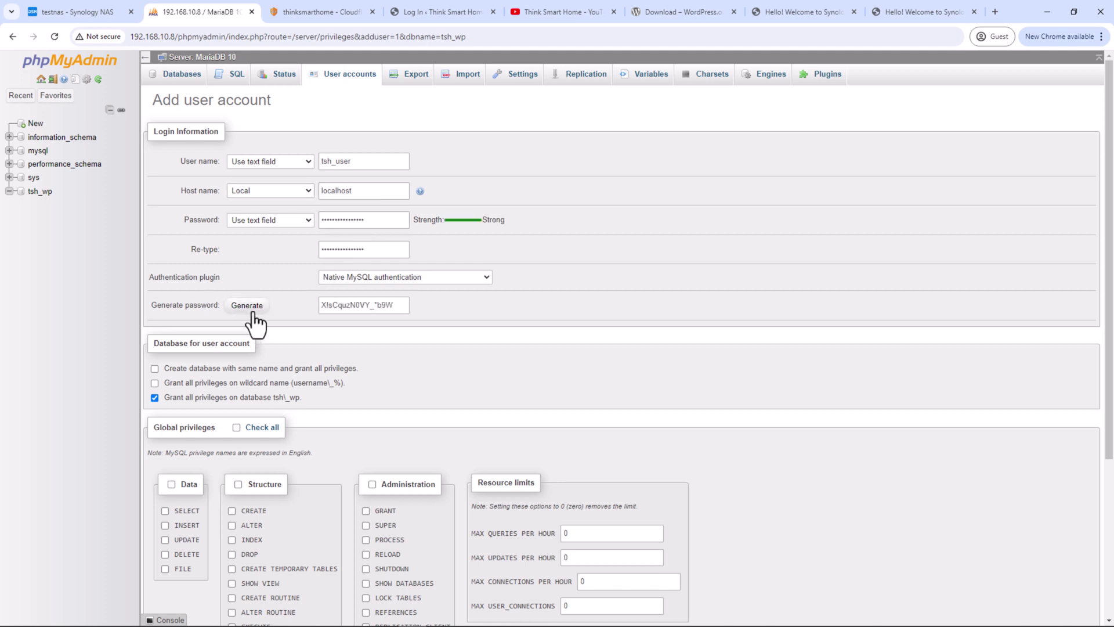
{"action": "triple_click", "coordinate": [400, 311]}
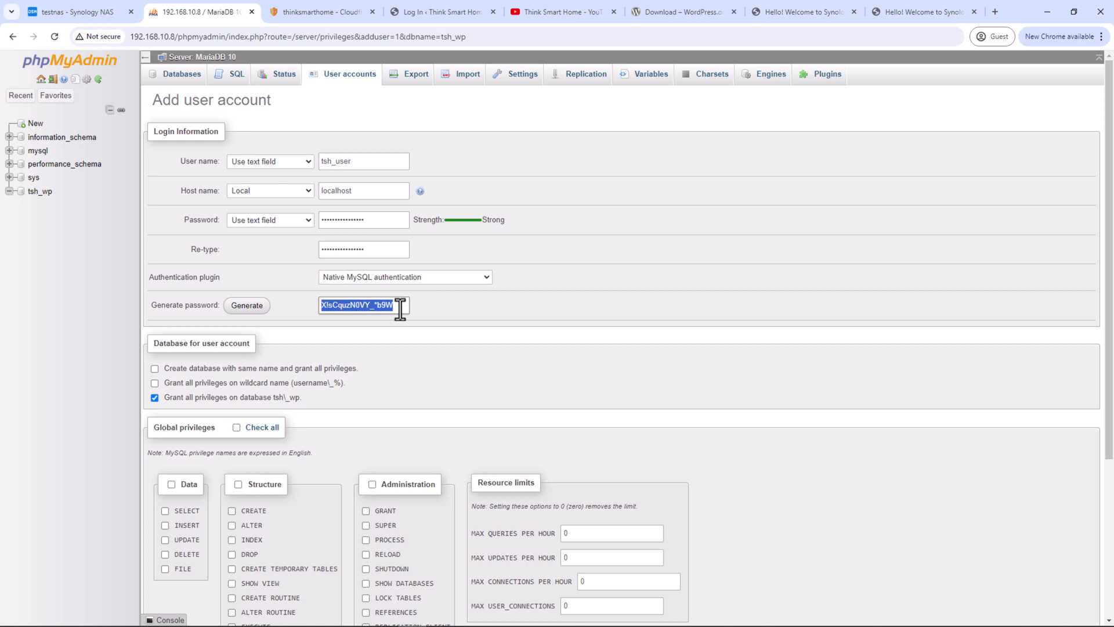
{"action": "key", "text": "ctrl+x"}
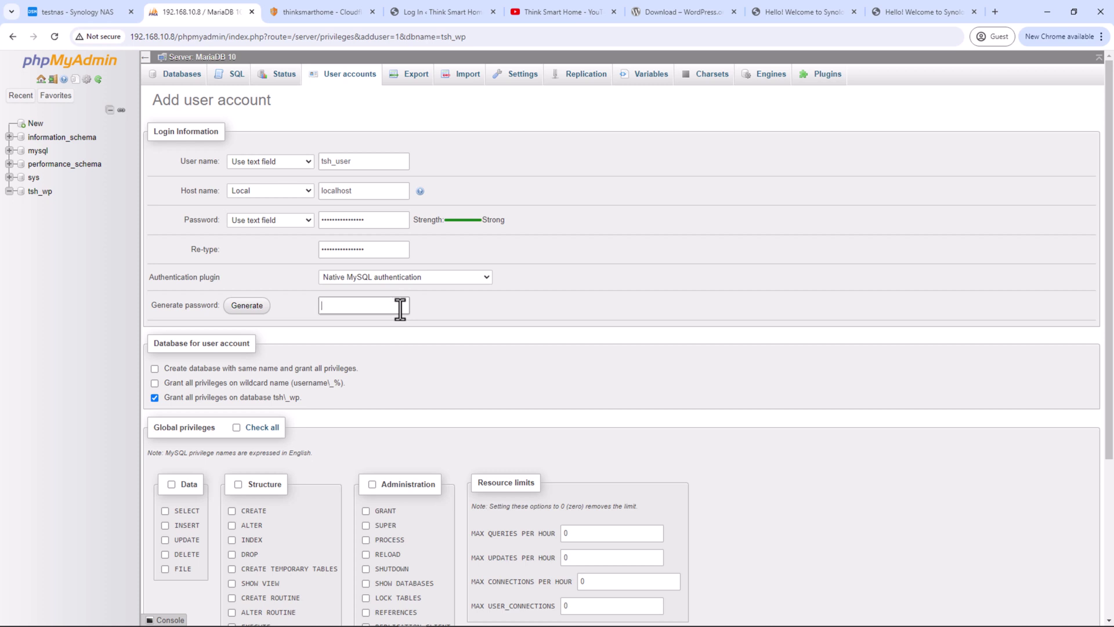
{"action": "key", "text": "ctrl+v"}
{"action": "scroll", "coordinate": [364, 372], "scroll_direction": "down", "scroll_amount": 1}
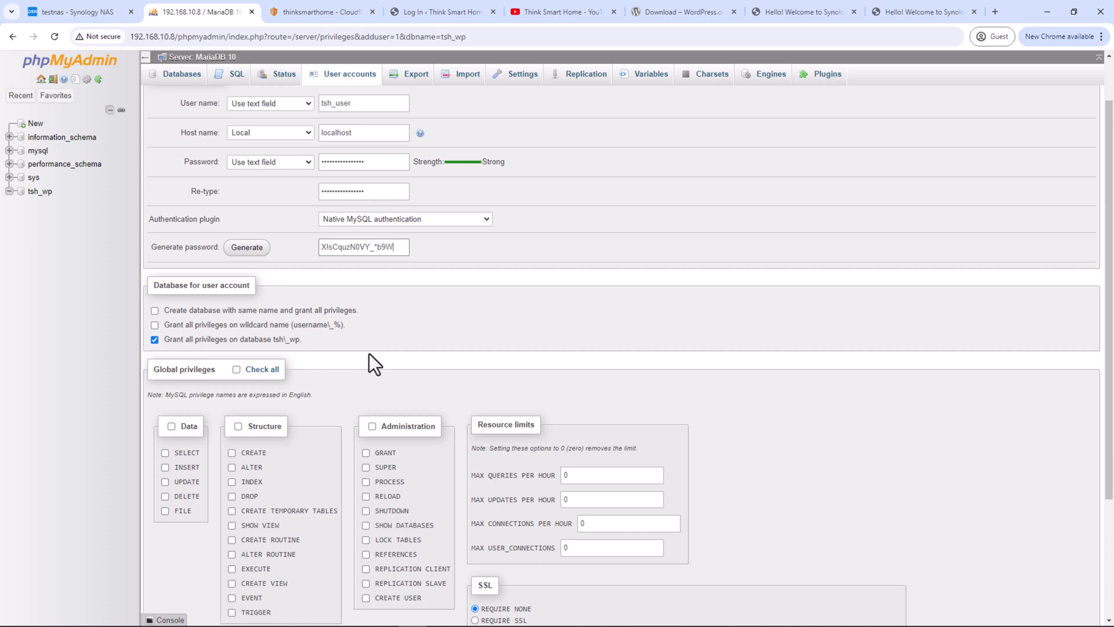
{"action": "scroll", "coordinate": [369, 356], "scroll_direction": "down", "scroll_amount": 3}
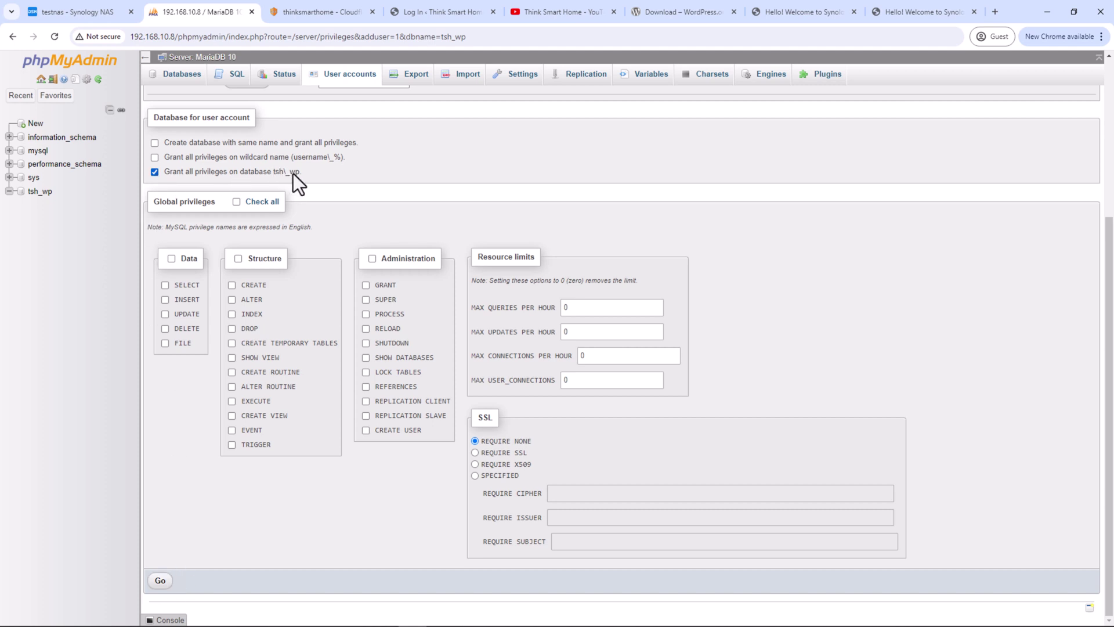
{"action": "left_click", "coordinate": [162, 582]}
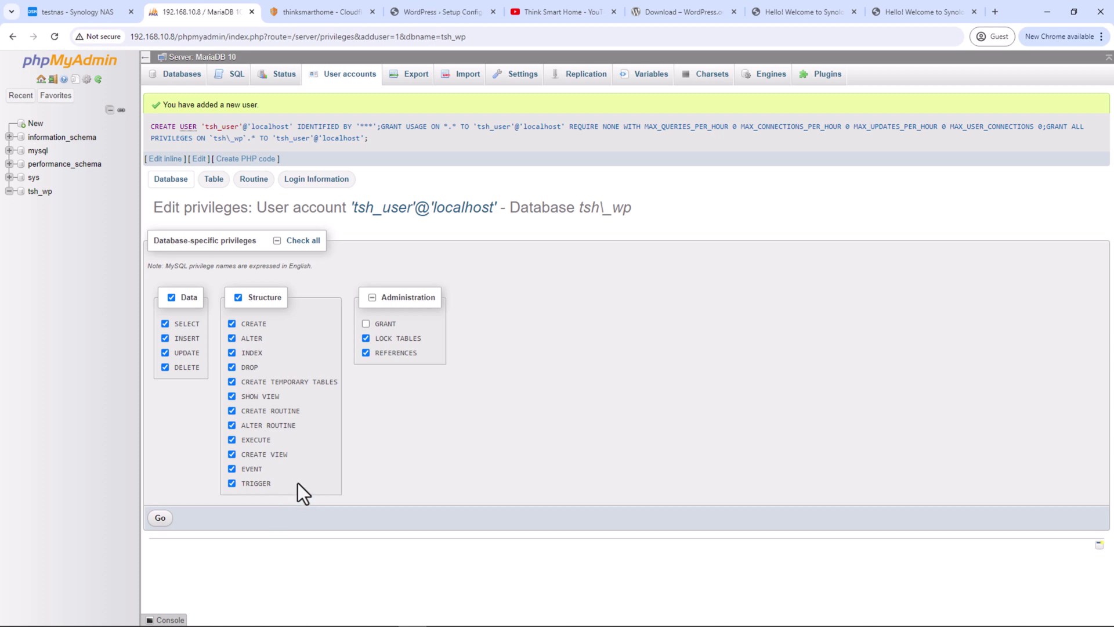
Submit WordPress database name tsh_wp, user tsh_user and the pasted generated password
{"action": "left_click", "coordinate": [432, 8]}
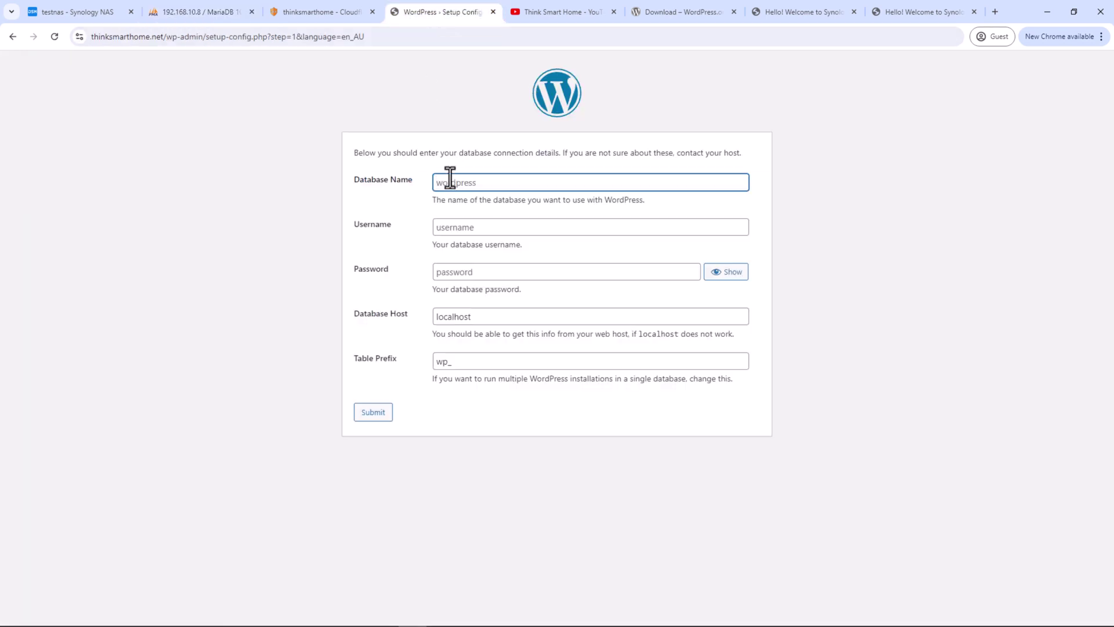
{"action": "type", "text": "tsh_wp"}
{"action": "key", "text": "Tab"}
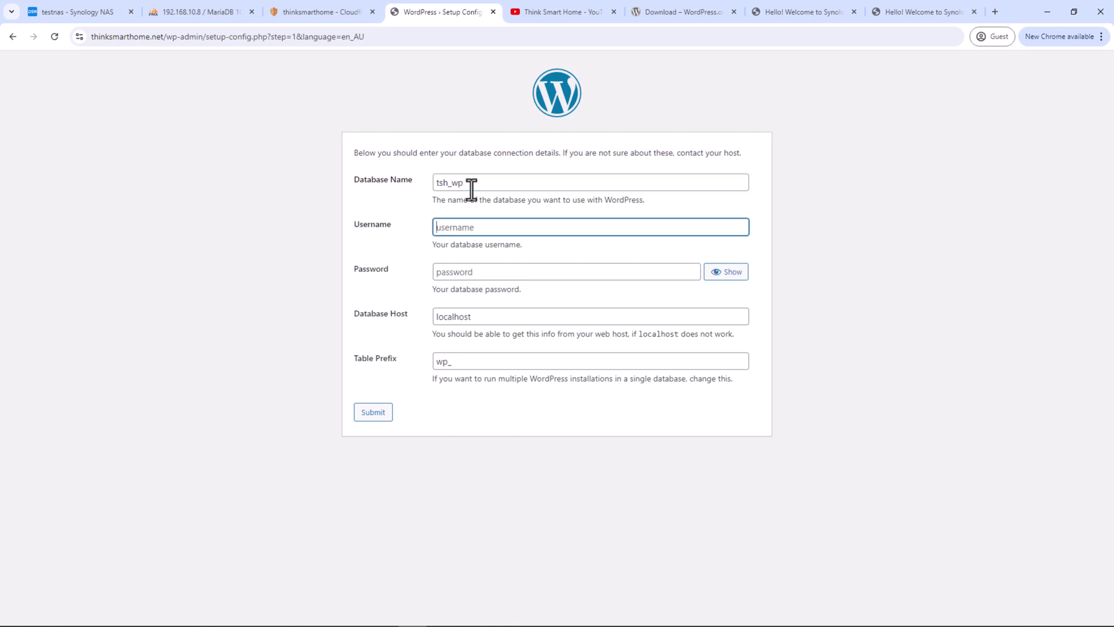
{"action": "type", "text": "tsh_user"}
{"action": "key", "text": "Tab"}
{"action": "key", "text": "ctrl+v"}
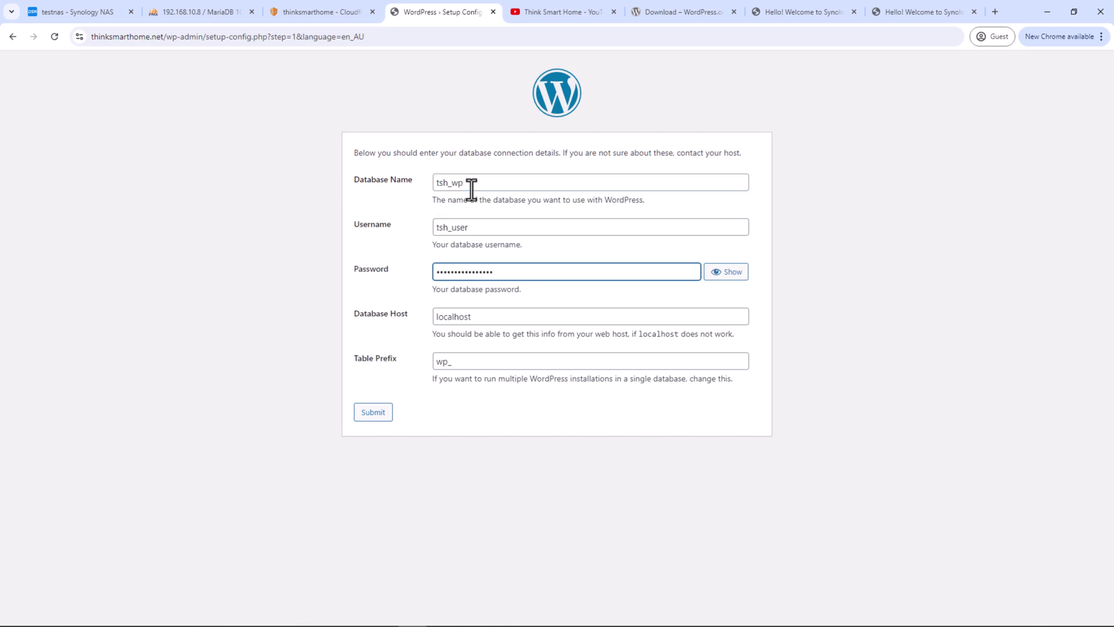
{"action": "left_click", "coordinate": [373, 416]}
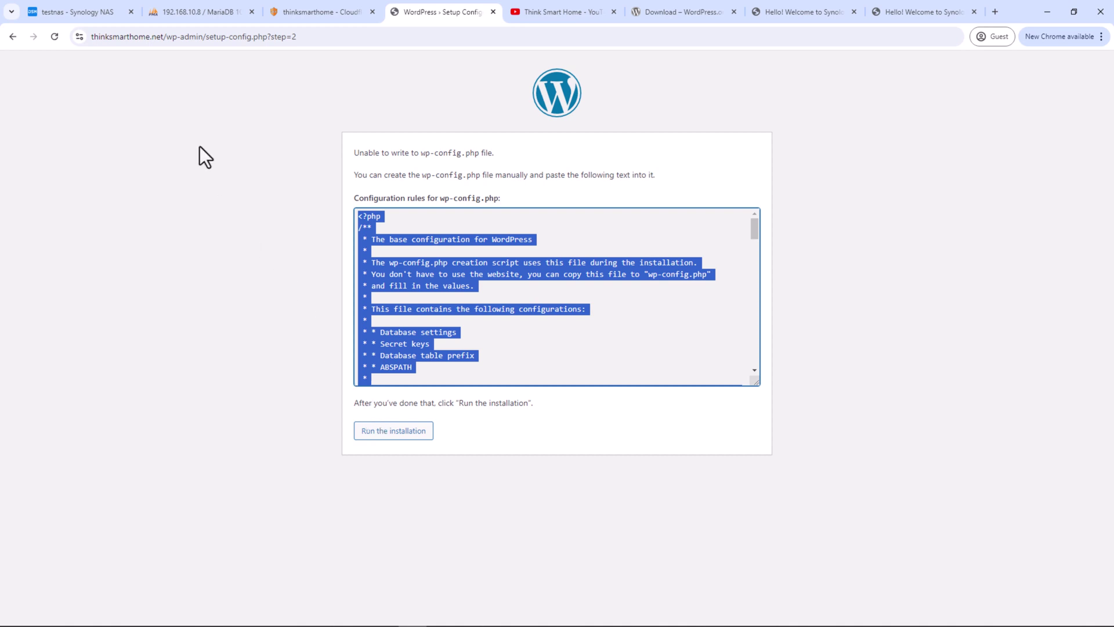
Open the Permission settings of the wp folder in File Station
{"action": "left_click", "coordinate": [109, 21]}
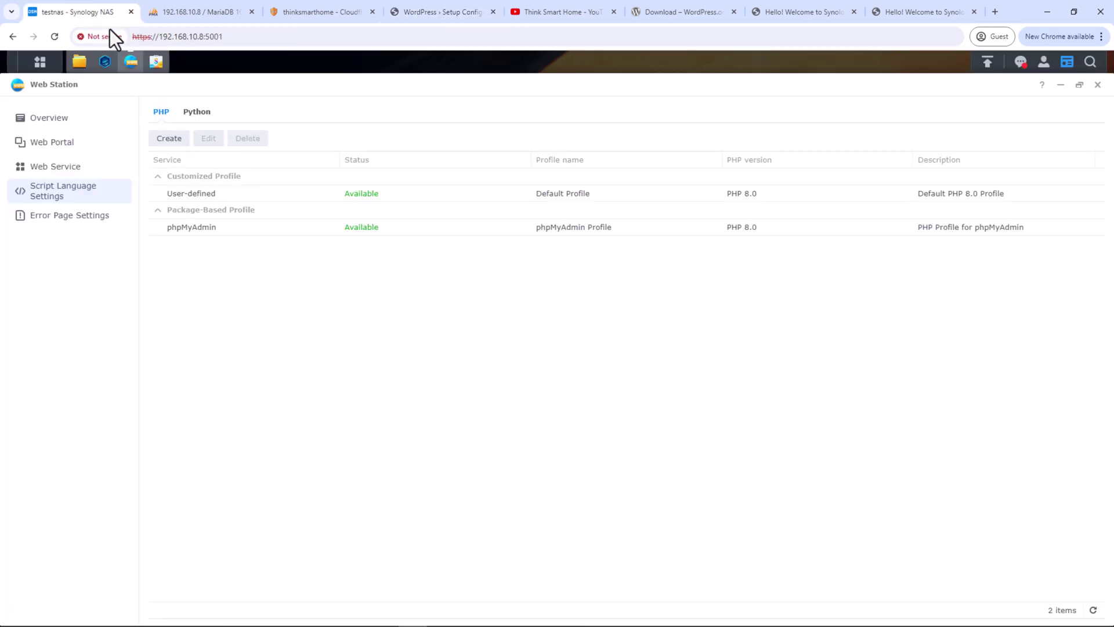
{"action": "left_click", "coordinate": [80, 62]}
{"action": "right_click", "coordinate": [416, 371]}
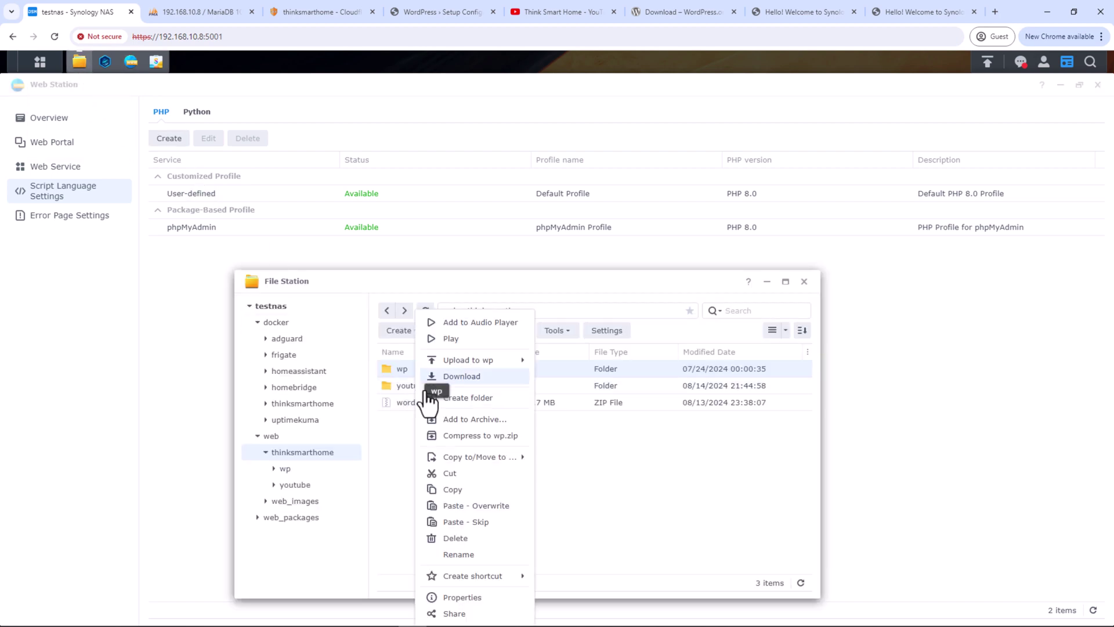
{"action": "left_click", "coordinate": [473, 598]}
{"action": "left_click", "coordinate": [417, 207]}
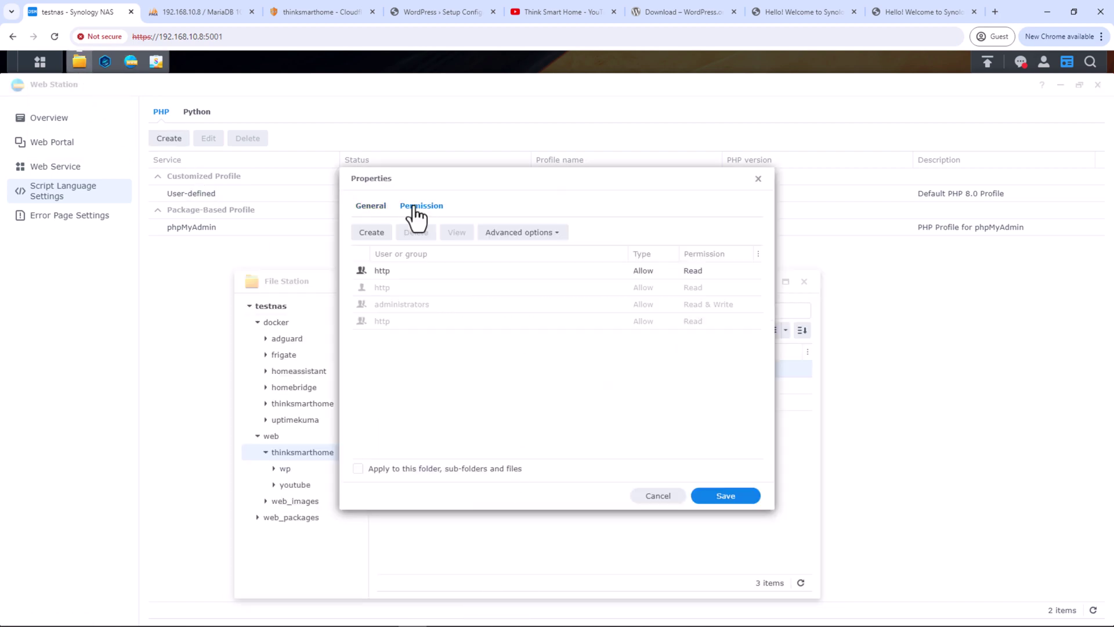
Grant the http group Write access on wp, save, and return to WordPress setup
{"action": "left_click", "coordinate": [413, 272]}
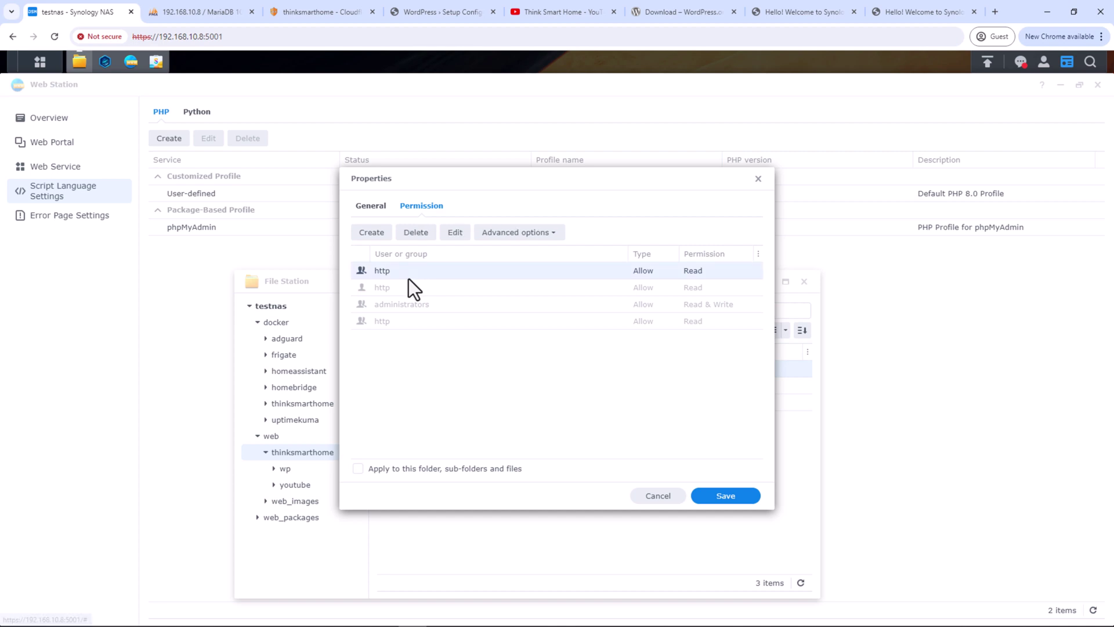
{"action": "left_click", "coordinate": [455, 234]}
{"action": "scroll", "coordinate": [465, 395], "scroll_direction": "down", "scroll_amount": 2}
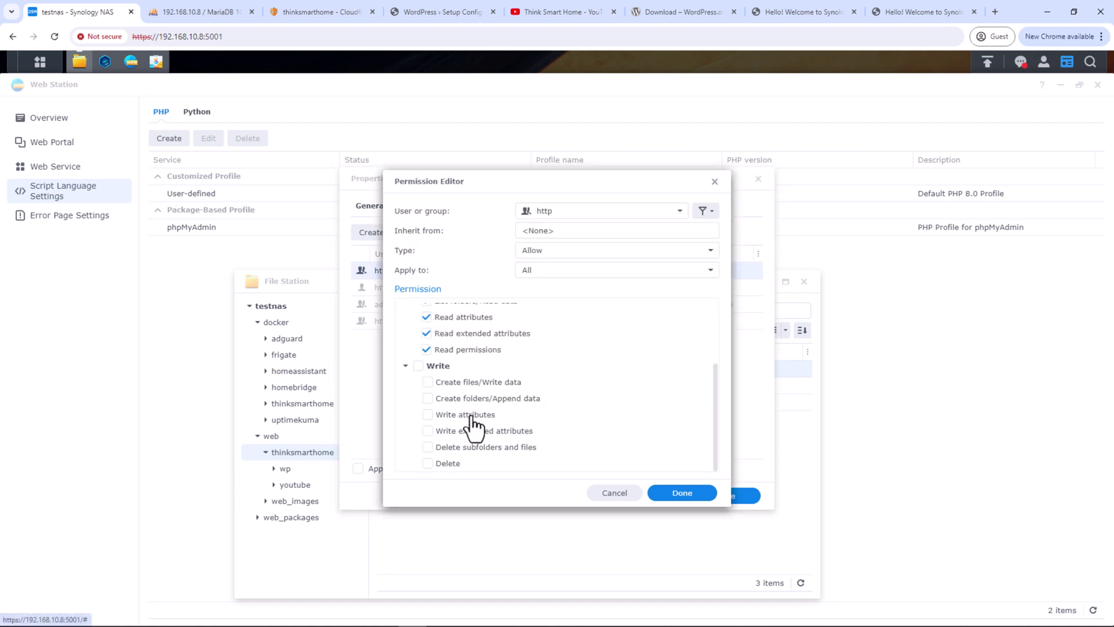
{"action": "left_click", "coordinate": [418, 365]}
{"action": "left_click", "coordinate": [680, 495]}
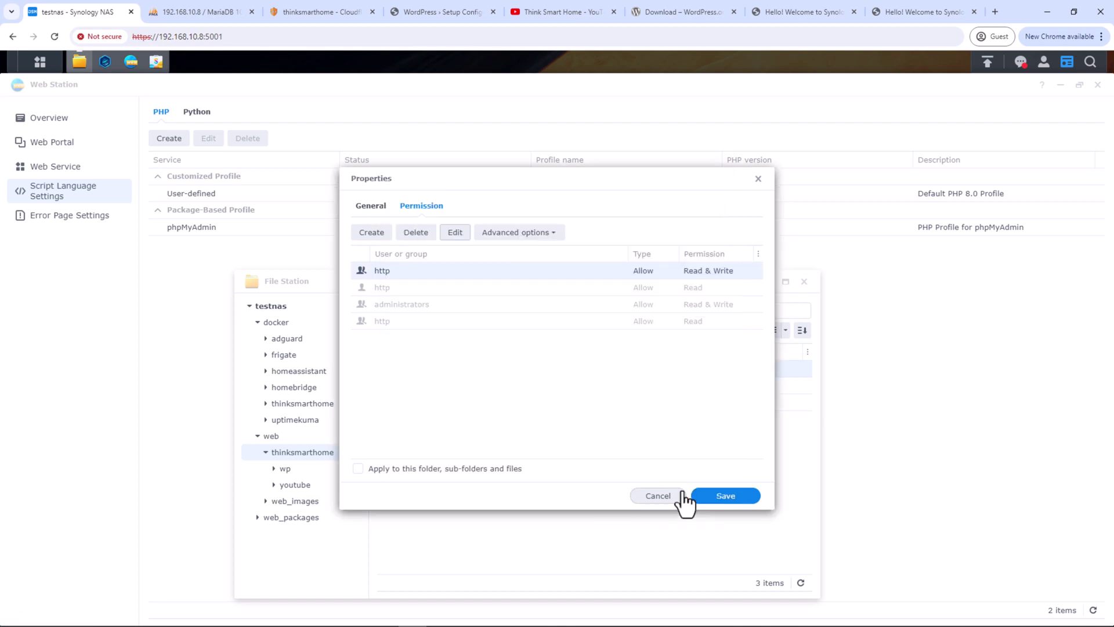
{"action": "left_click", "coordinate": [720, 497]}
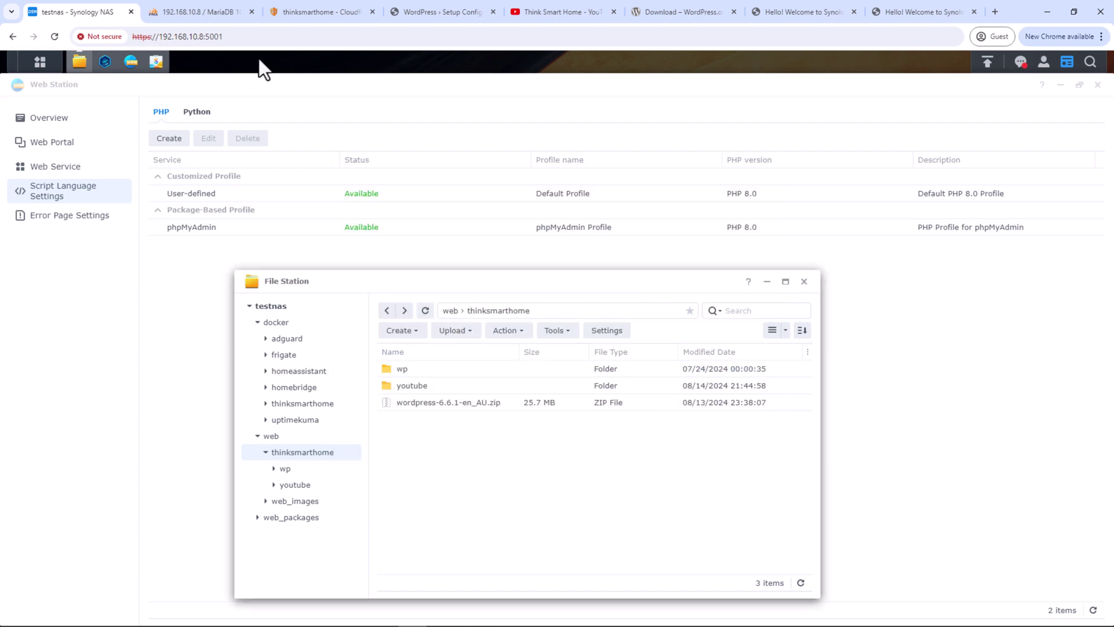
{"action": "left_click", "coordinate": [426, 13]}
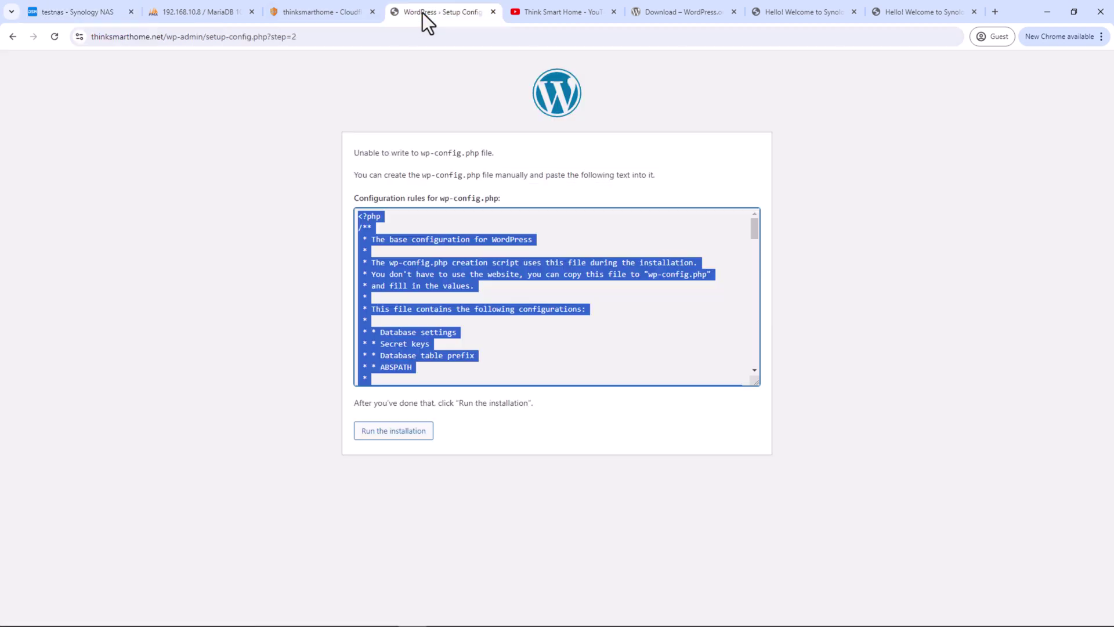
Reload the wp-config setup page and run the WordPress installation
{"action": "left_click", "coordinate": [55, 38]}
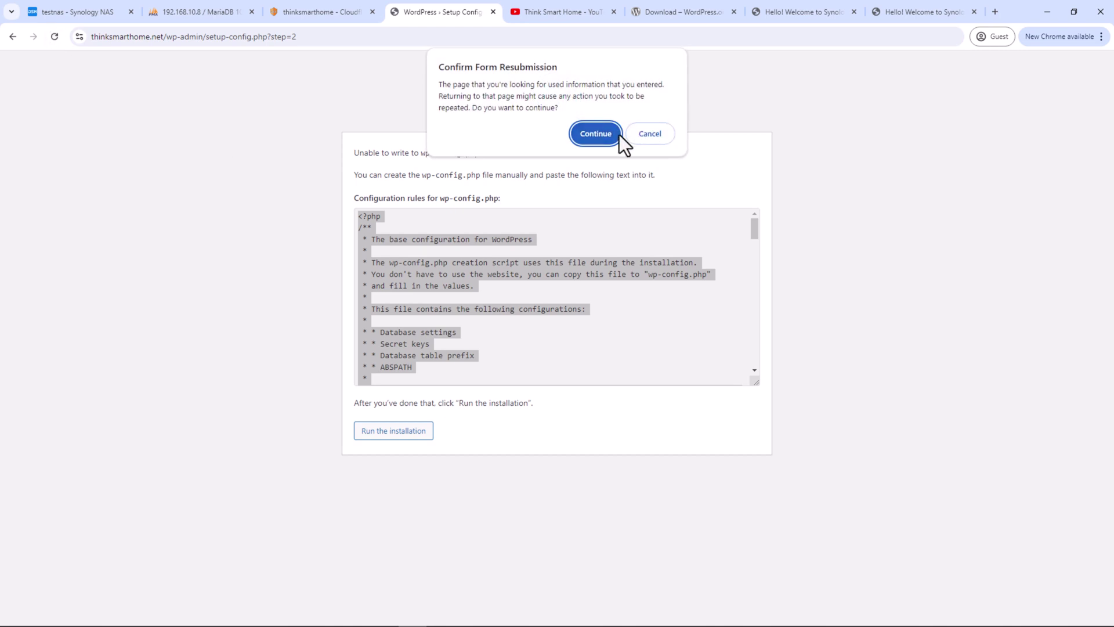
{"action": "left_click", "coordinate": [616, 135]}
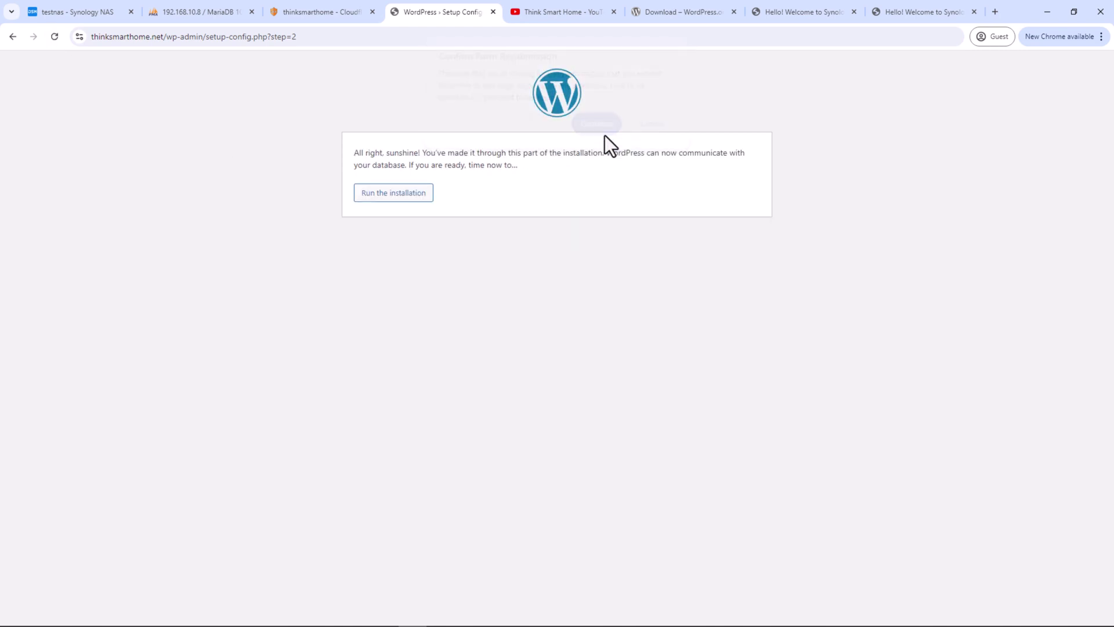
{"action": "left_click", "coordinate": [419, 198]}
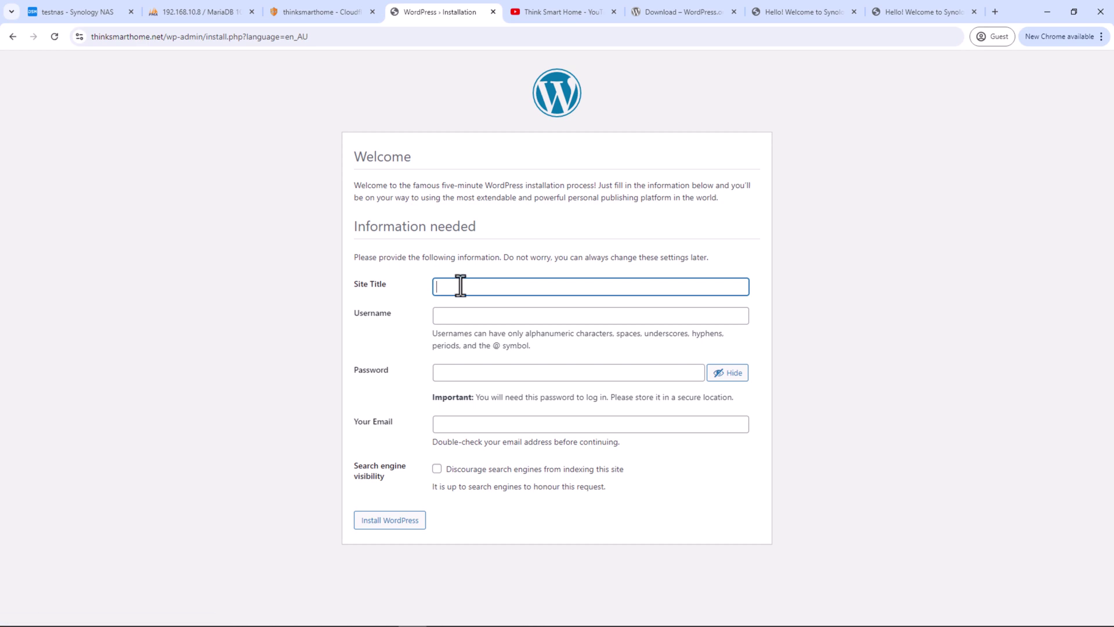
Fill in site title ThinksmartHome, username admin, a password and the admin e-mail address
{"action": "type", "text": "ThinksmartHome"}
{"action": "key", "text": "Tab"}
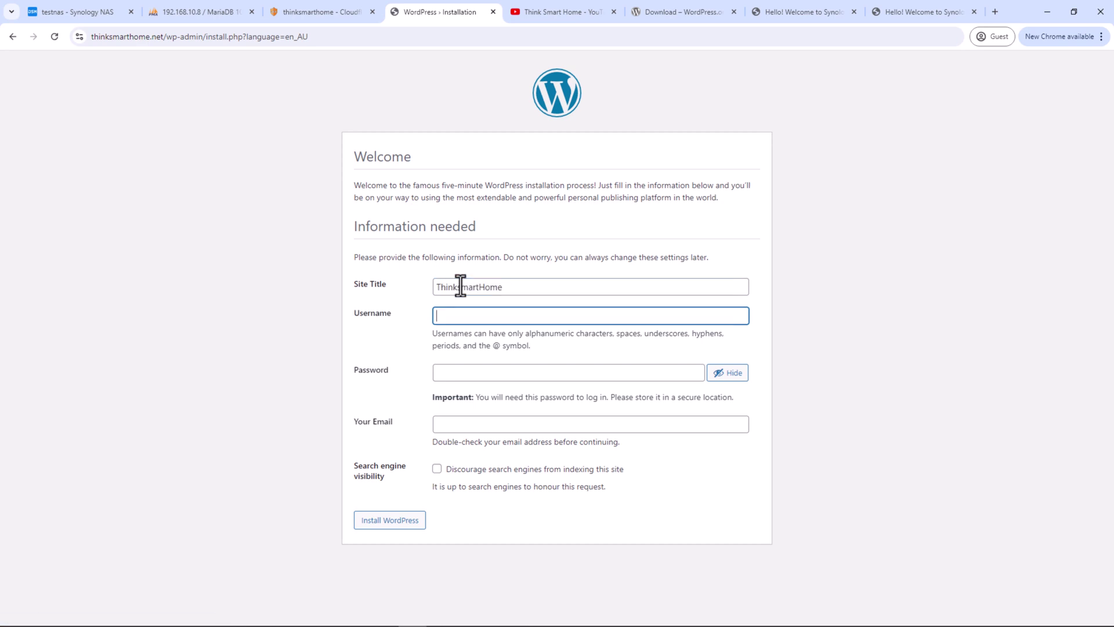
{"action": "type", "text": "admin"}
{"action": "key", "text": "Tab"}
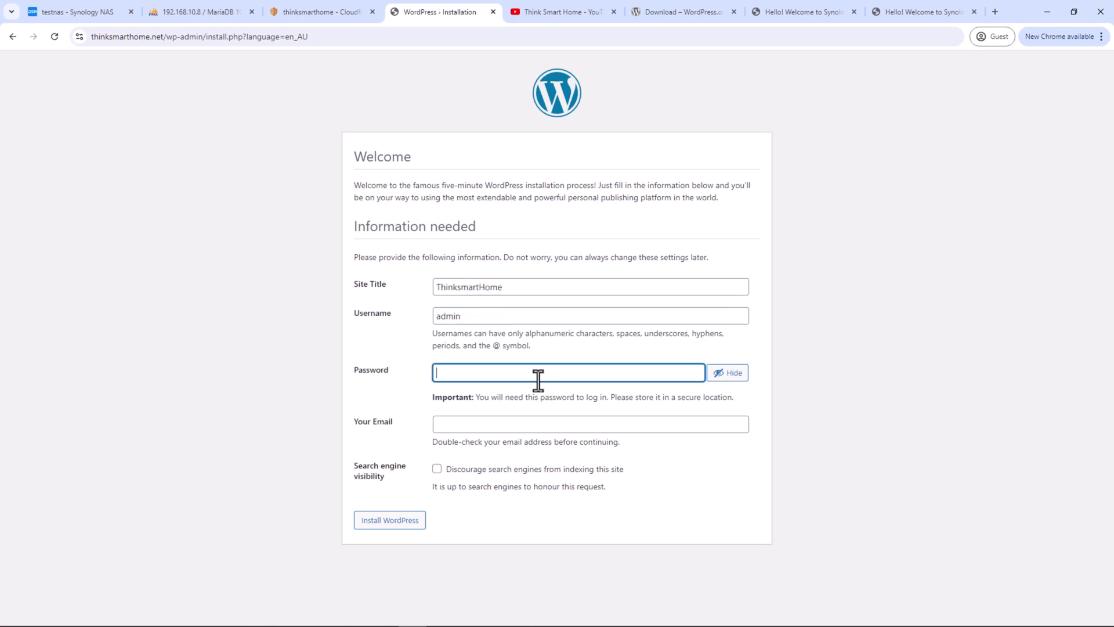
{"action": "type", "text": "12345678901234"}
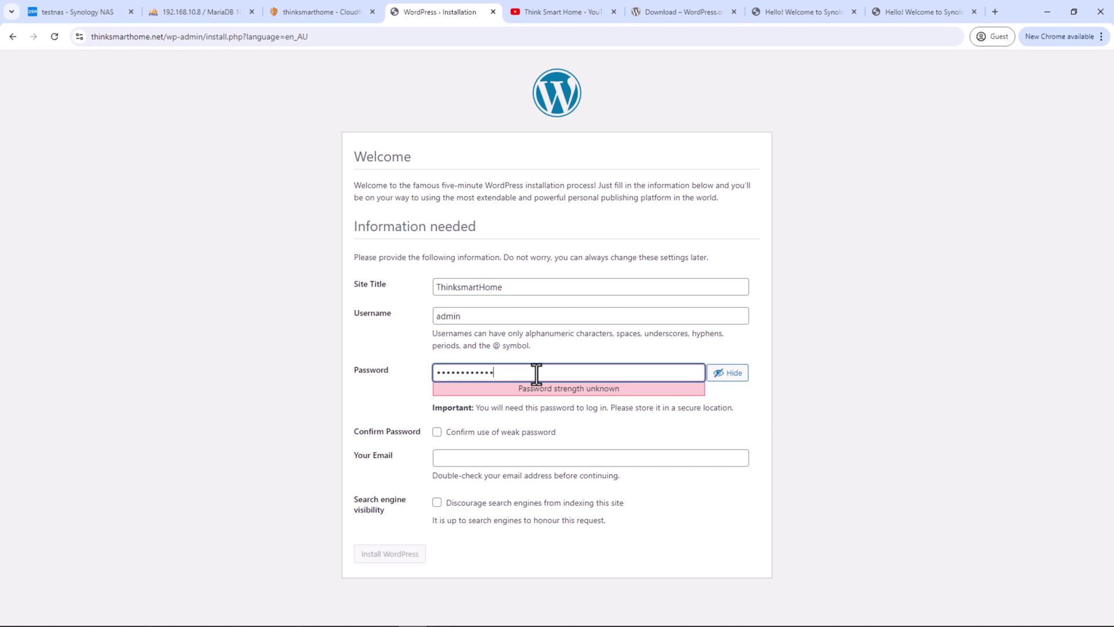
{"action": "key", "text": "Tab"}
{"action": "left_click", "coordinate": [483, 459]}
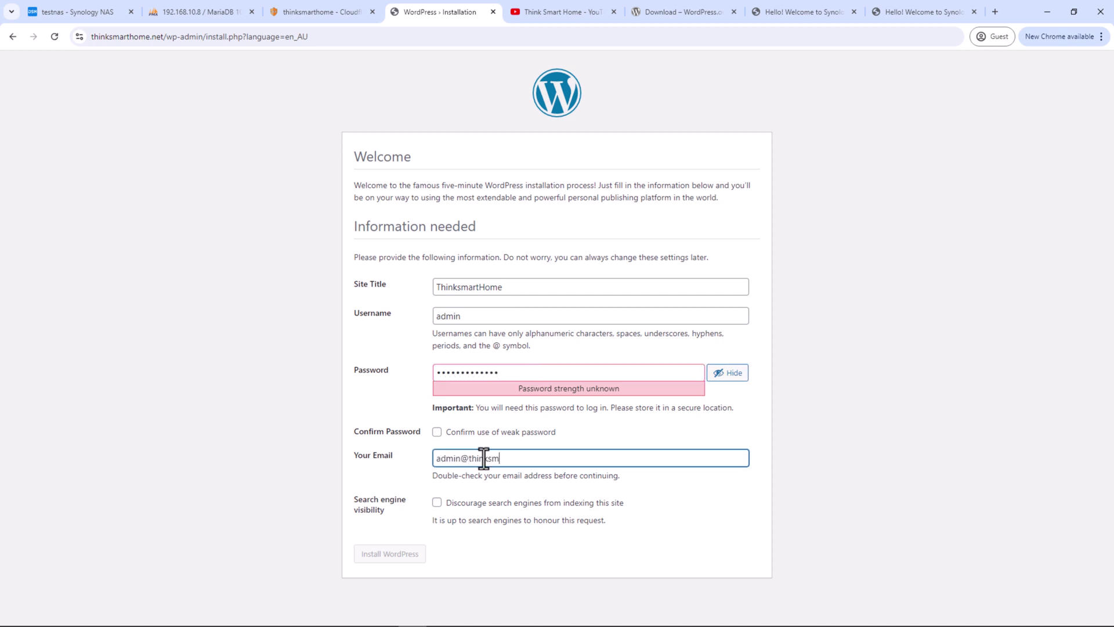
{"action": "left_click", "coordinate": [638, 495]}
Confirm the weak password, install WordPress, and go to the login page
{"action": "left_click", "coordinate": [520, 435]}
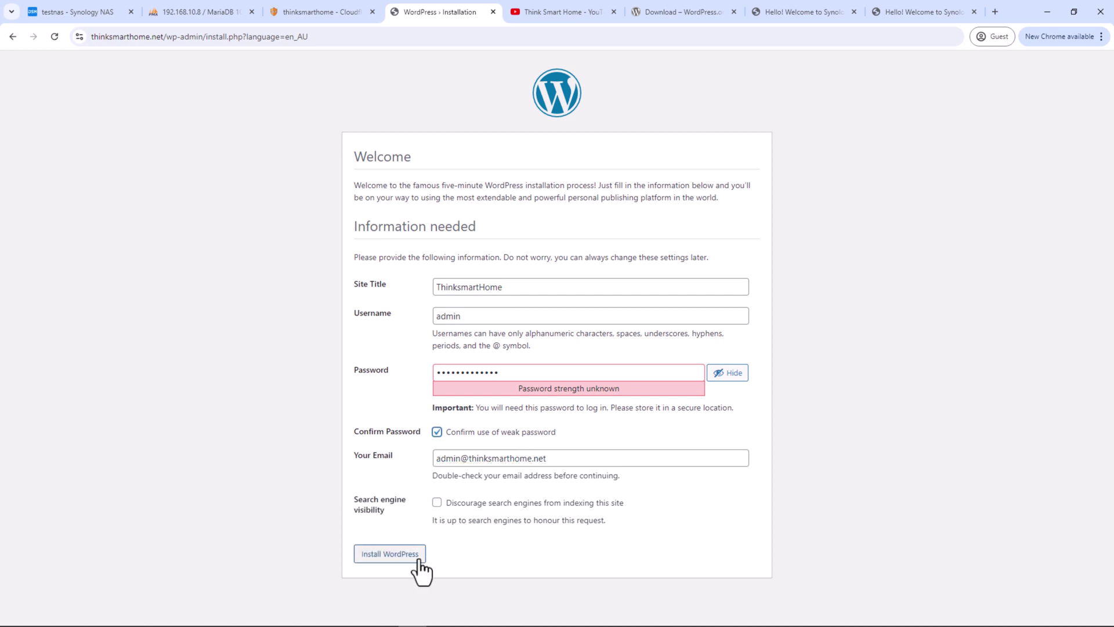
{"action": "left_click", "coordinate": [390, 557]}
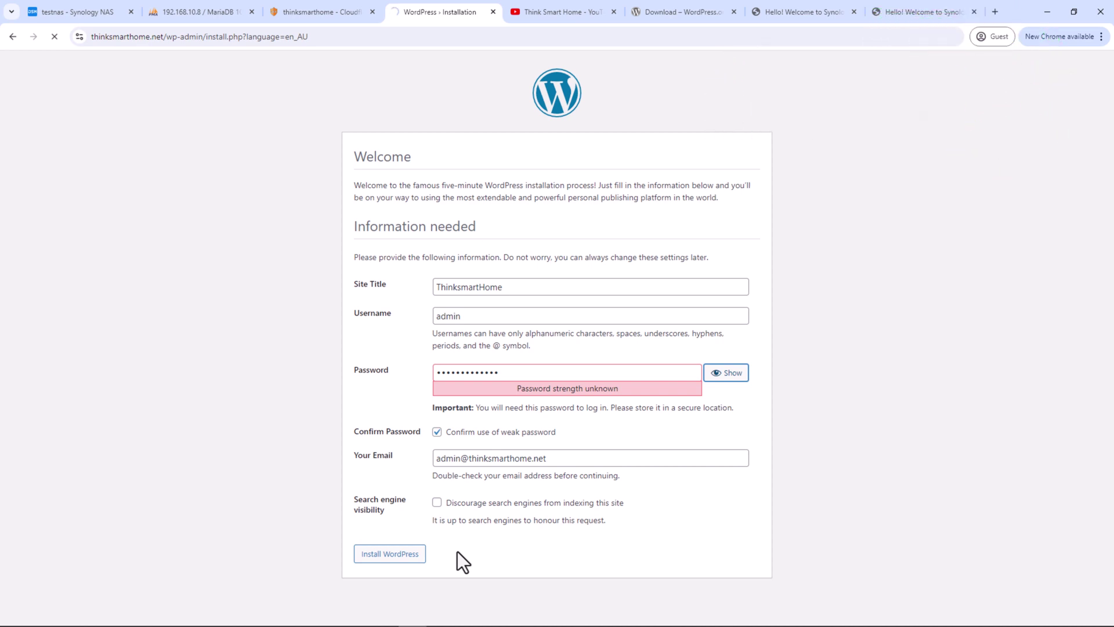
{"action": "left_click", "coordinate": [369, 281]}
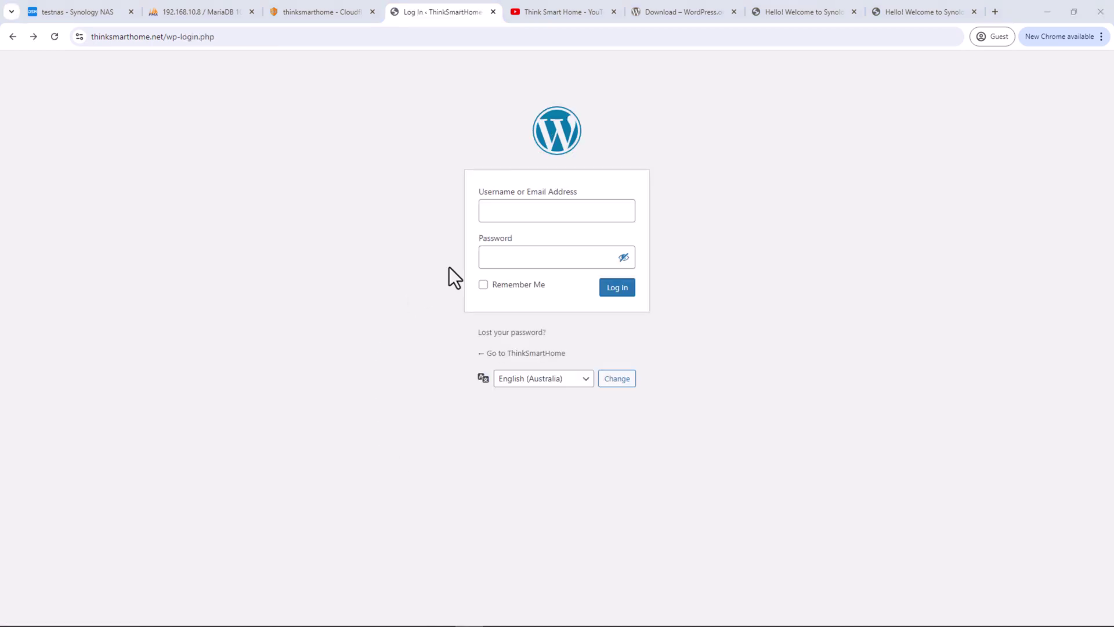
Log in to WordPress as admin with the pasted password
{"action": "left_click", "coordinate": [508, 213]}
{"action": "type", "text": "admin"}
{"action": "key", "text": "Tab"}
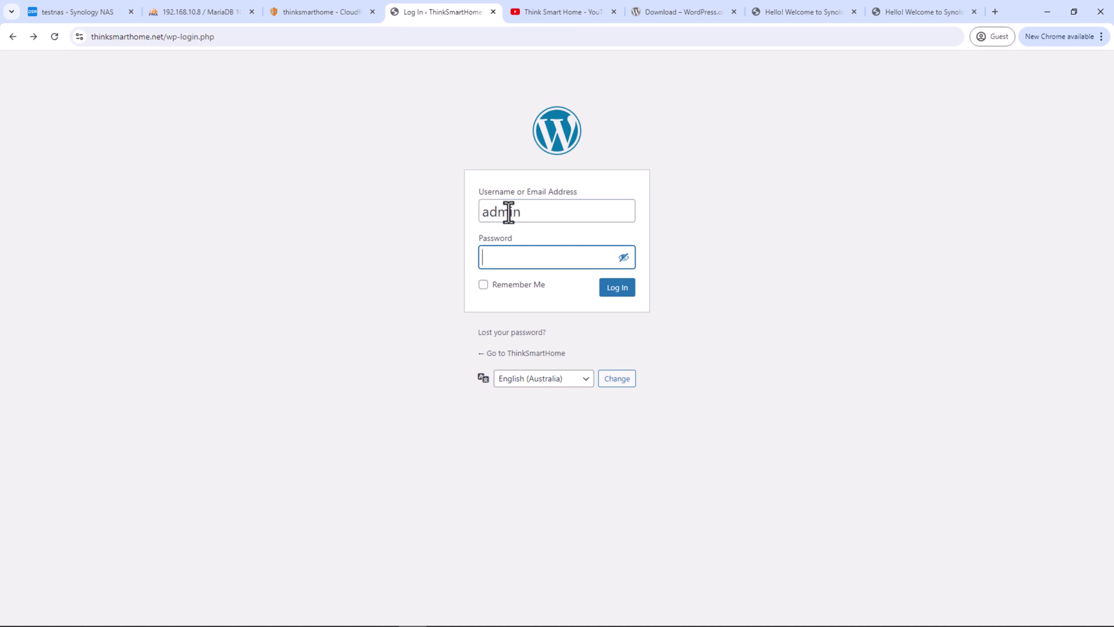
{"action": "key", "text": "ctrl+v"}
{"action": "key", "text": "Return"}
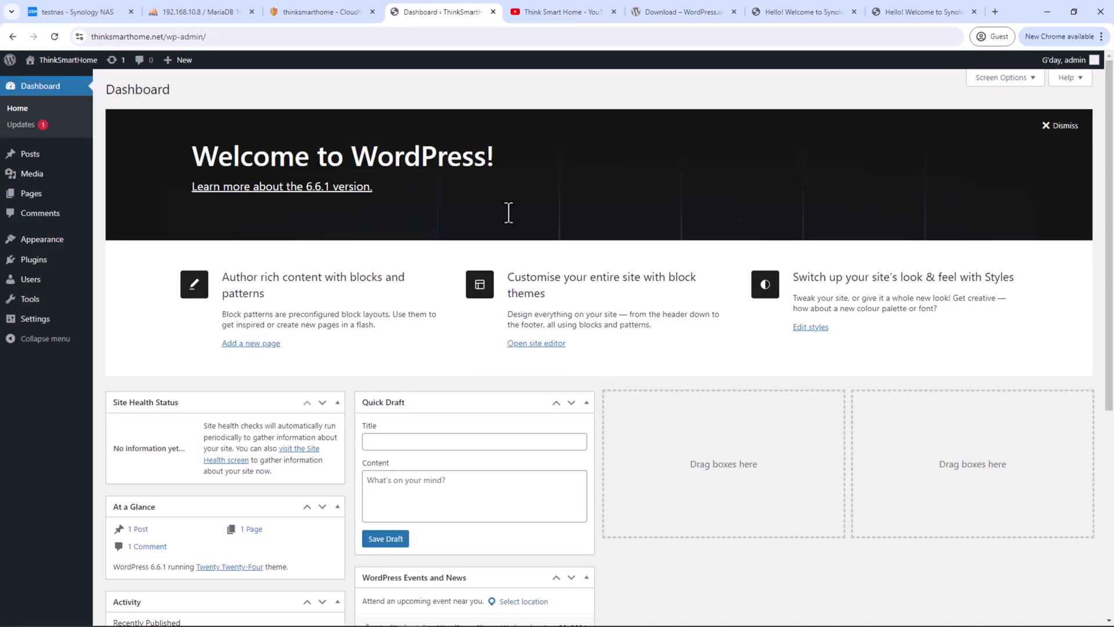
Visit the public site, return to the Dashboard, view Plugins, then go back to Synology NAS
{"action": "mouse_move", "coordinate": [64, 60]}
{"action": "left_click", "coordinate": [64, 80]}
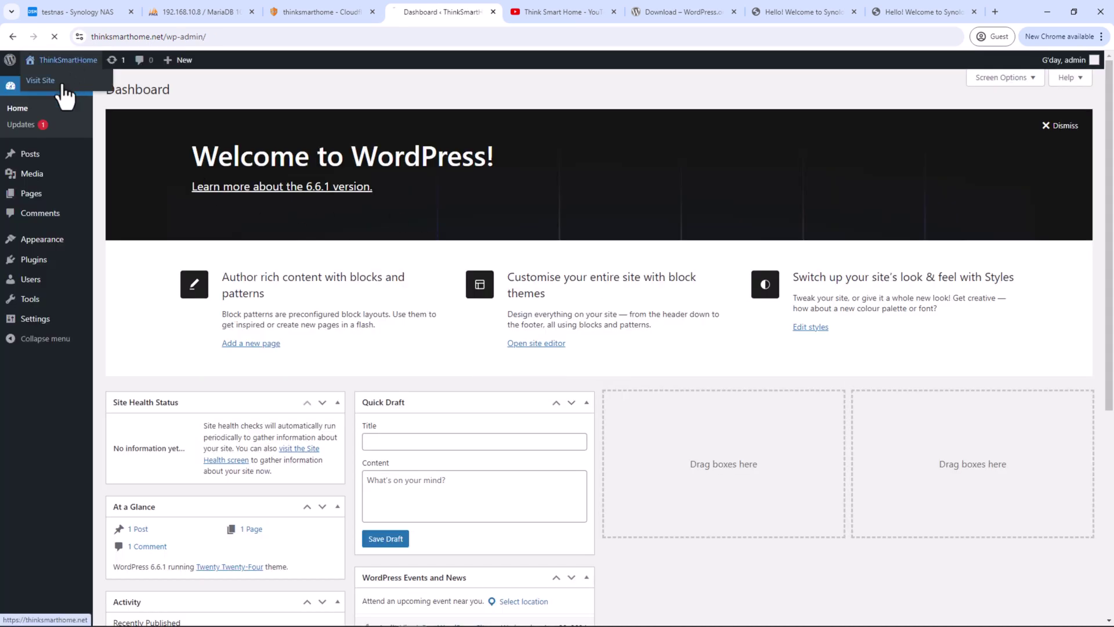
{"action": "left_click", "coordinate": [62, 76]}
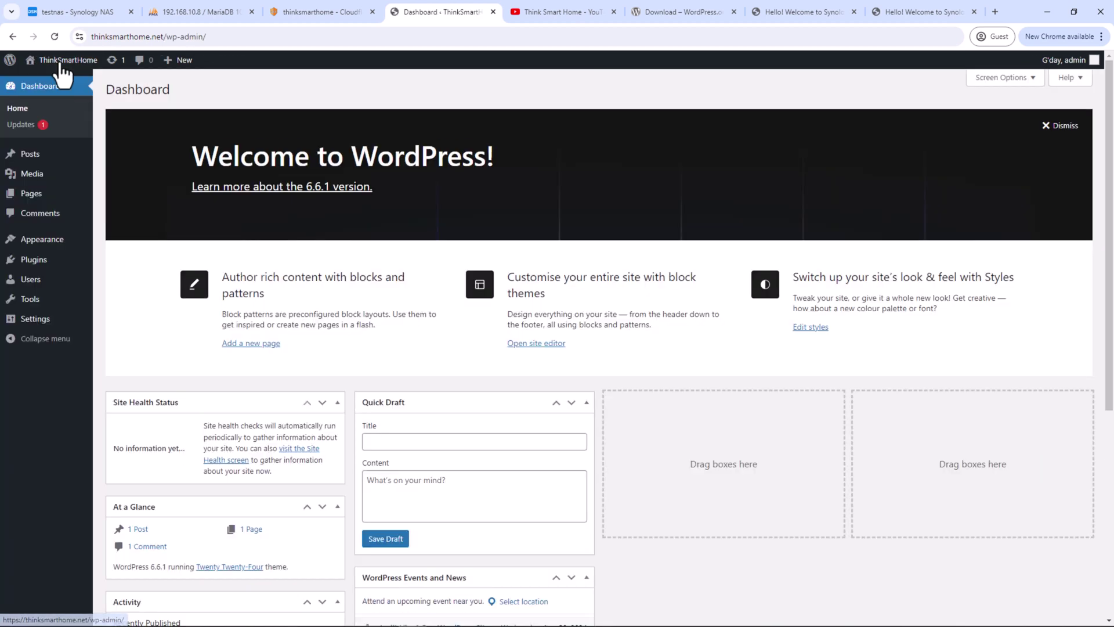
{"action": "left_click", "coordinate": [52, 260]}
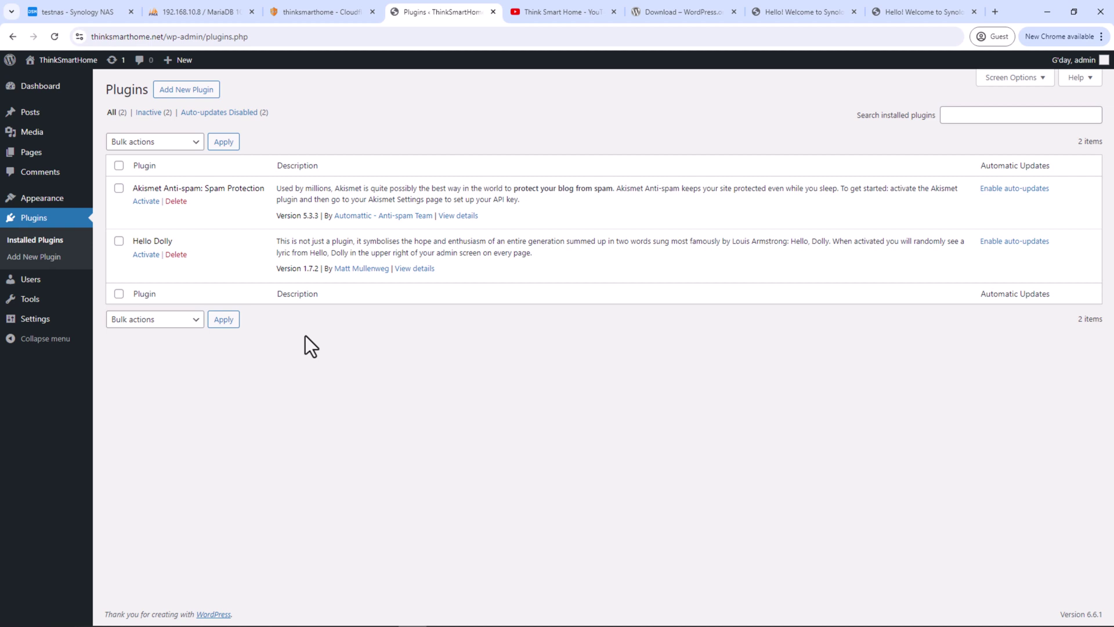
{"action": "left_click", "coordinate": [100, 16]}
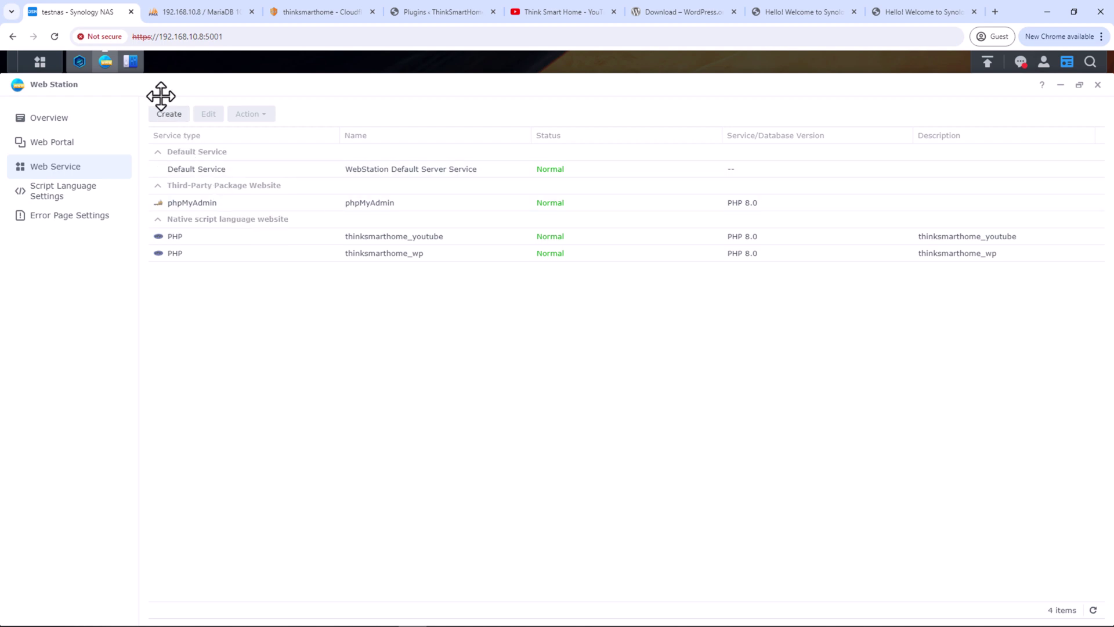
Check Control Panel's Security > Protection auto block and DoS settings, then close Control Panel and Web Station
{"action": "left_click", "coordinate": [132, 62]}
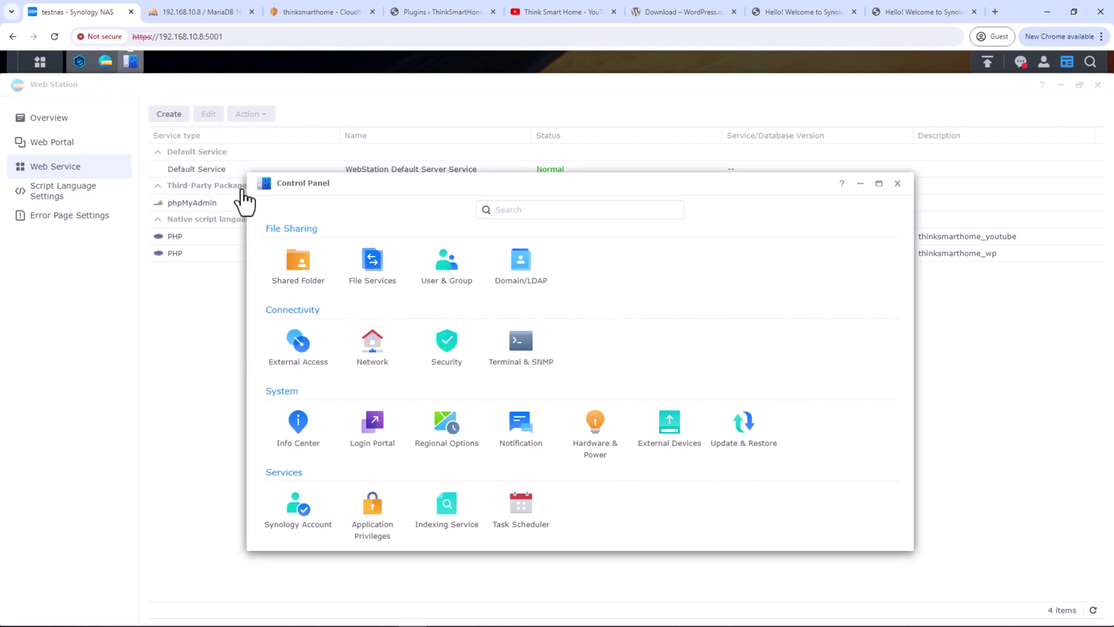
{"action": "left_click", "coordinate": [456, 342]}
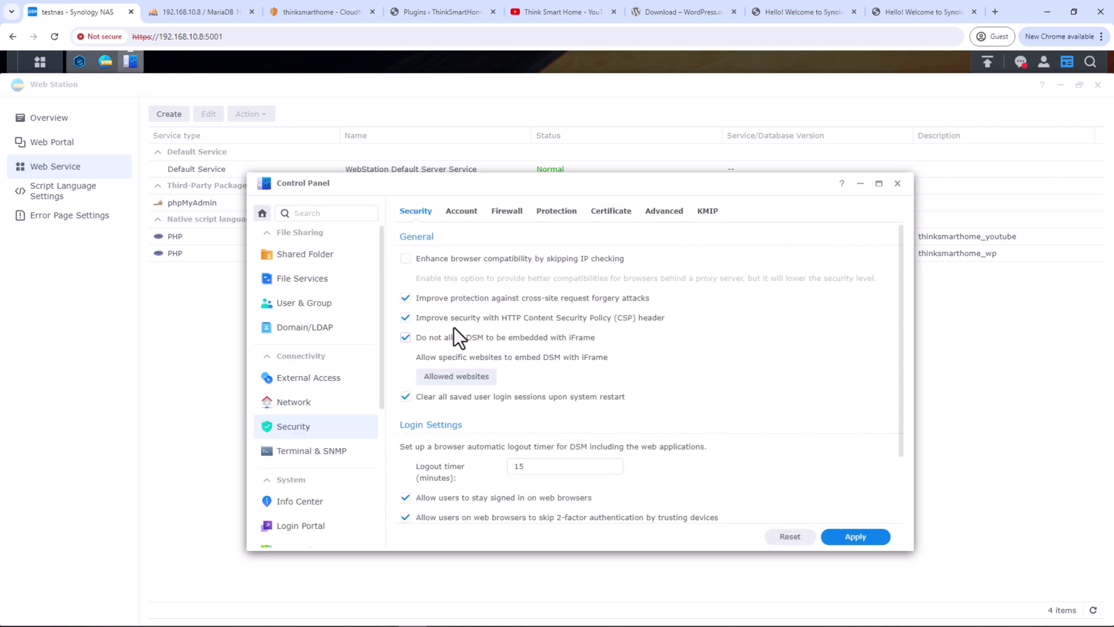
{"action": "left_click", "coordinate": [555, 211]}
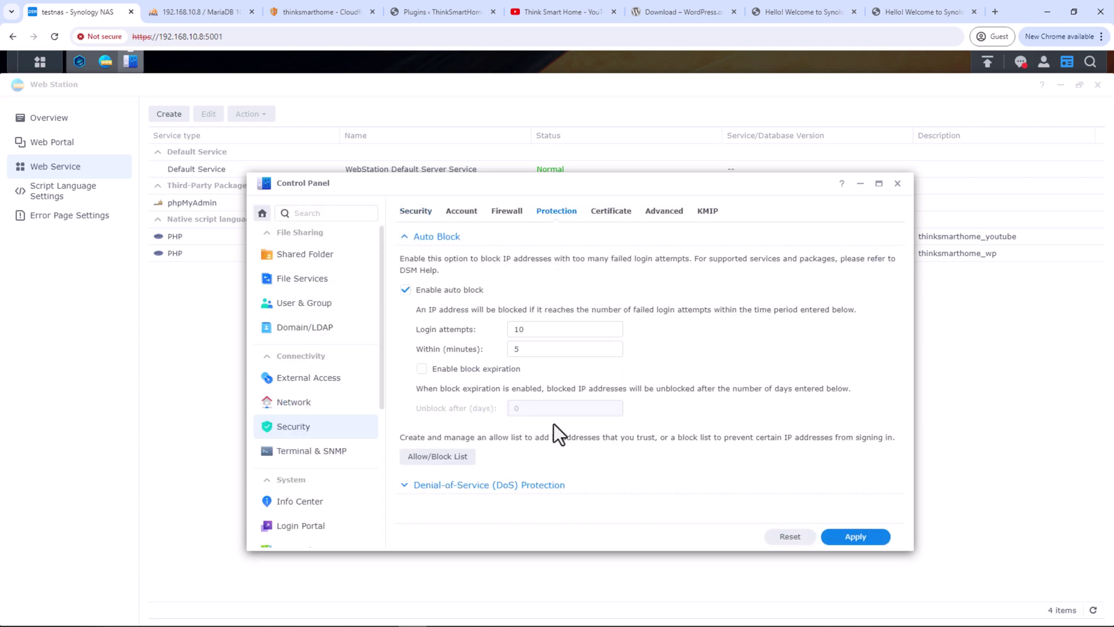
{"action": "left_click", "coordinate": [537, 485]}
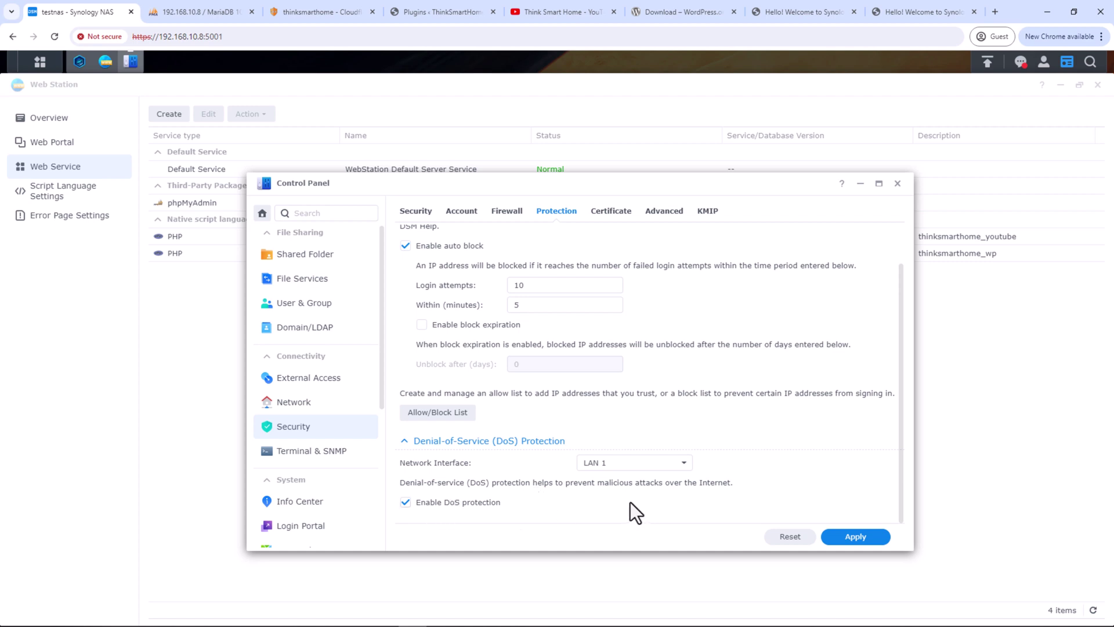
{"action": "left_click", "coordinate": [897, 185]}
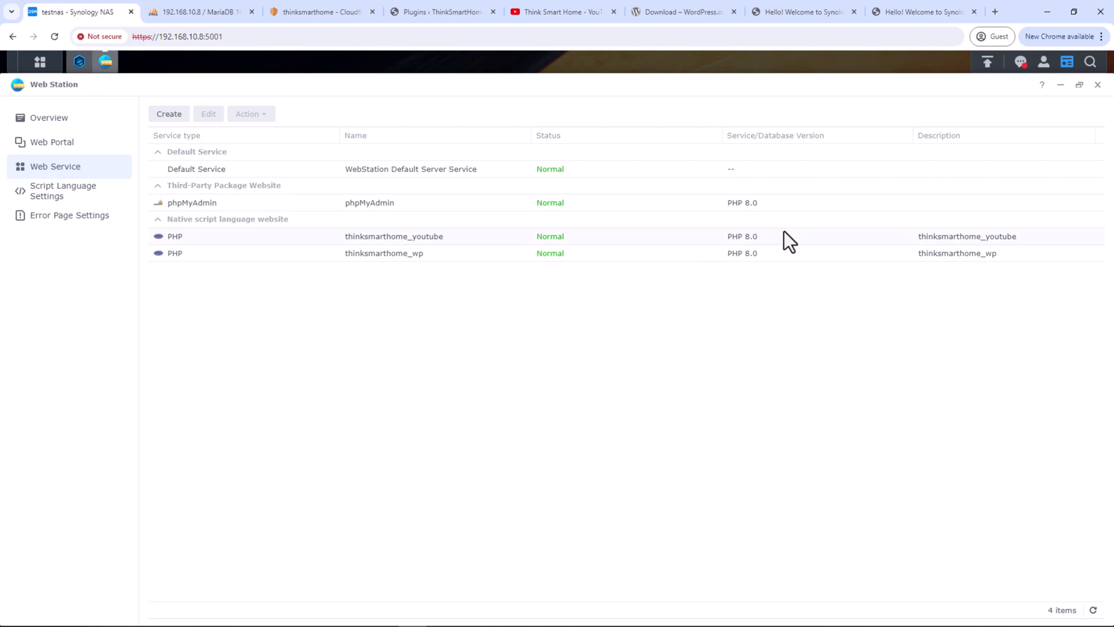
{"action": "left_click", "coordinate": [1098, 84]}
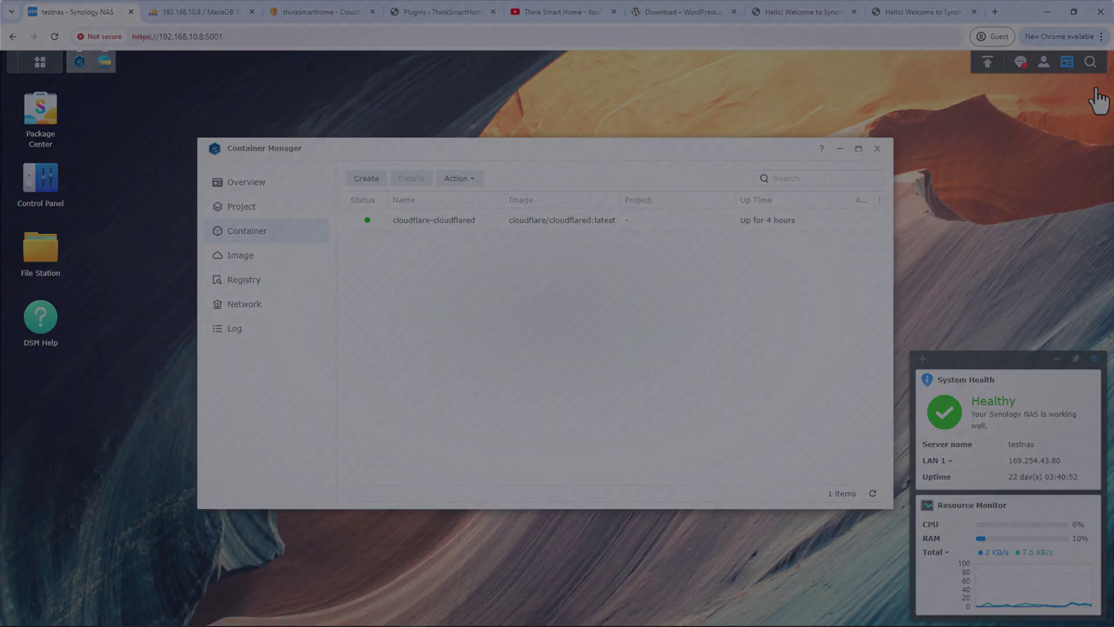